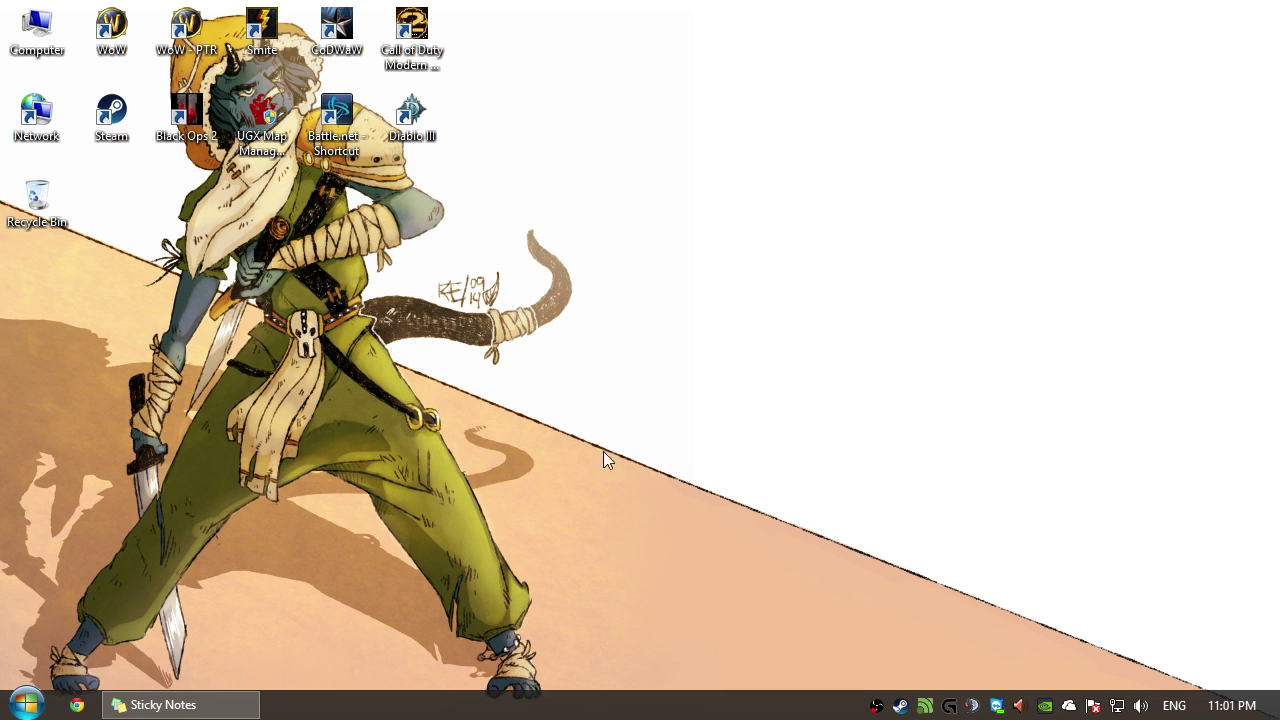
left_click(947, 707)
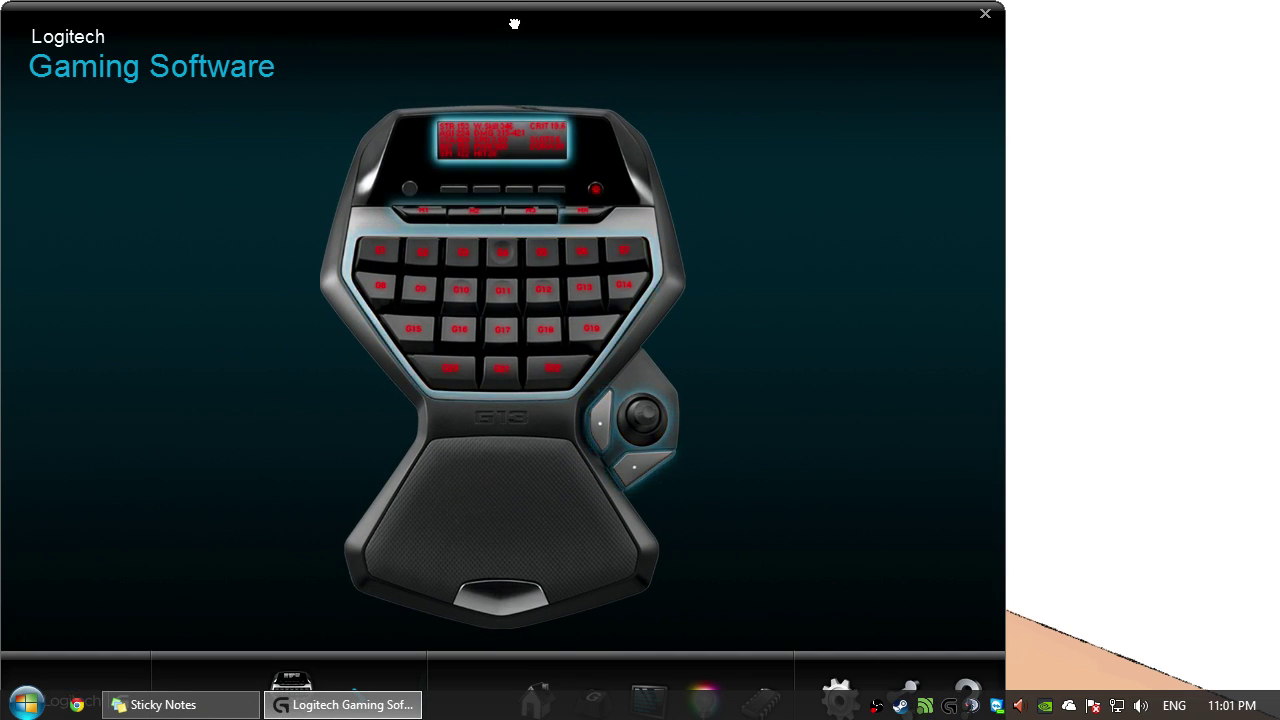
left_click_drag(514, 23, 627, 23)
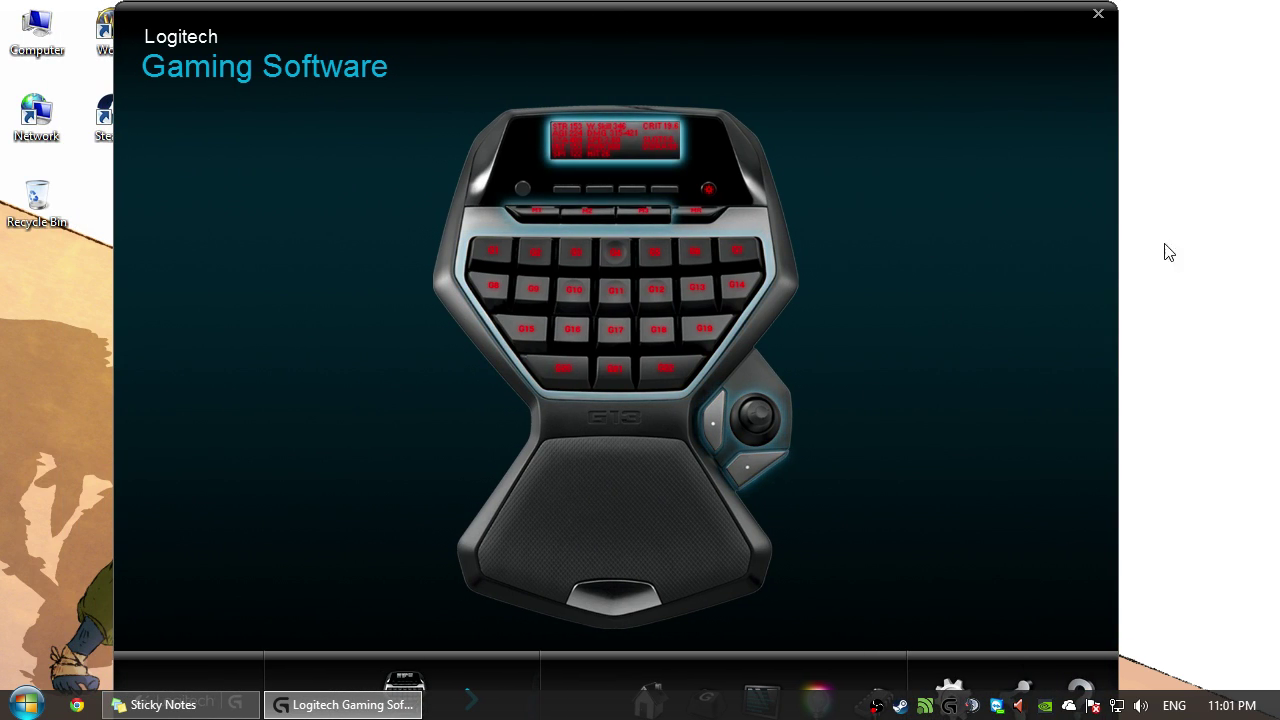
left_click(1098, 14)
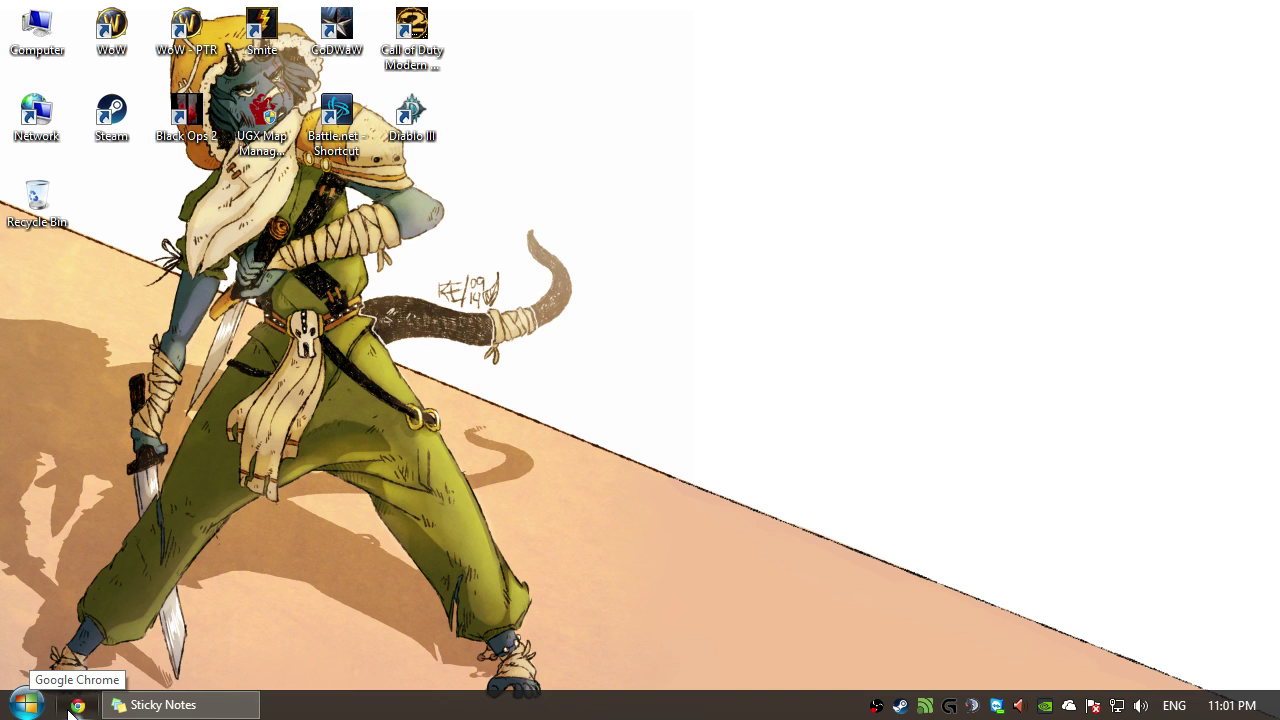
Switch to Google Chrome and open the Support + Downloads page of logitech.com.
left_click(76, 705)
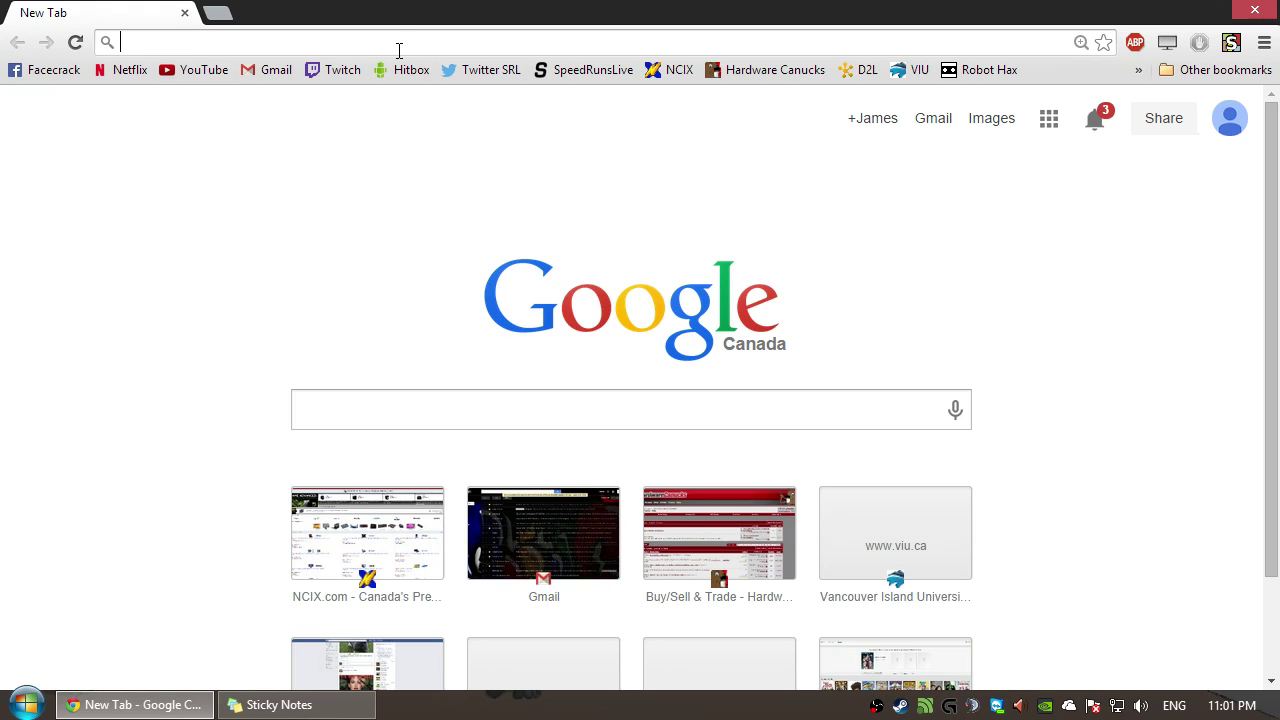
type("logitech")
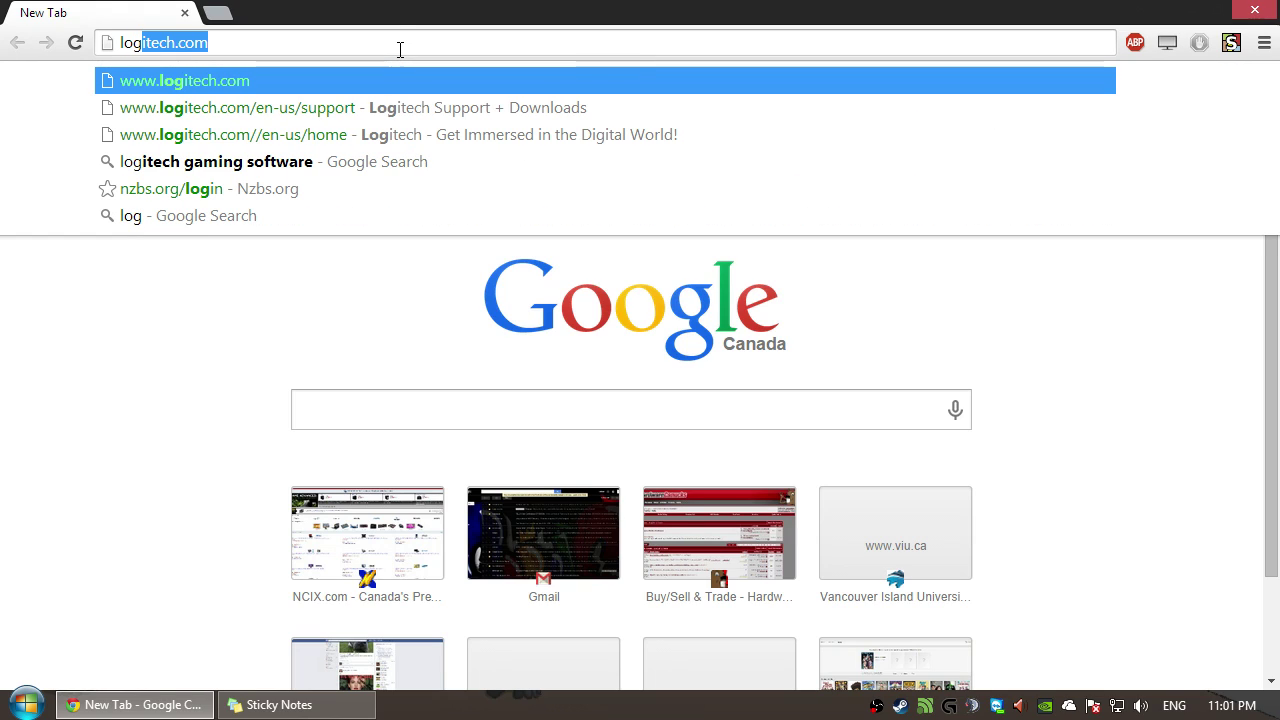
type(".com")
key("Return")
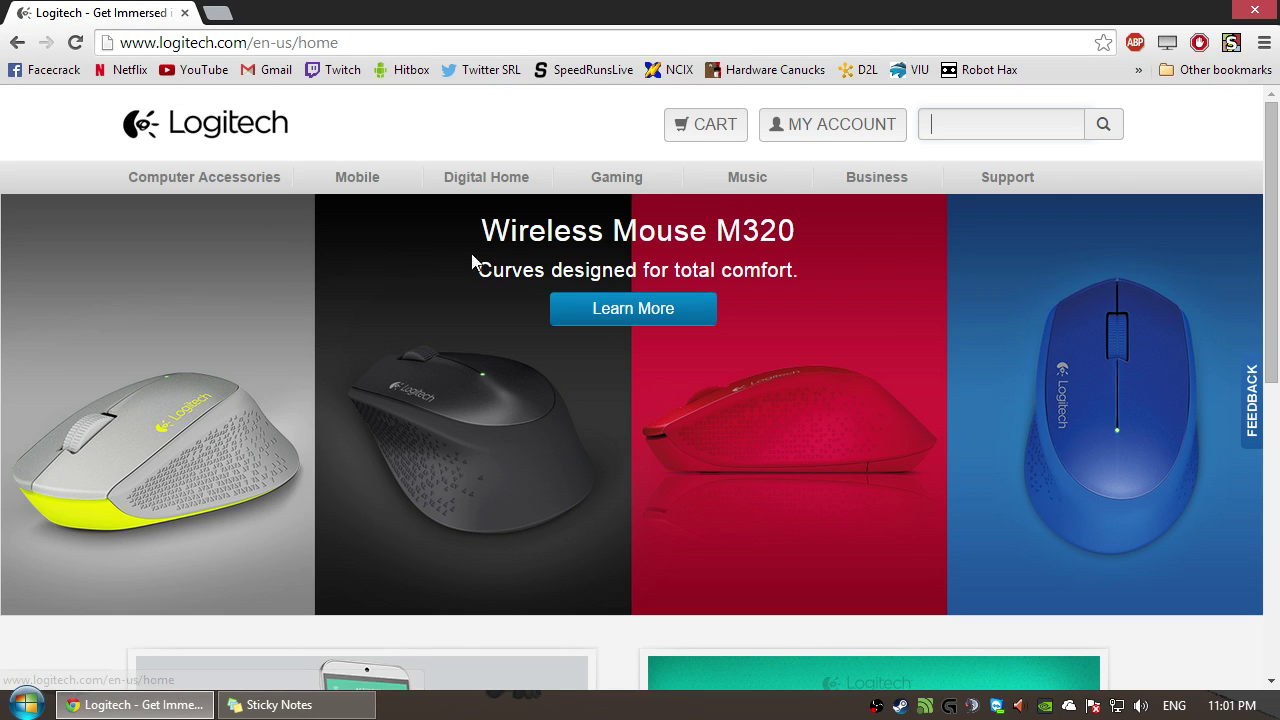
mouse_move(1003, 181)
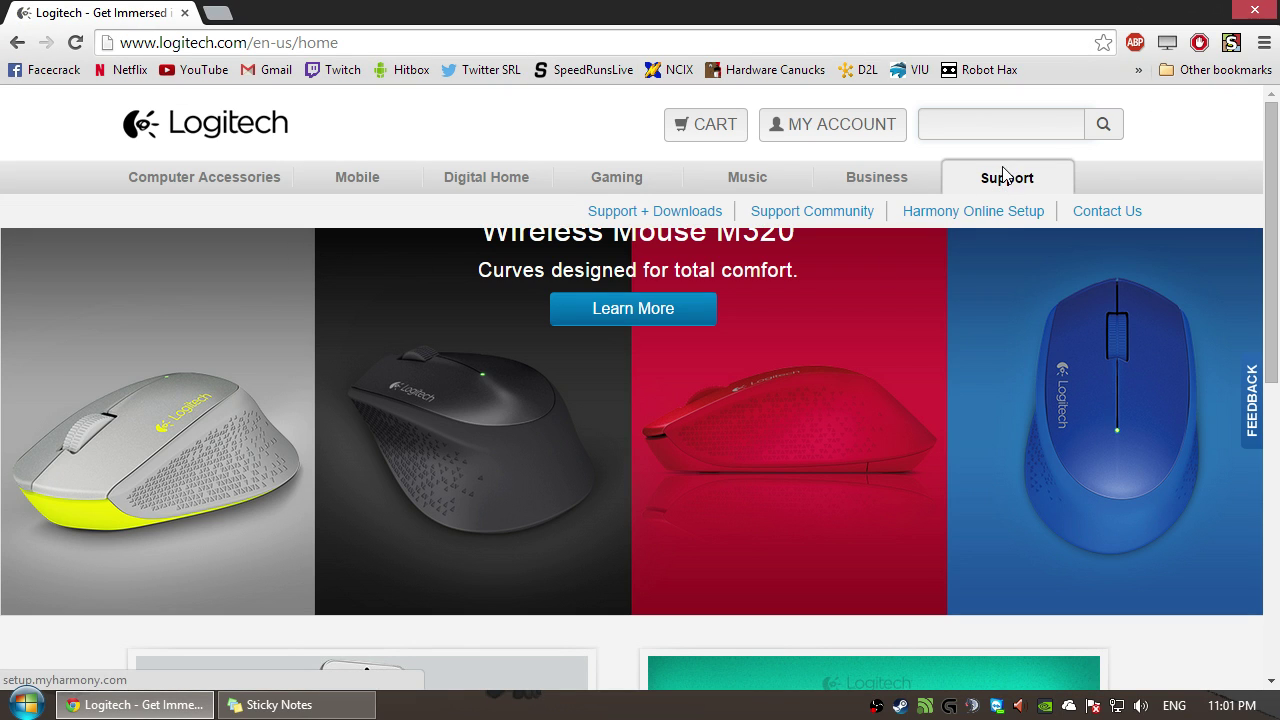
left_click(647, 217)
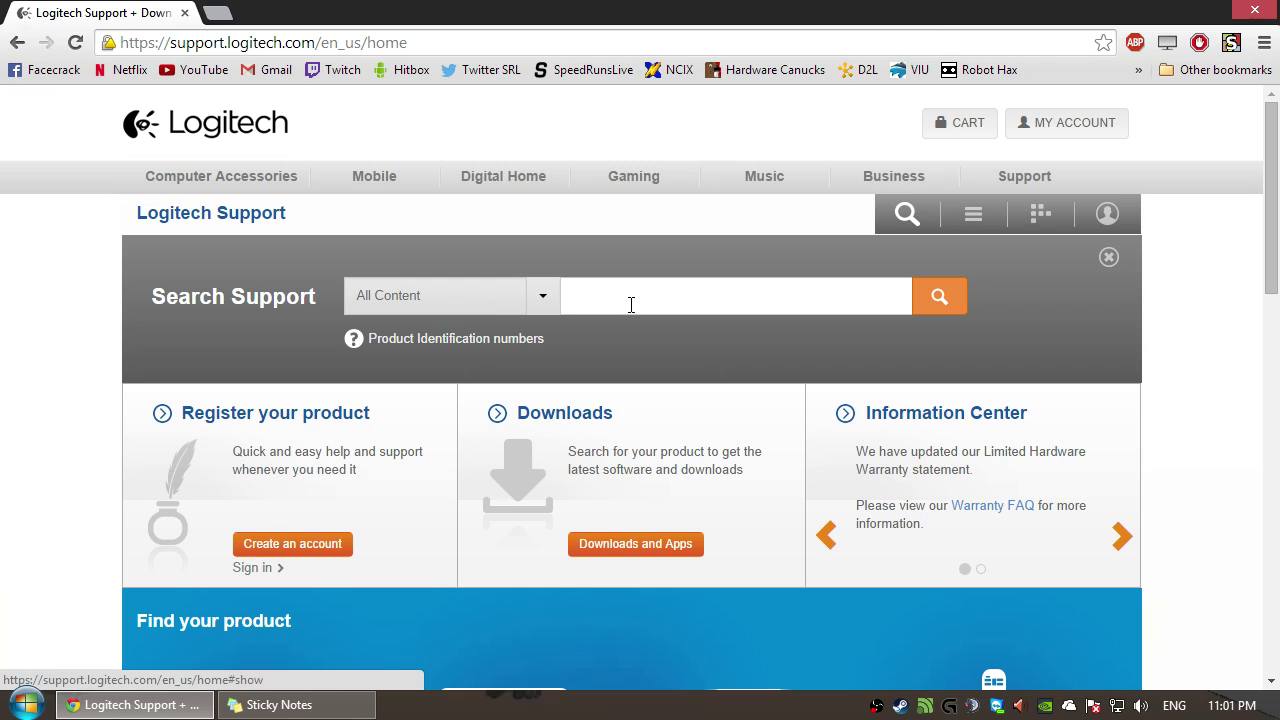
Search Logitech Support for "G 13" and open the G13 Advanced Gameboard product page.
left_click(667, 292)
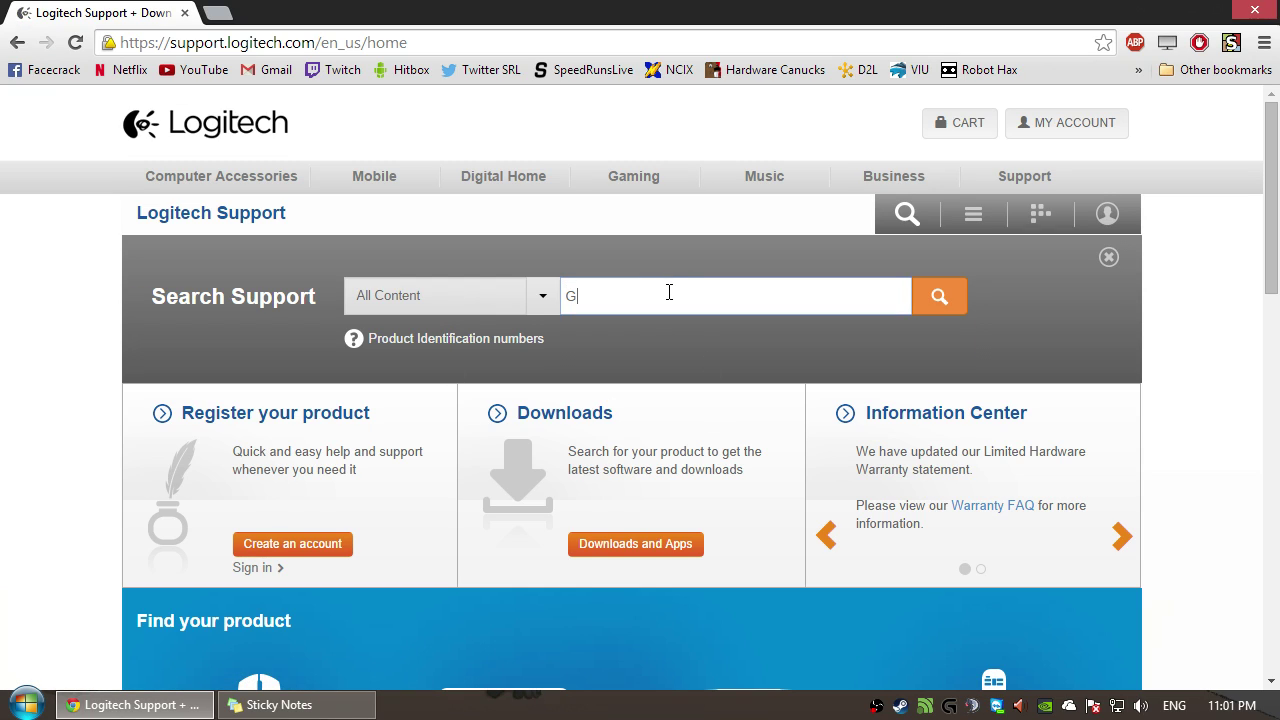
type("G 13")
key("Return")
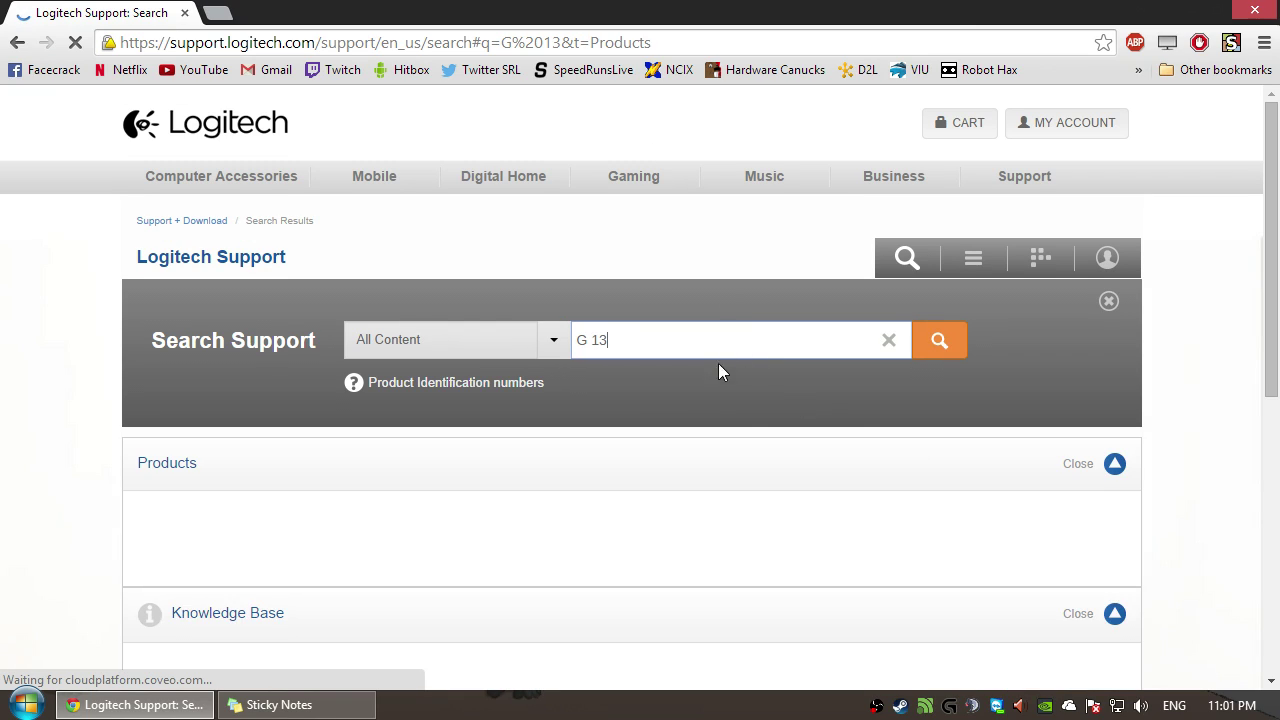
scroll(929, 392, "down", 2)
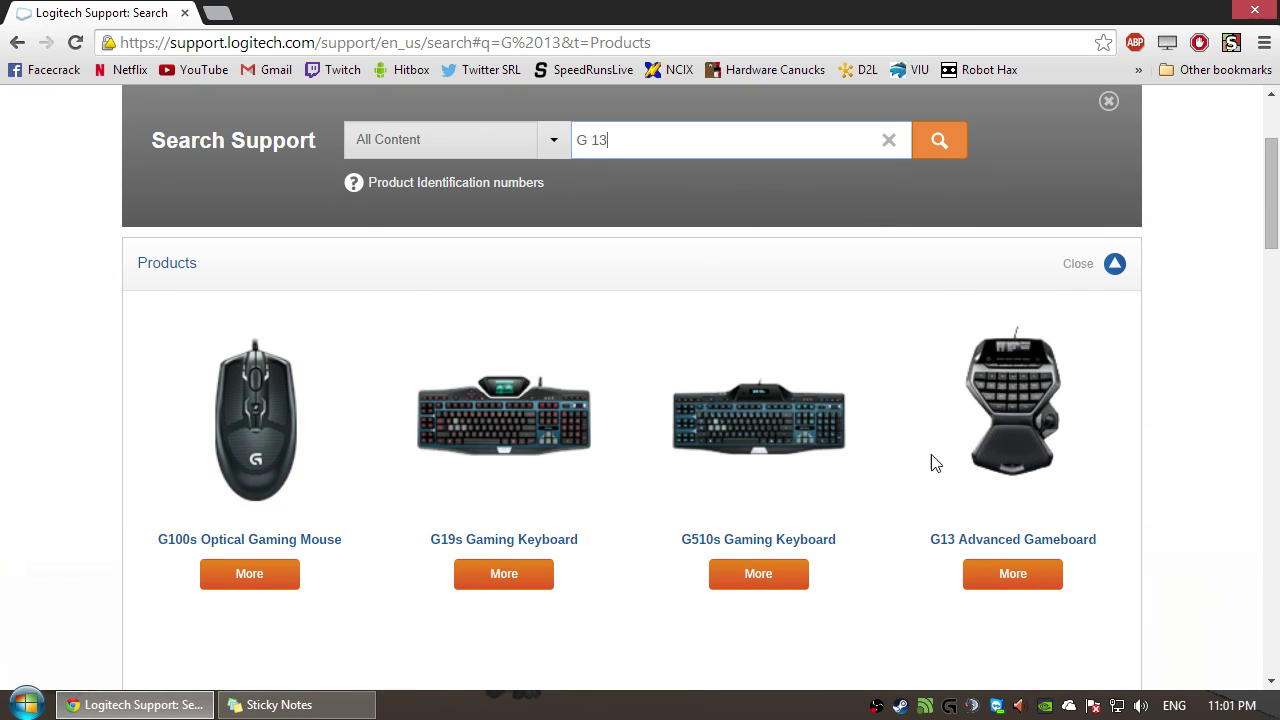
left_click(1037, 574)
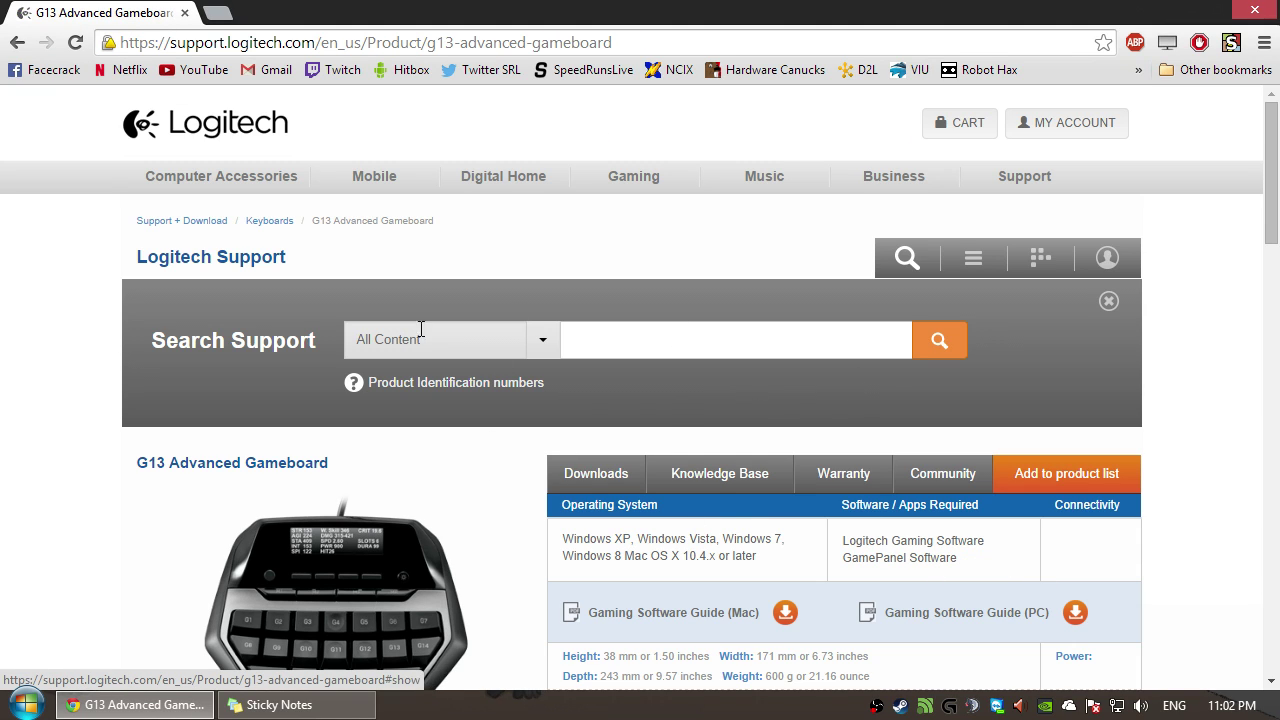
Choose Windows 8 as the operating system in the Windows downloads for the G13.
scroll(376, 345, "down", 2)
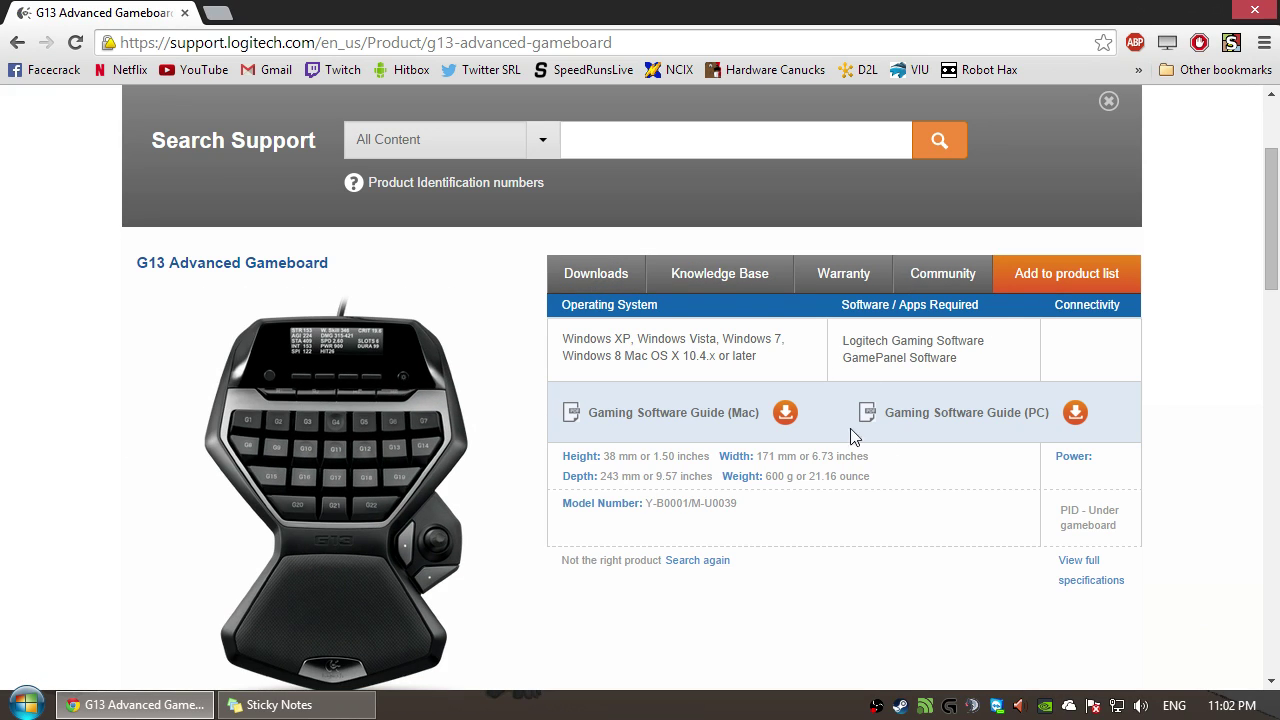
scroll(993, 515, "down", 5)
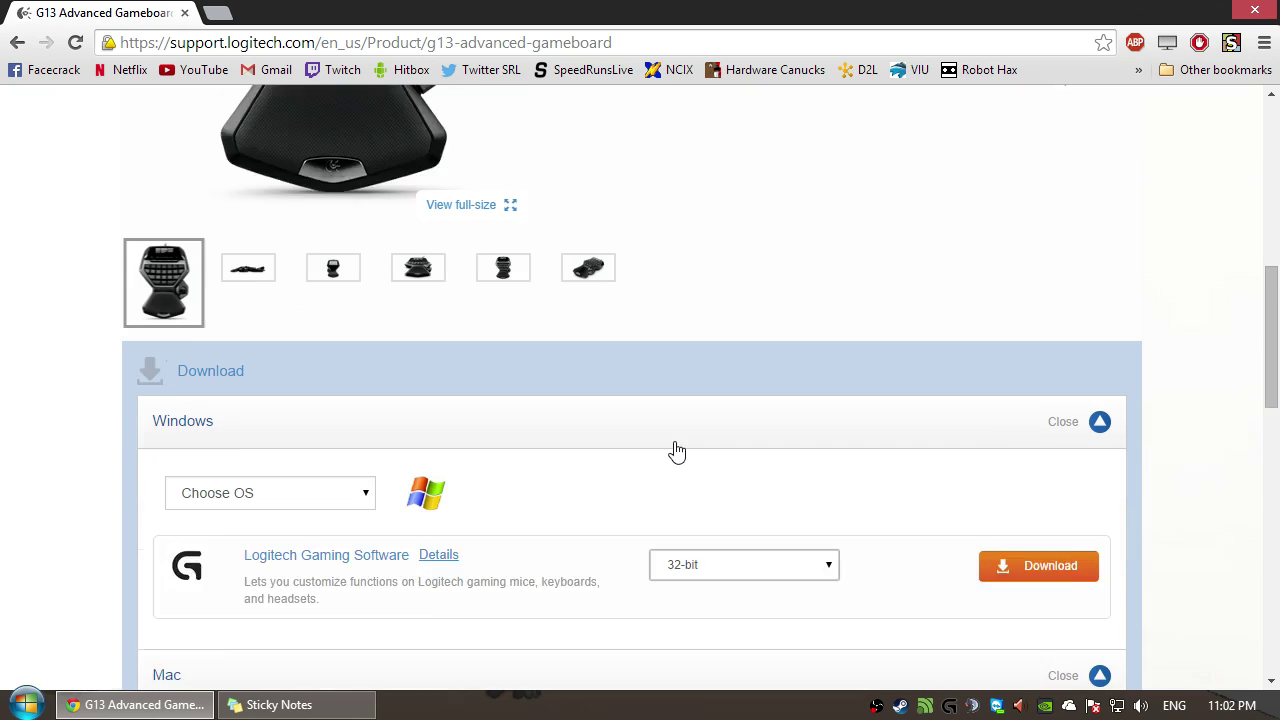
scroll(190, 283, "down", 1)
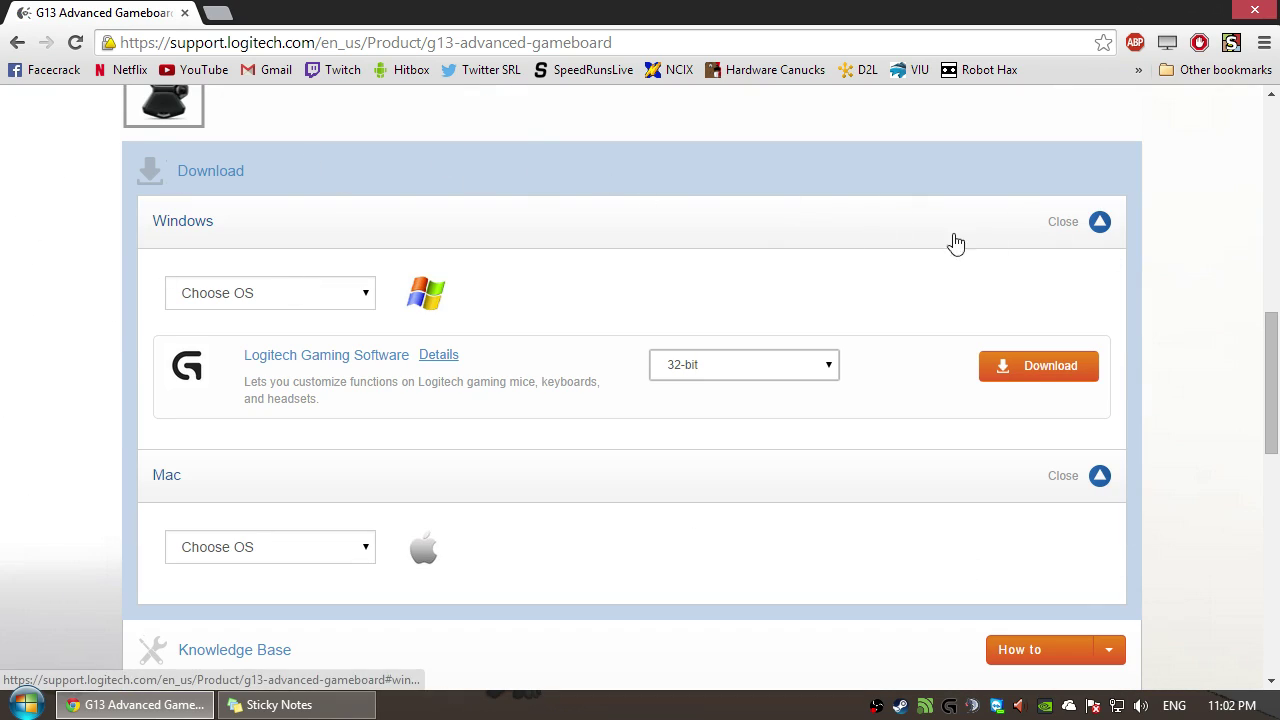
left_click(355, 292)
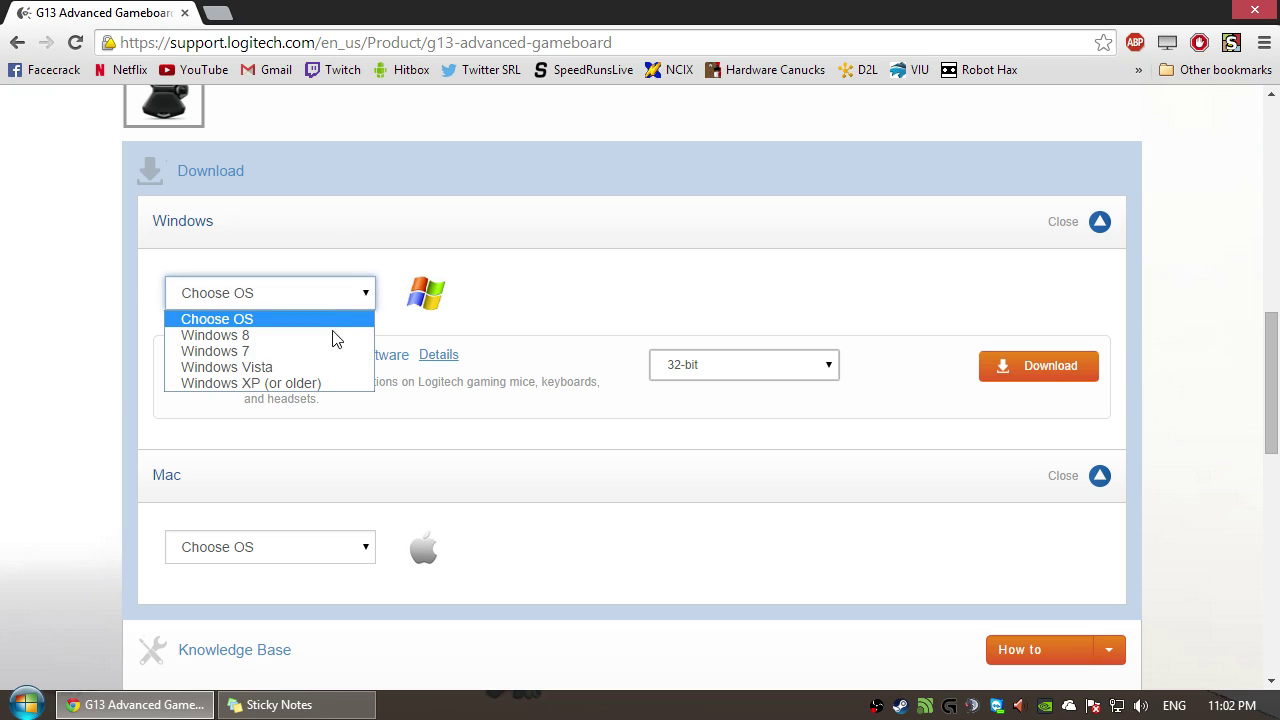
left_click(240, 340)
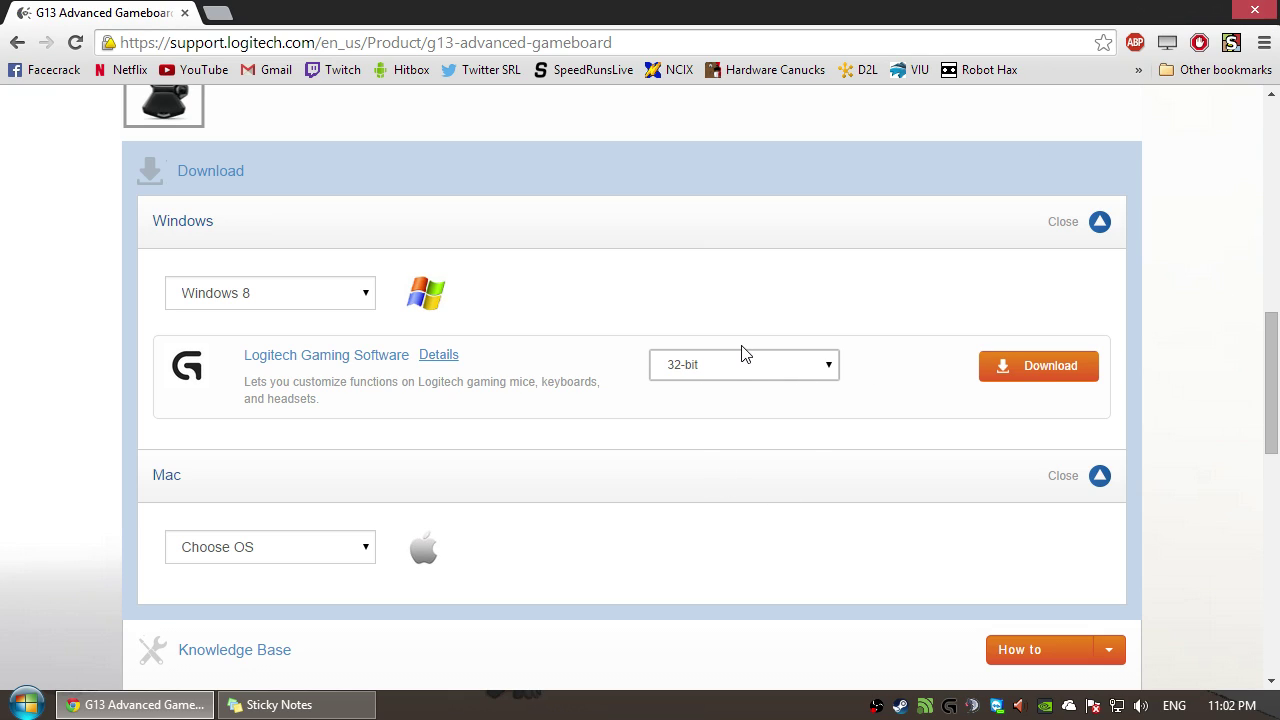
left_click(742, 358)
left_click(738, 362)
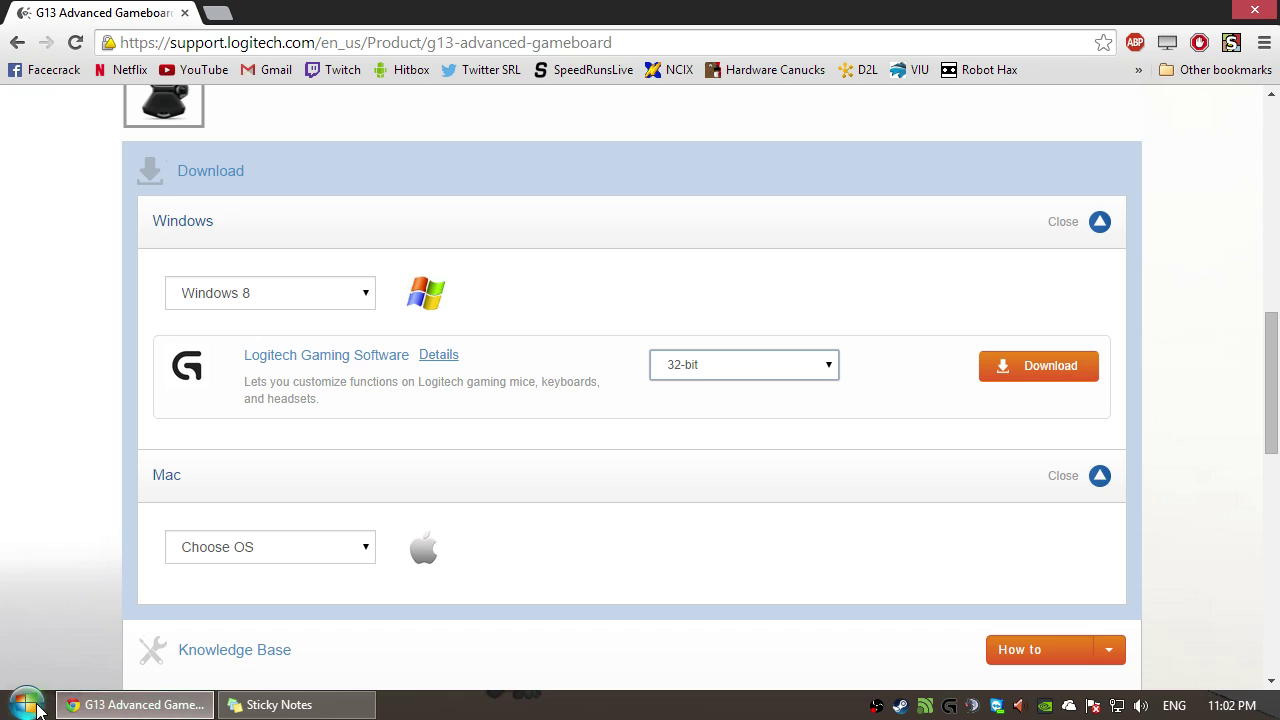
Check in the computer's system properties whether Windows is 32-bit or 64-bit, and close the window.
left_click(30, 706)
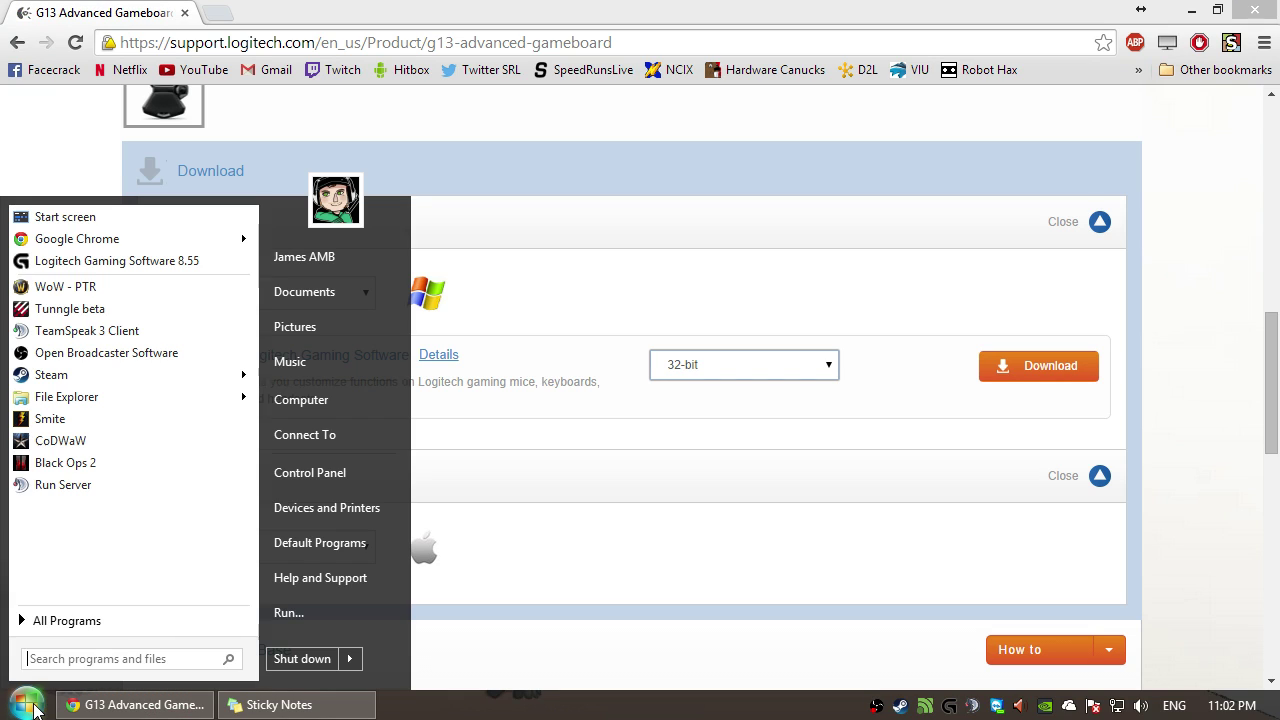
right_click(325, 404)
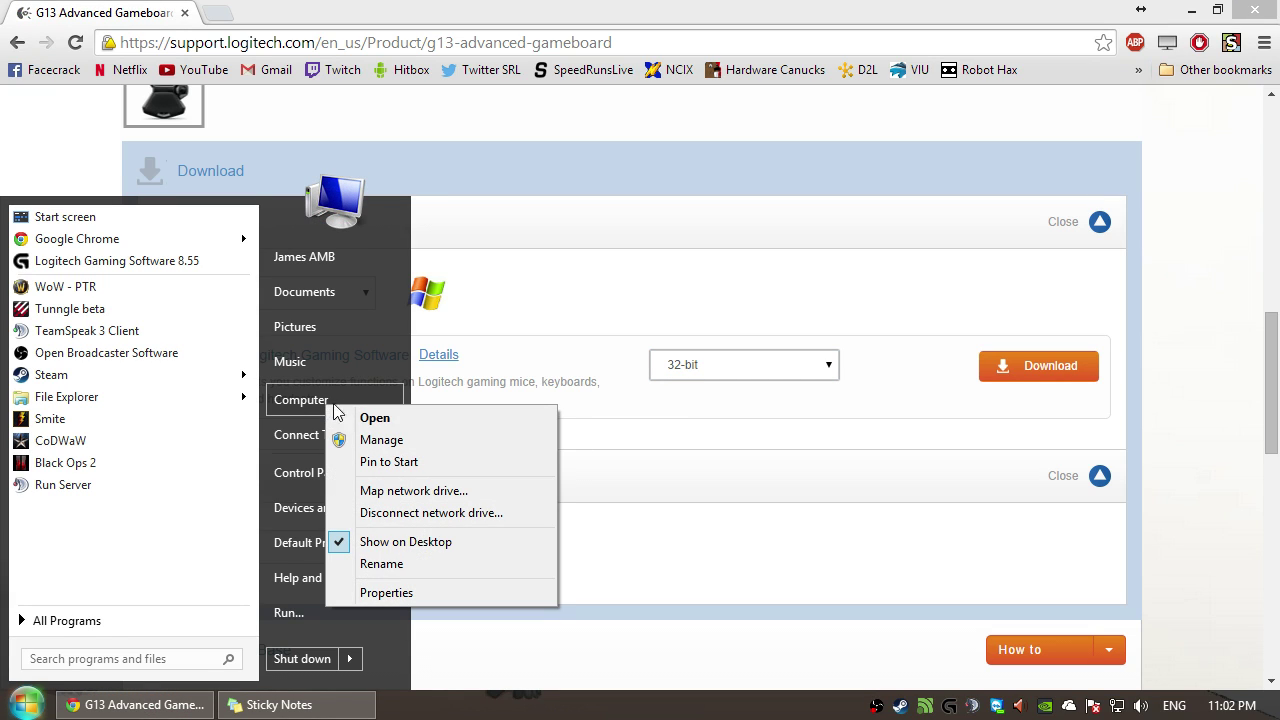
left_click(418, 593)
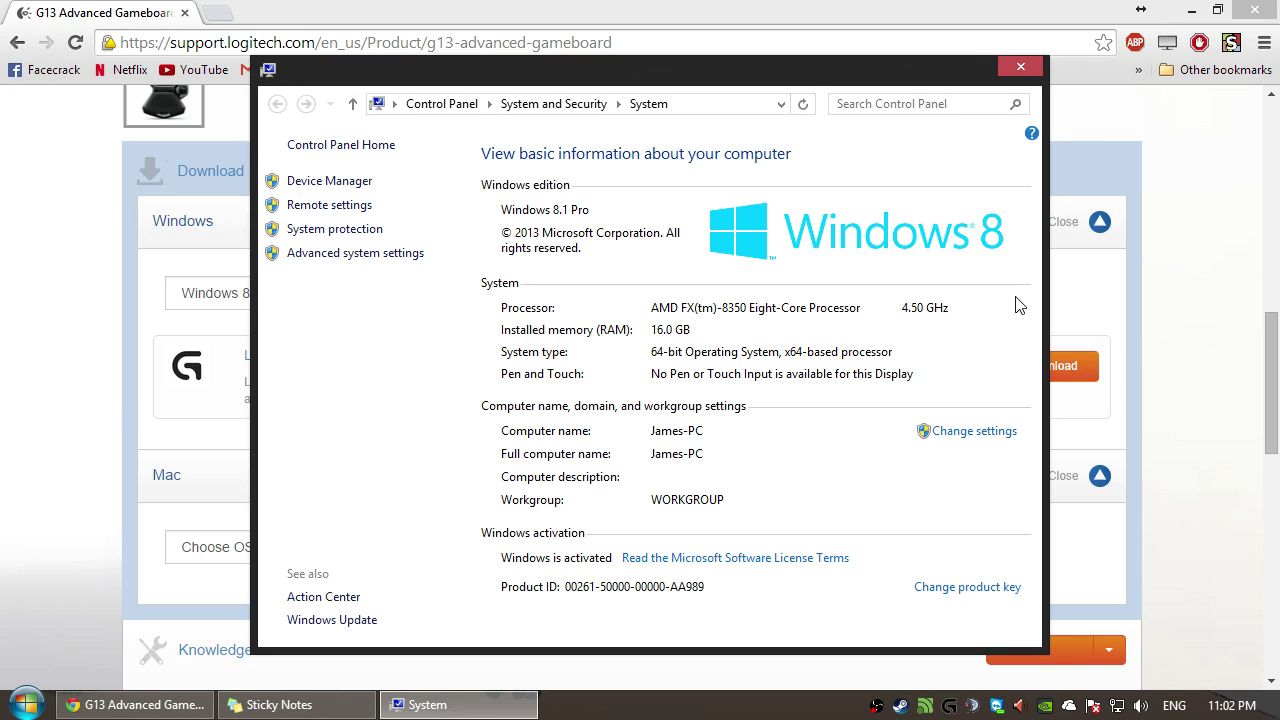
left_click(1018, 68)
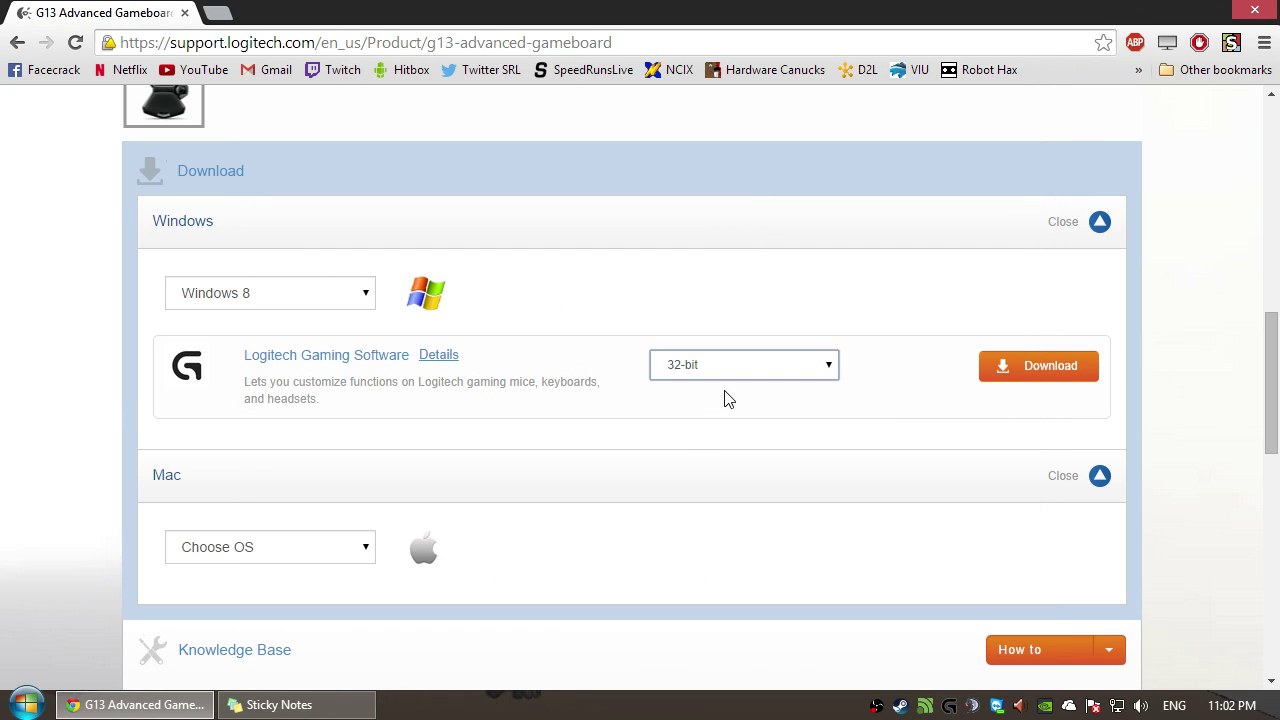
Download the 64-bit version of Logitech Gaming Software, run lgs8.56.109_x64.exe, and close the browser.
left_click(766, 371)
left_click(757, 406)
left_click(1049, 373)
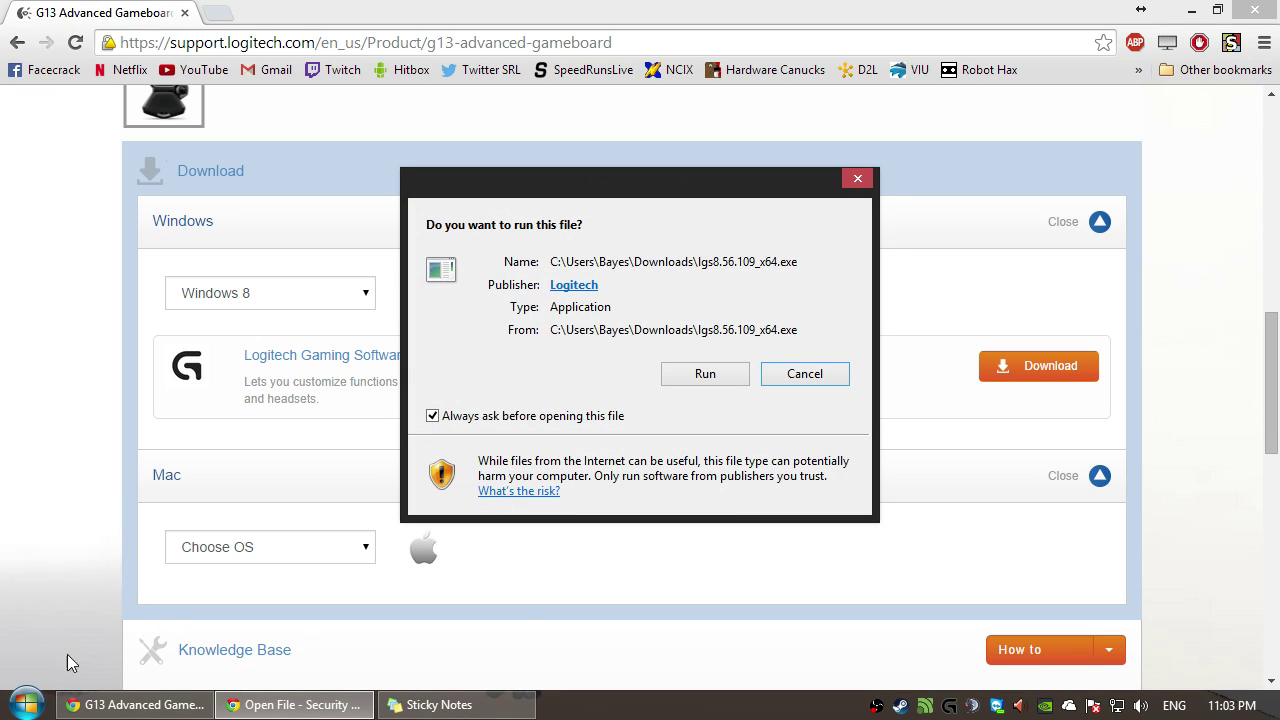
left_click(688, 376)
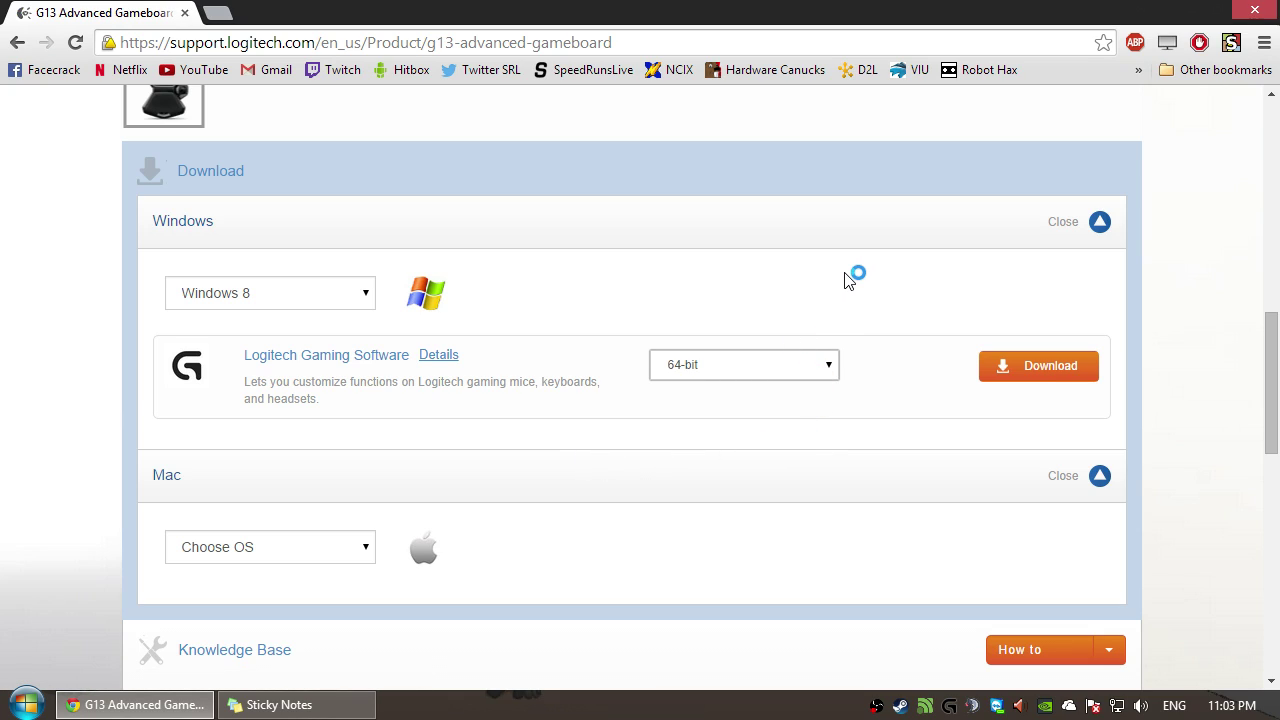
left_click(1255, 12)
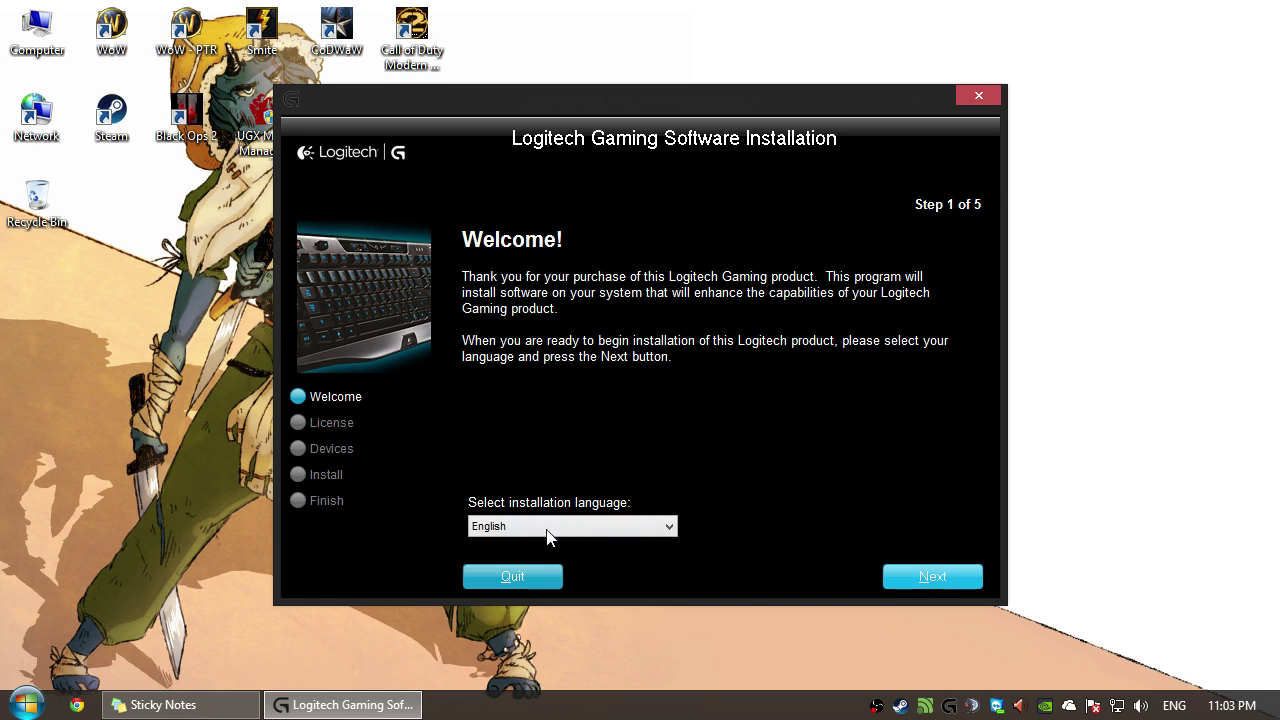
Go through the setup in English, accept the license agreement, and exit the installer at the device detection stage.
left_click(654, 530)
left_click(654, 530)
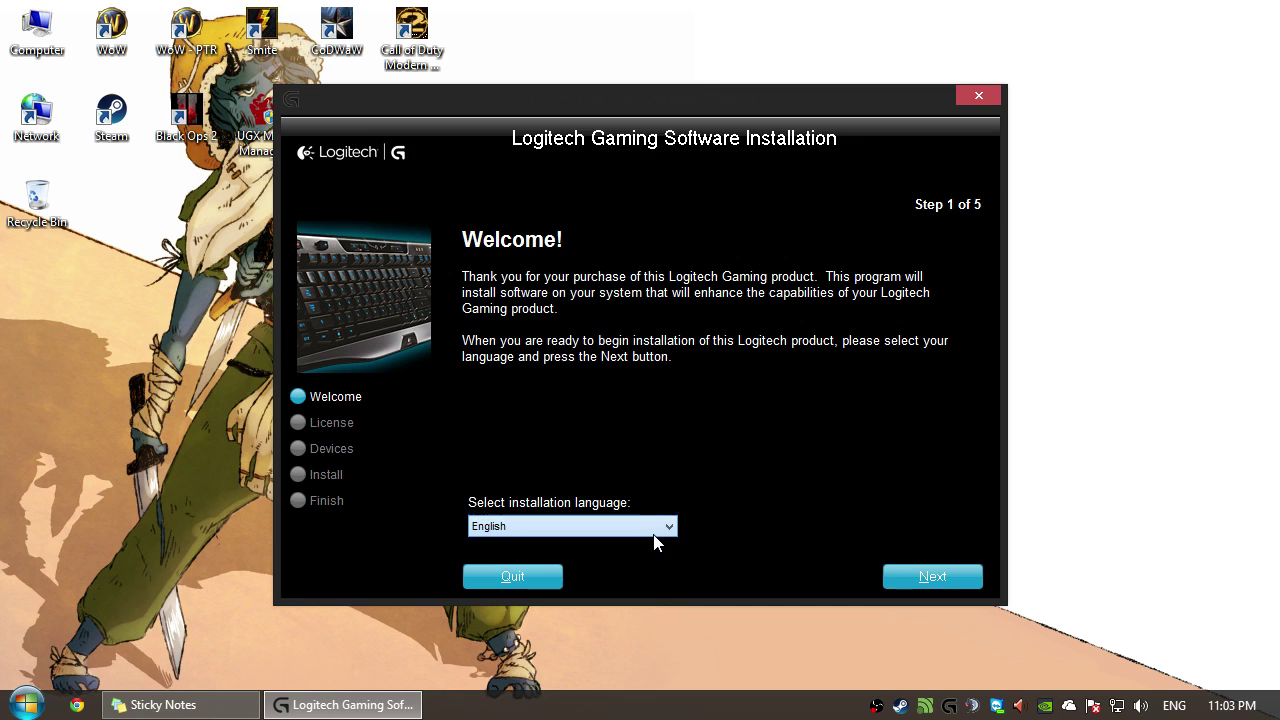
left_click(947, 585)
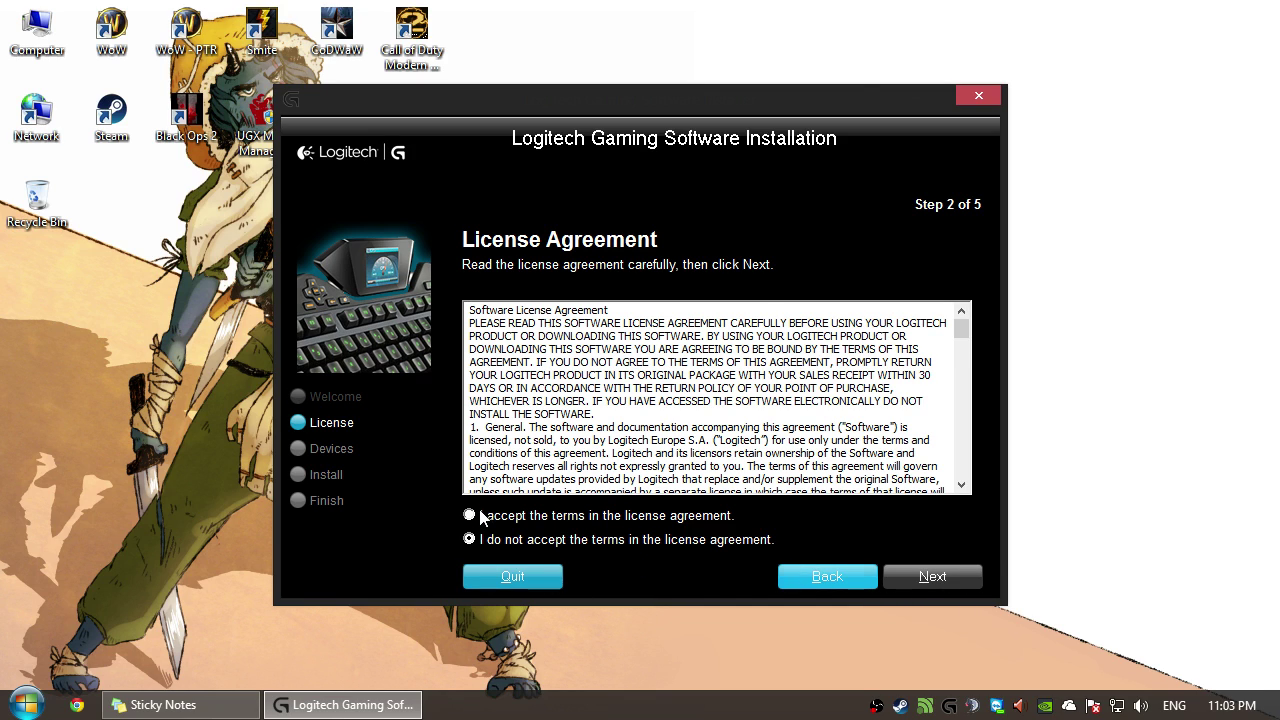
left_click(472, 514)
left_click(958, 585)
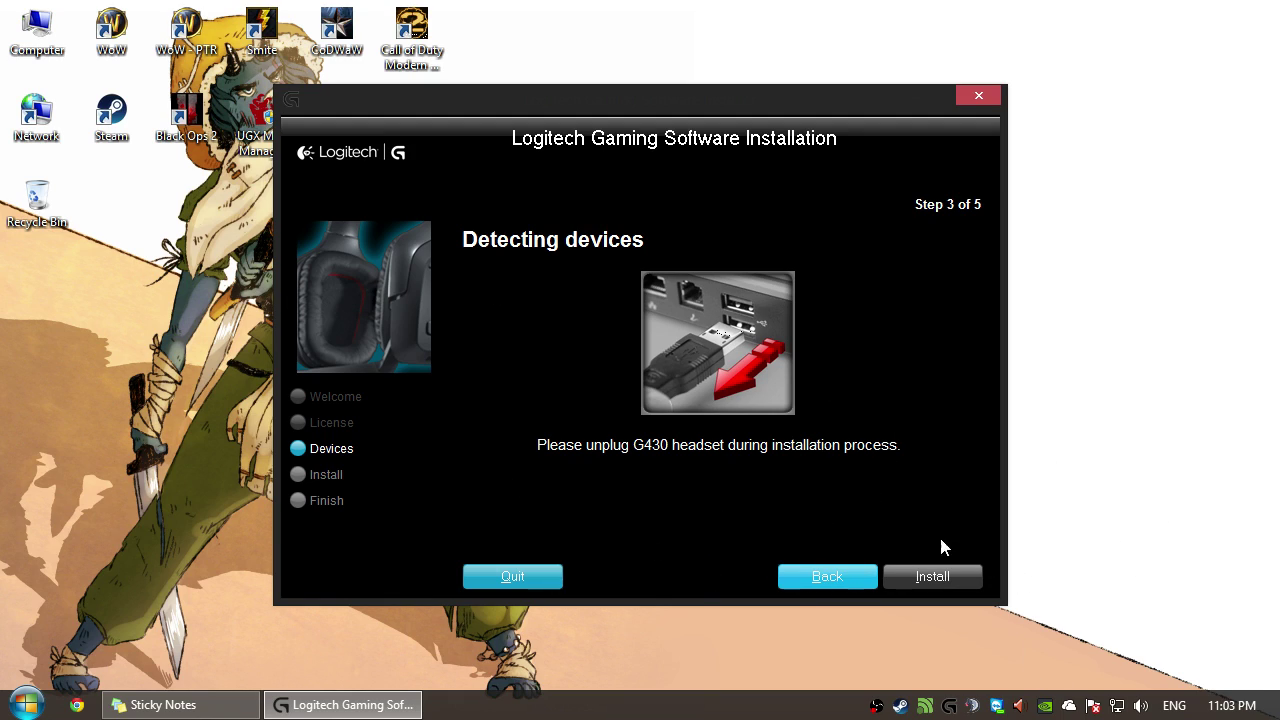
left_click(977, 94)
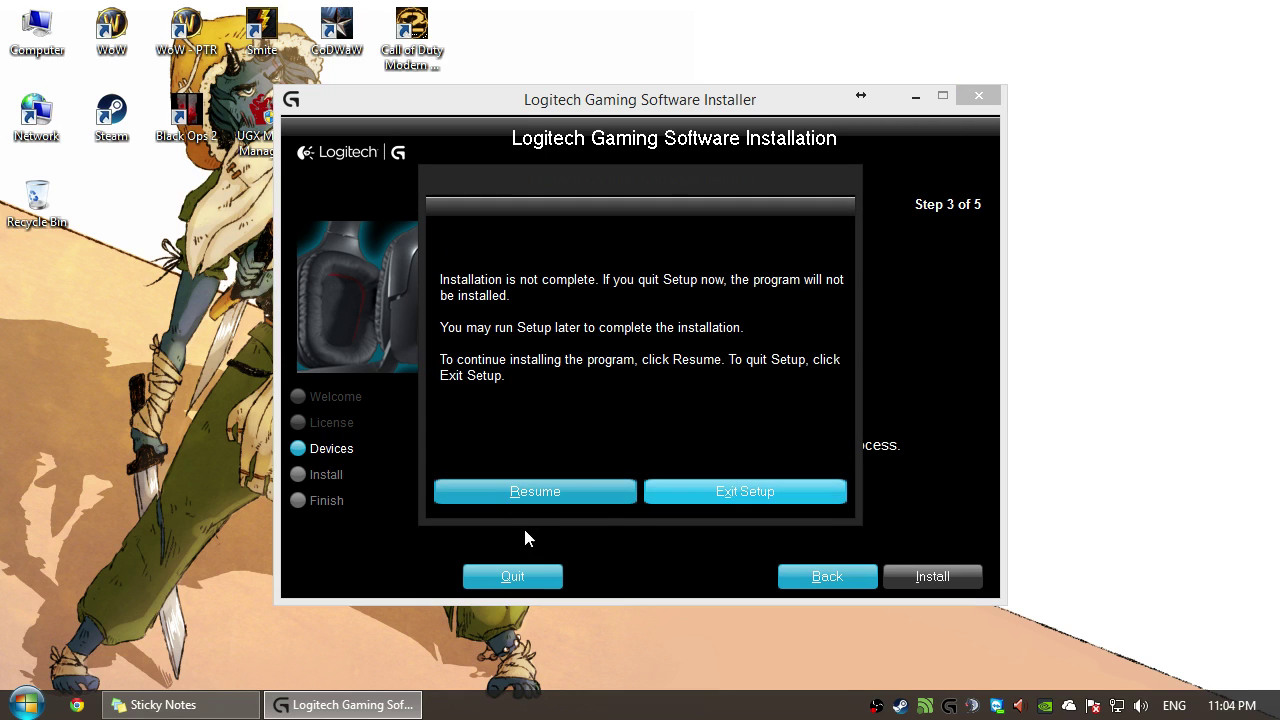
left_click(735, 493)
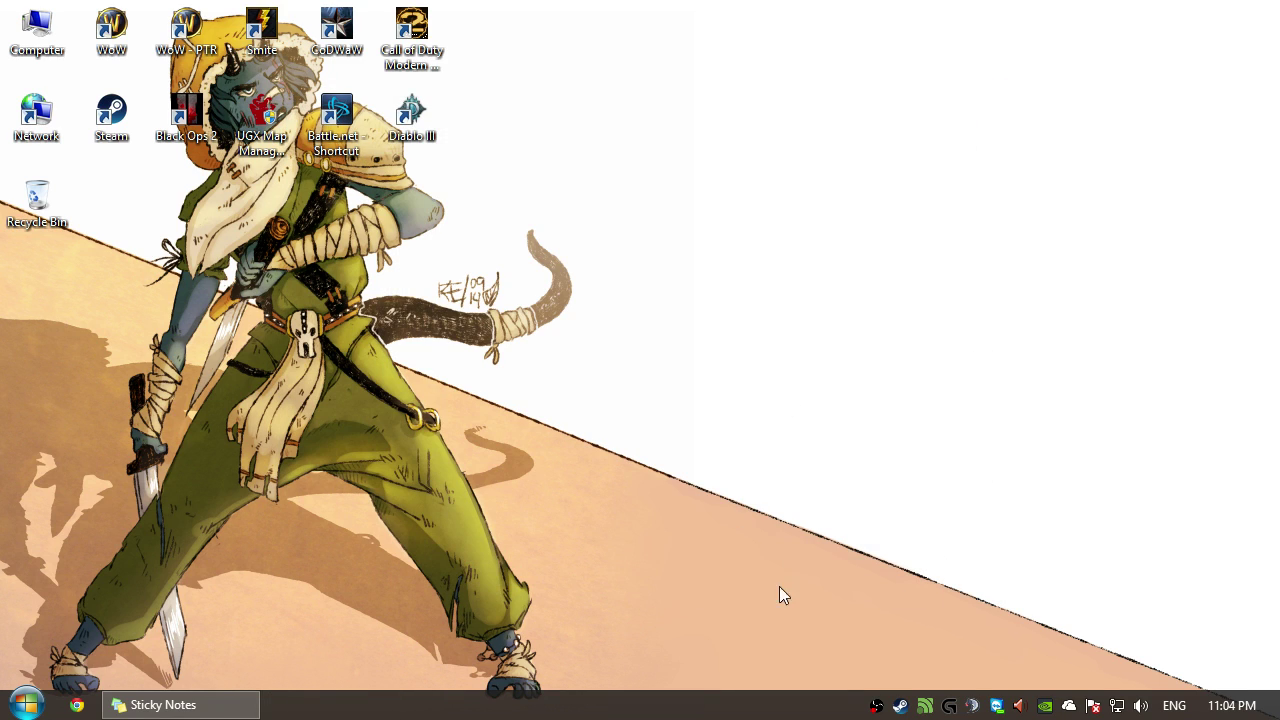
Switch to Logitech Gaming Software, reposition its window, and open the G13's G-key assignments.
left_click(949, 706)
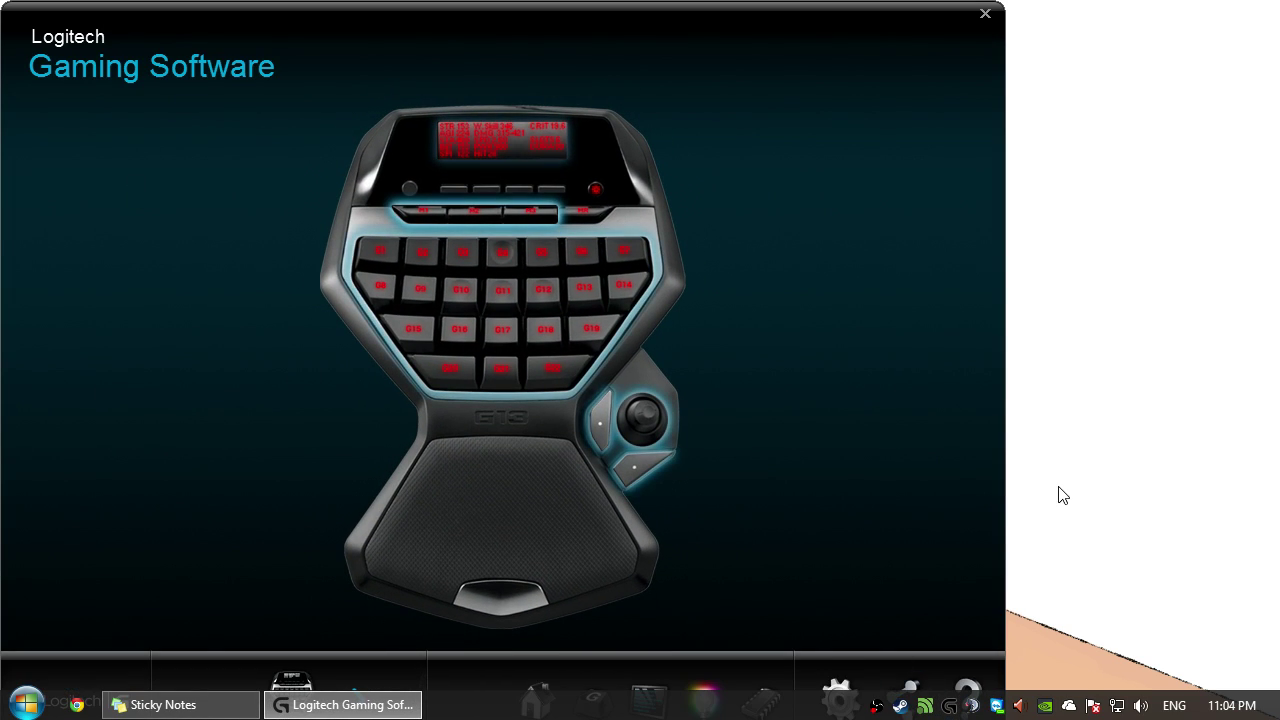
left_click_drag(643, 20, 743, 19)
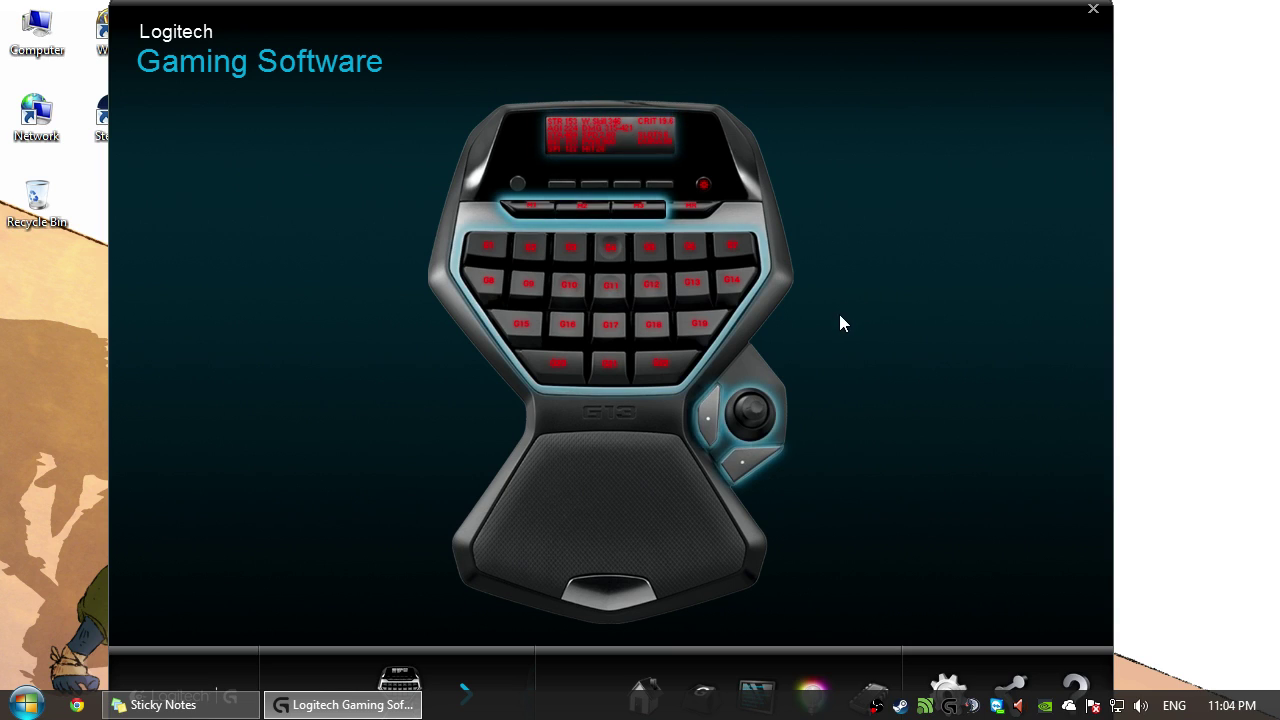
left_click(614, 315)
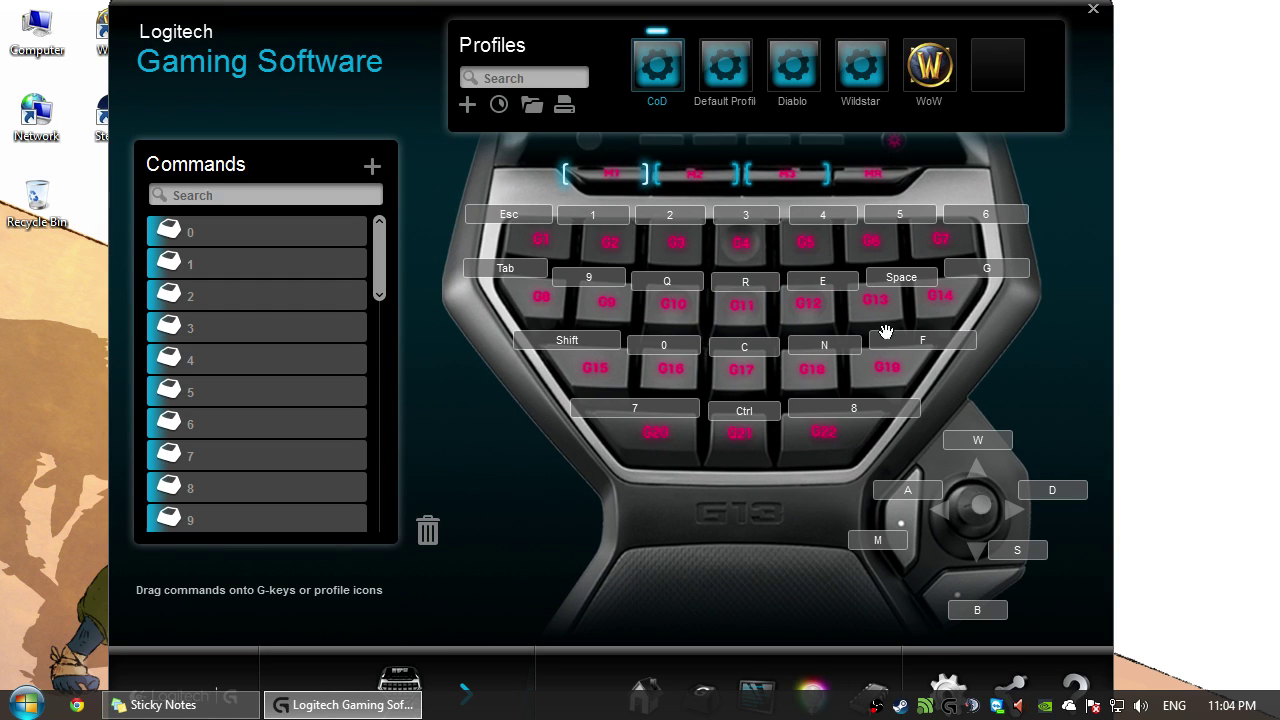
left_click(800, 300)
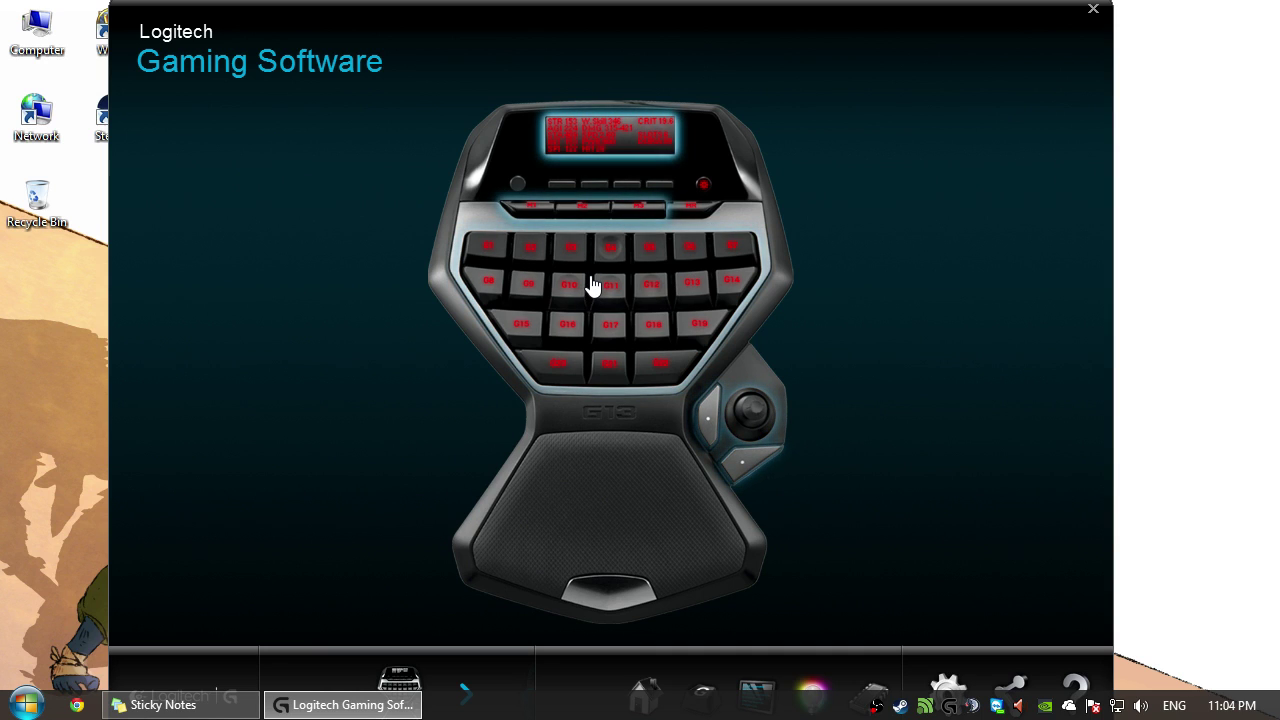
left_click(629, 314)
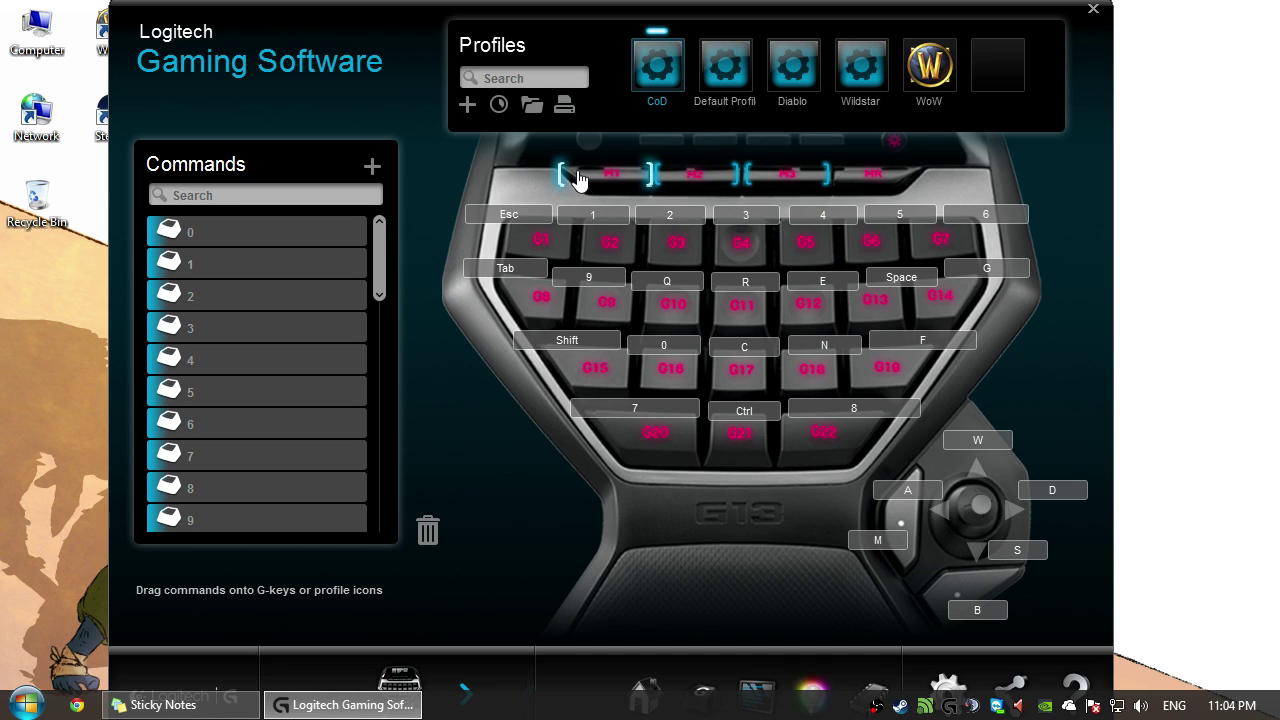
Look through the M1, M2 and M3 modes of the CoD profile, and view the Default Profile's key assignments.
left_click(690, 175)
left_click(790, 175)
left_click(661, 178)
left_click(605, 178)
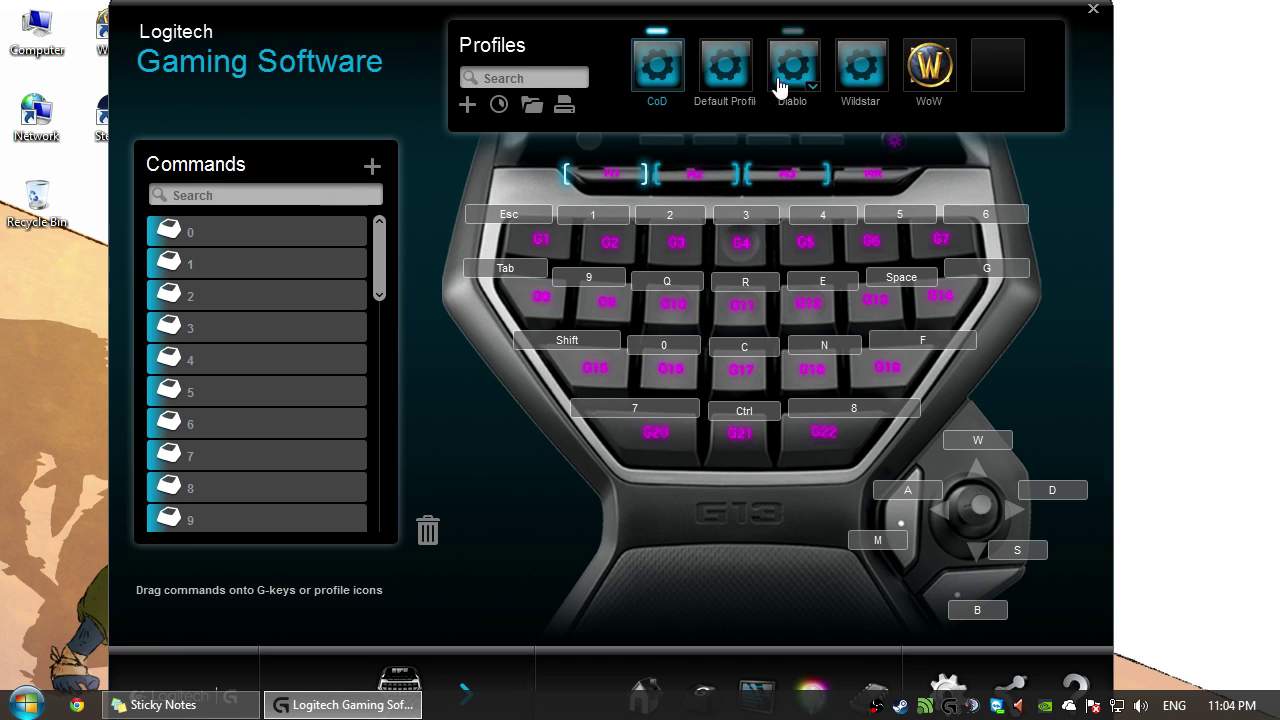
left_click(725, 68)
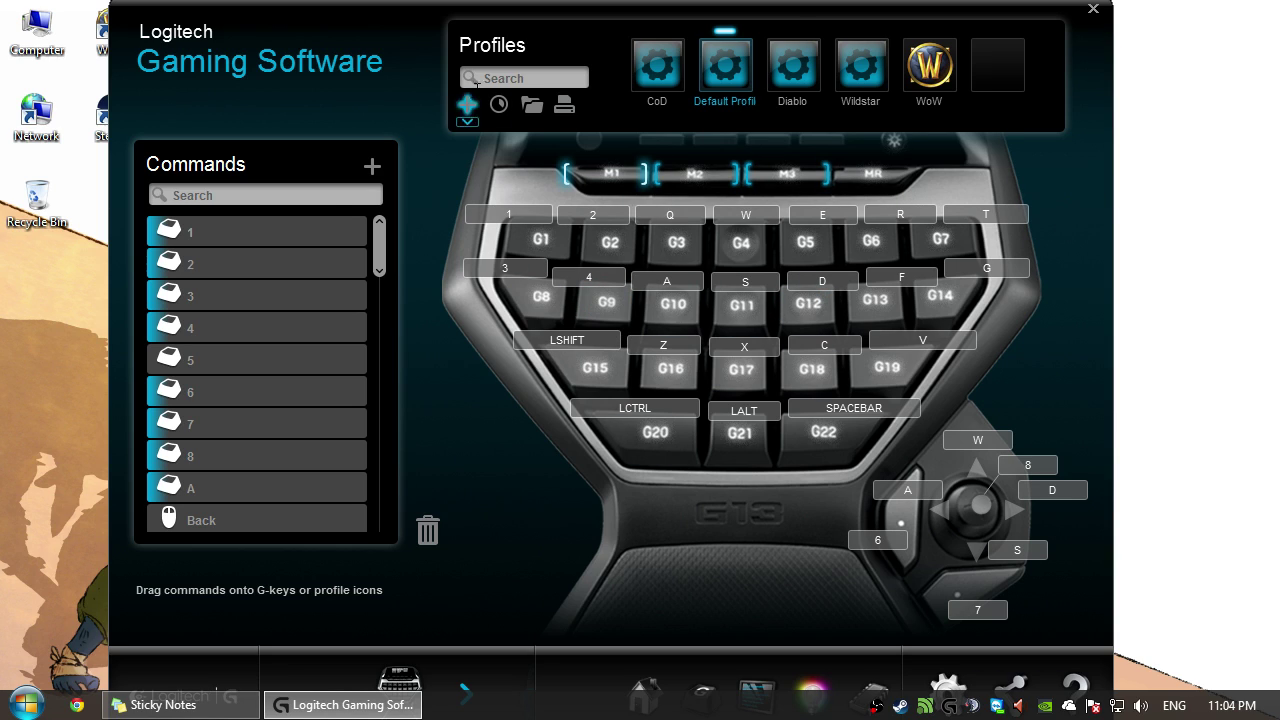
left_click(1011, 73)
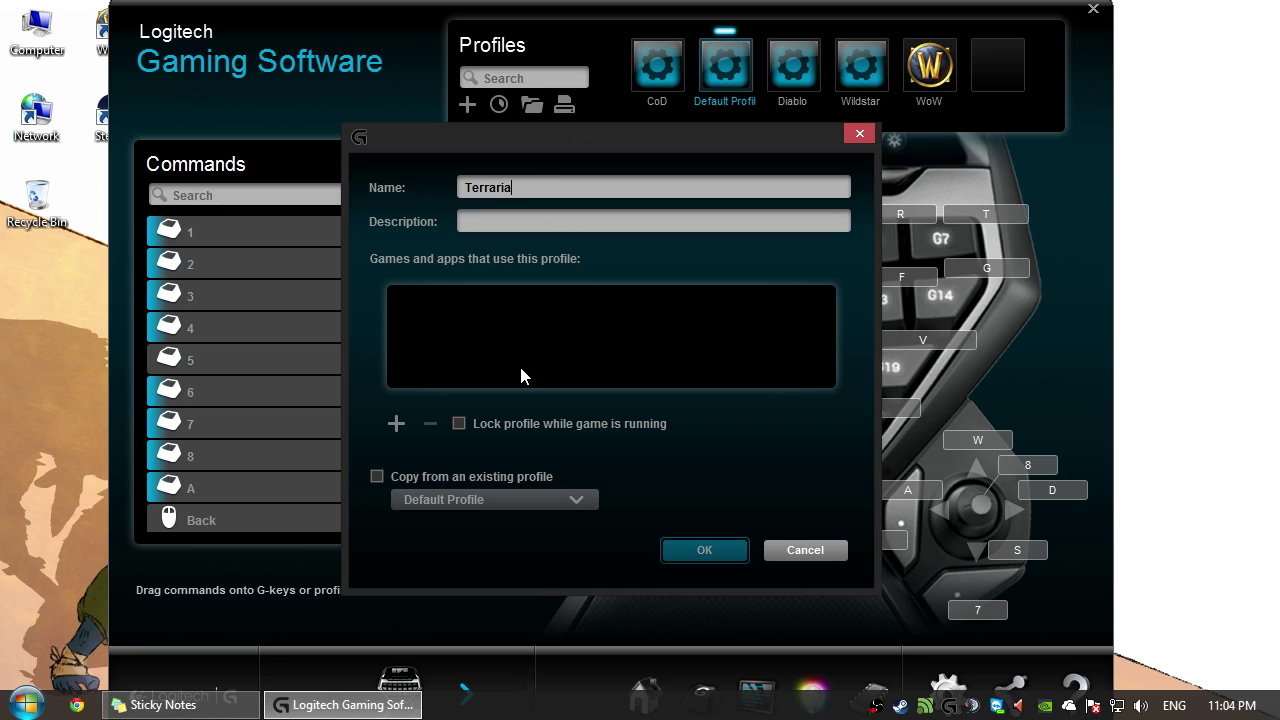
left_click(396, 423)
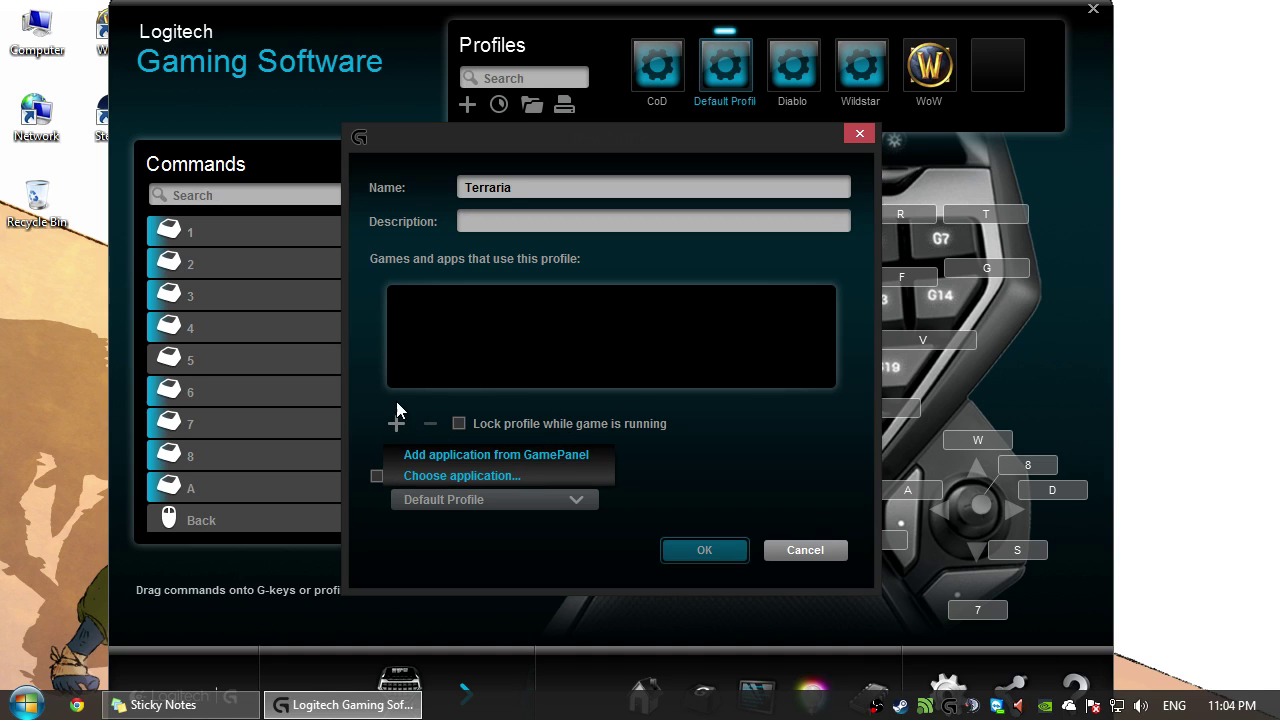
left_click(484, 477)
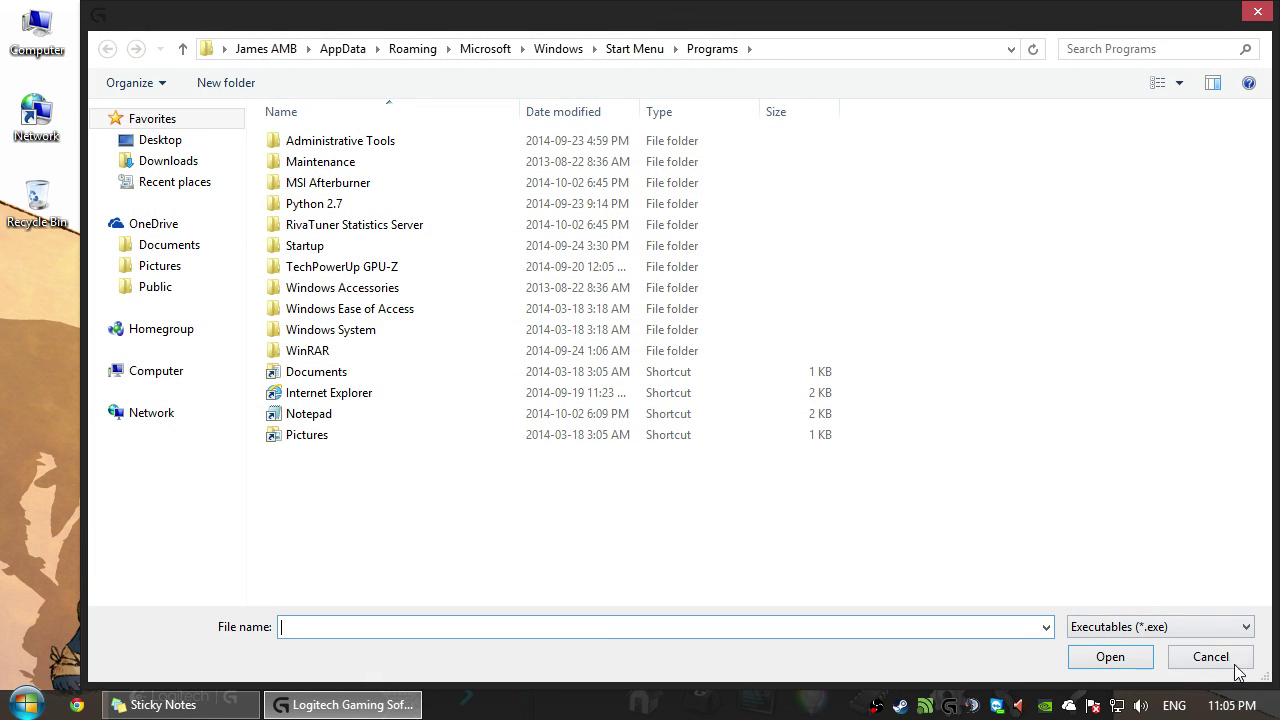
left_click(1200, 664)
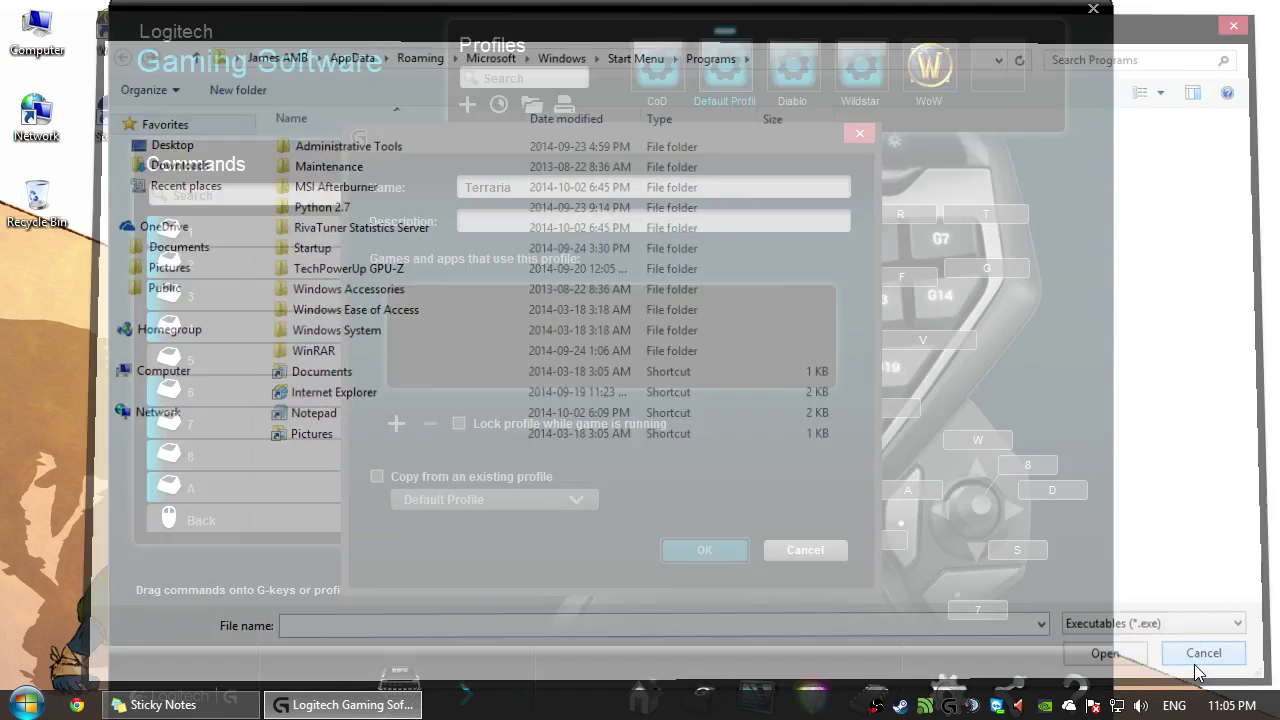
left_click(398, 426)
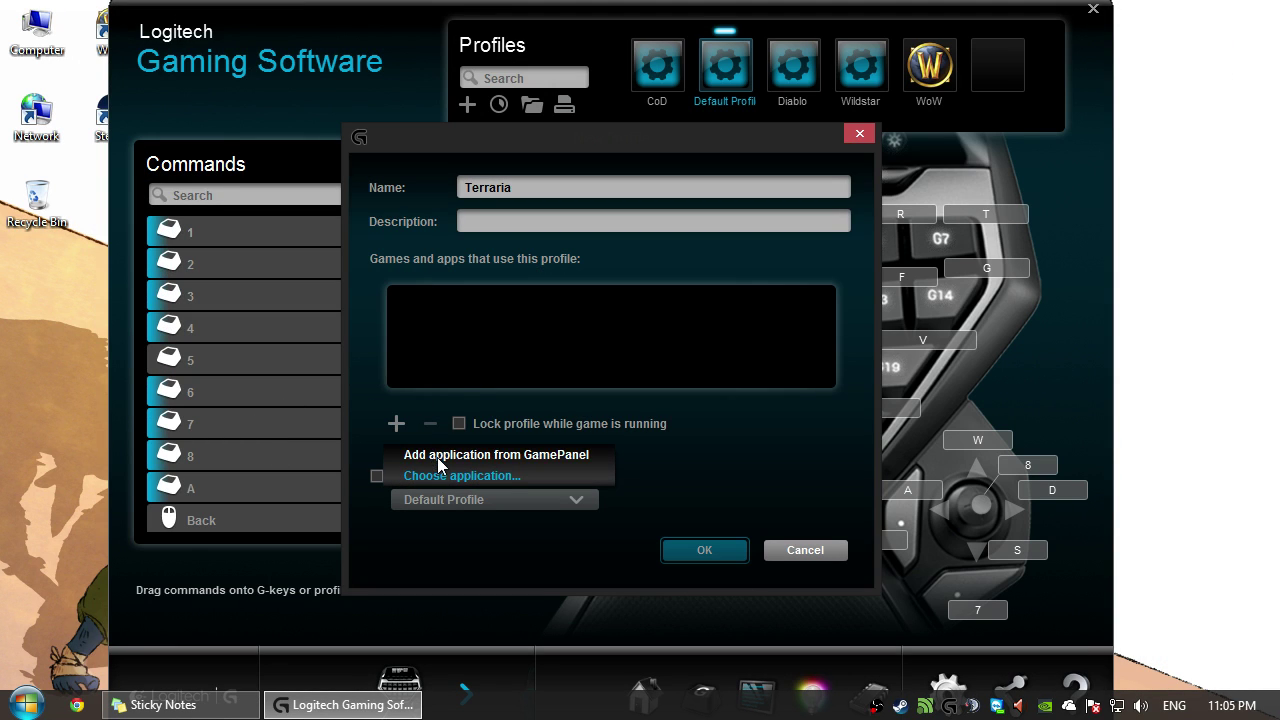
left_click(437, 455)
left_click(777, 497)
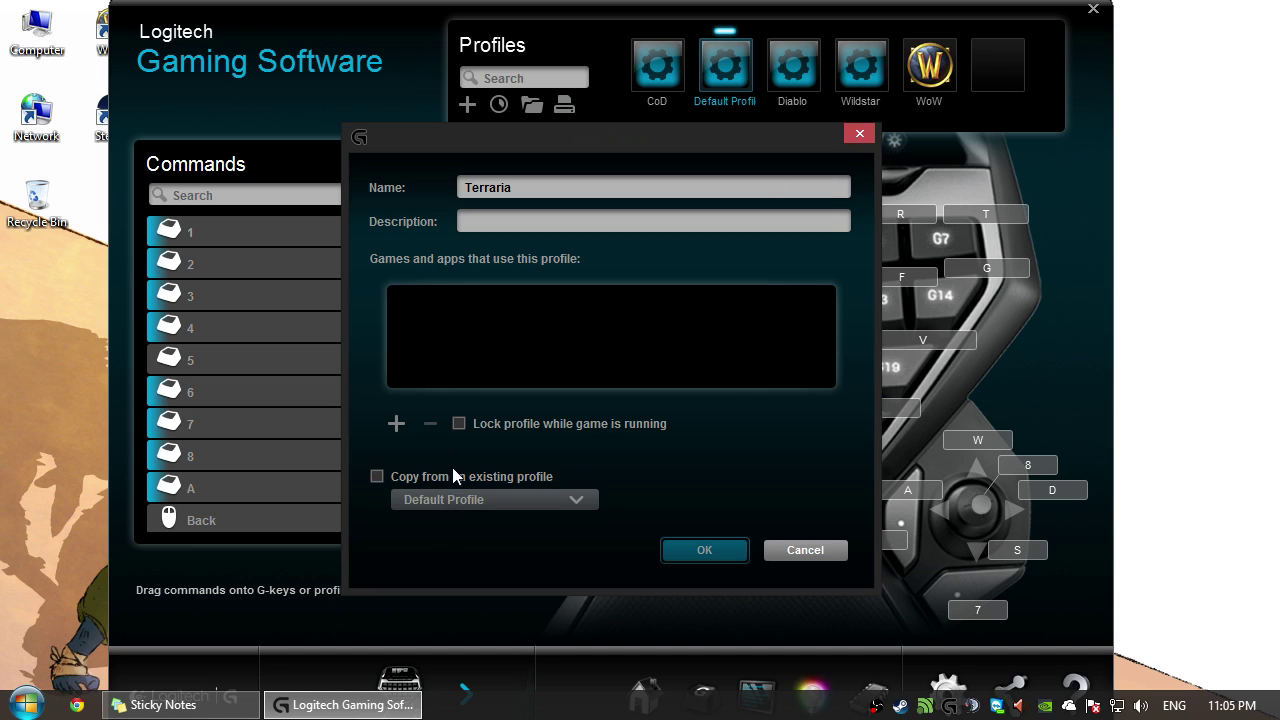
left_click(857, 135)
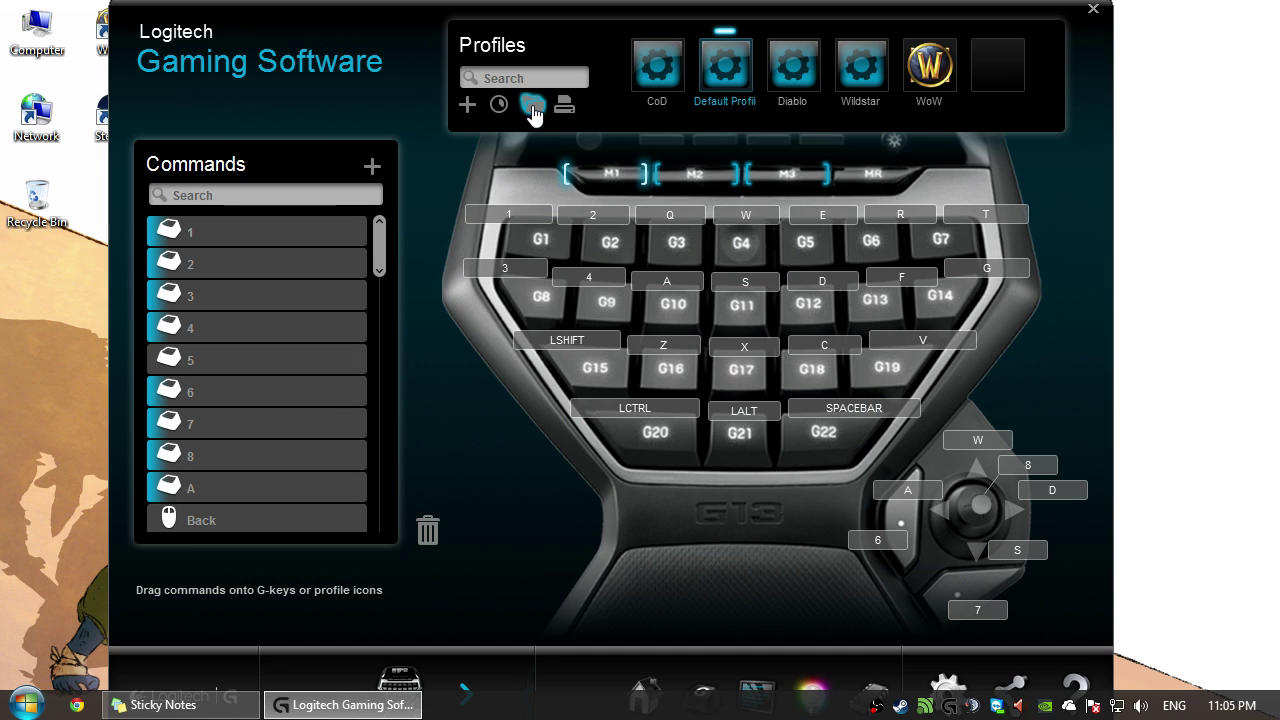
Scan the system for known game profiles, additionally select Terraria in the results, and add the selected profiles.
left_click(498, 104)
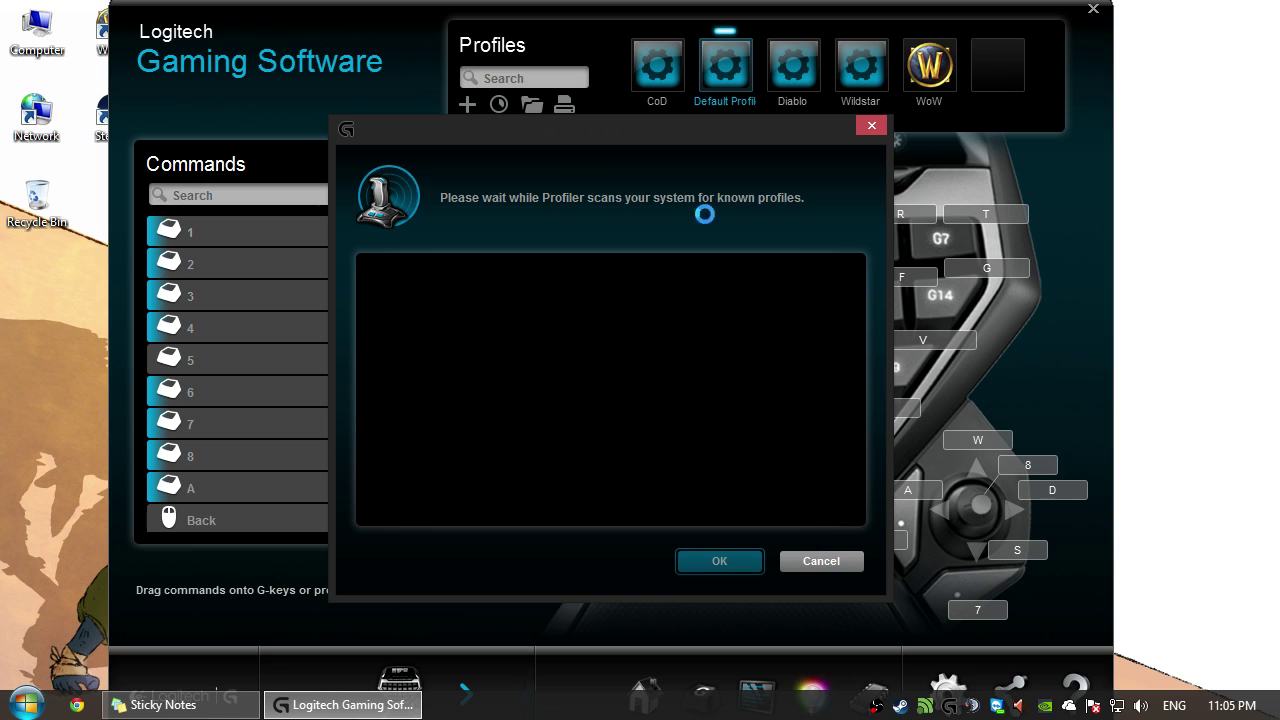
scroll(580, 360, "down", 3)
scroll(578, 345, "down", 10)
scroll(586, 355, "up", 3)
scroll(585, 330, "up", 10)
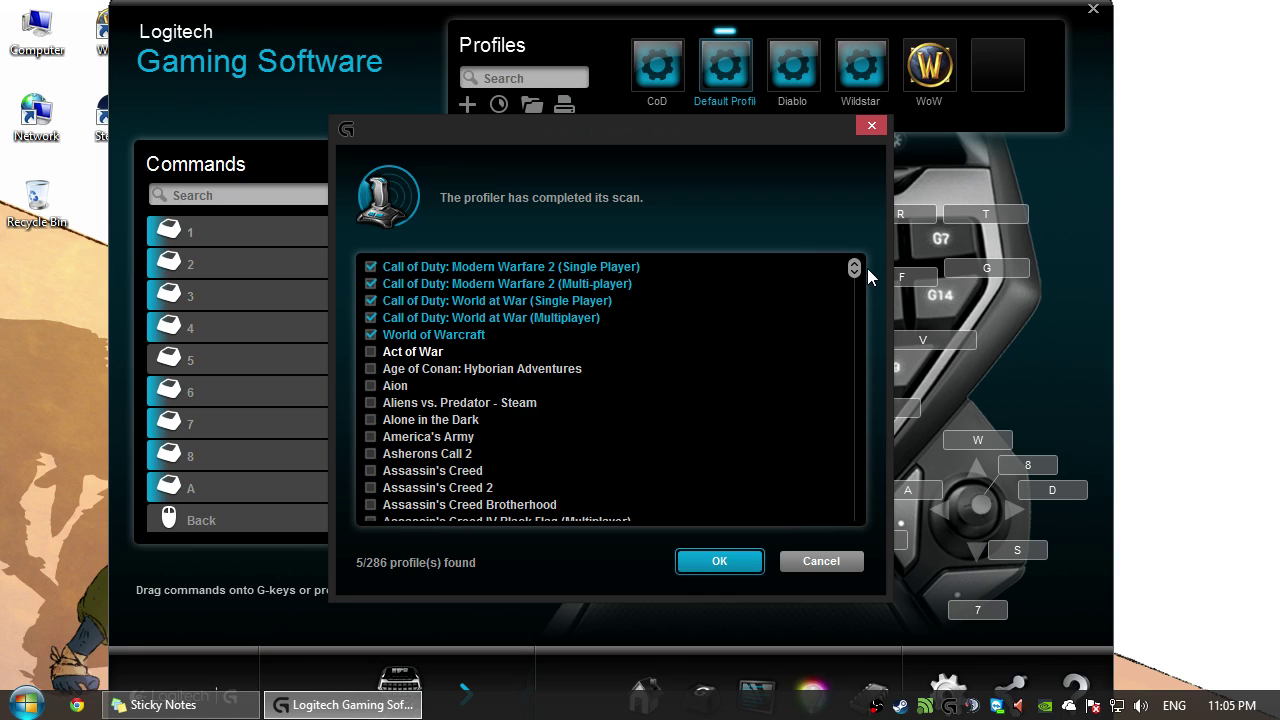
left_click_drag(850, 270, 861, 474)
left_click(371, 284)
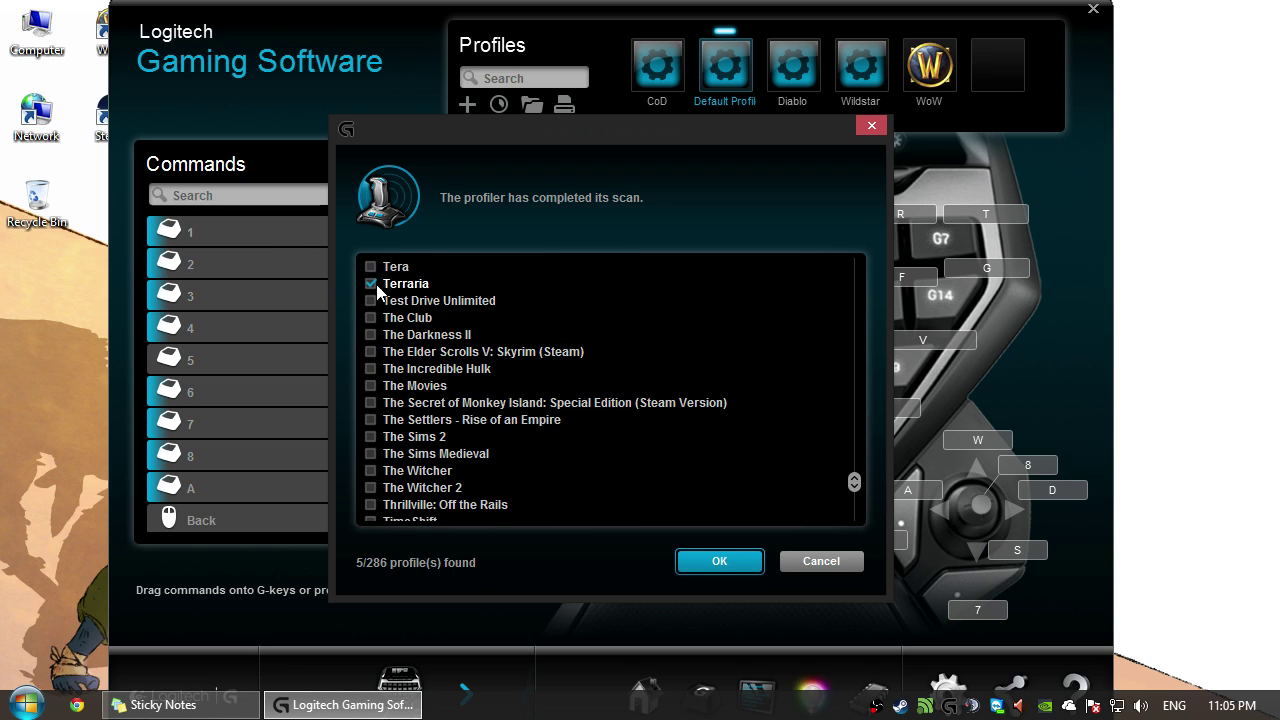
left_click(709, 564)
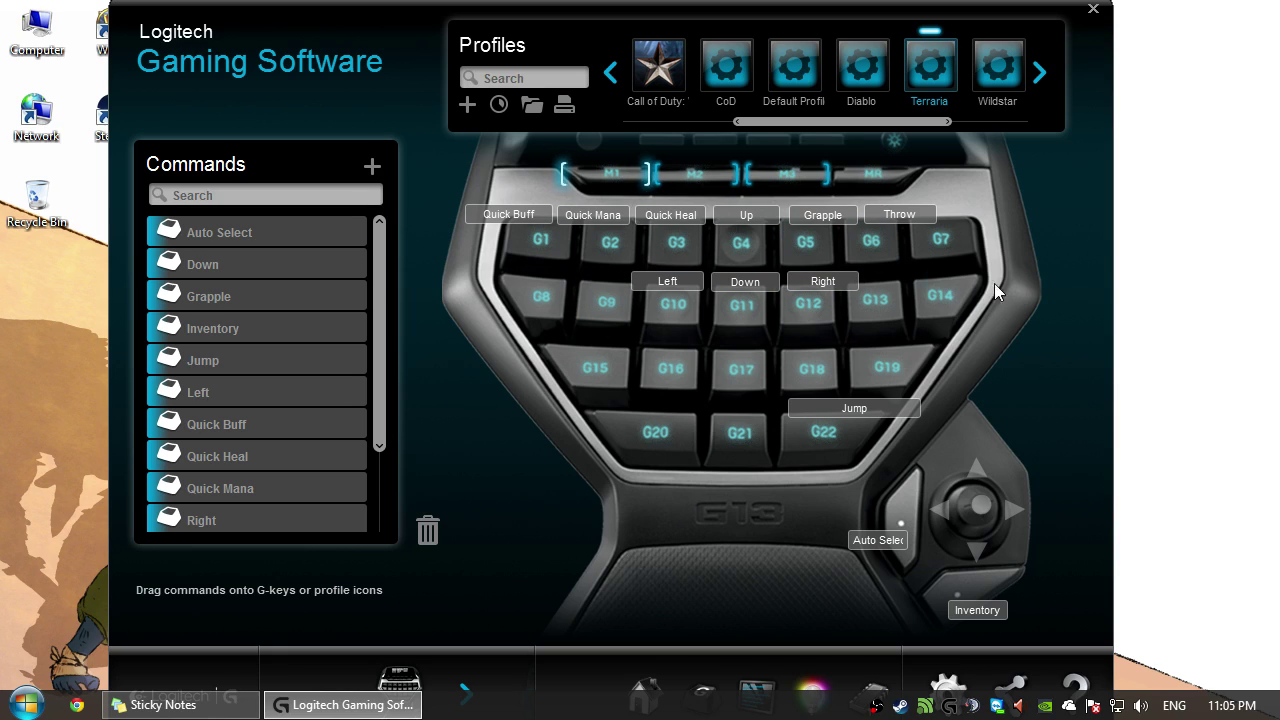
Delete the Terraria and World of Warcraft profiles added by the scan, confirming each deletion.
right_click(943, 75)
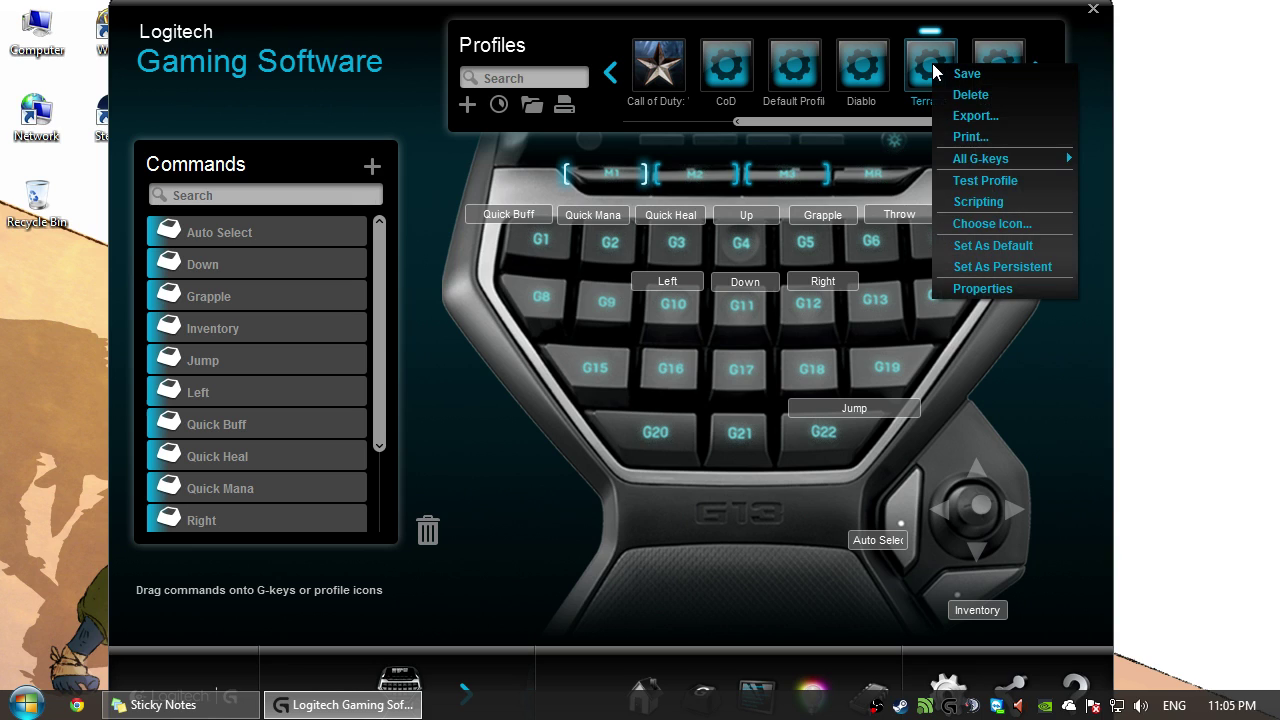
left_click(980, 95)
left_click(688, 366)
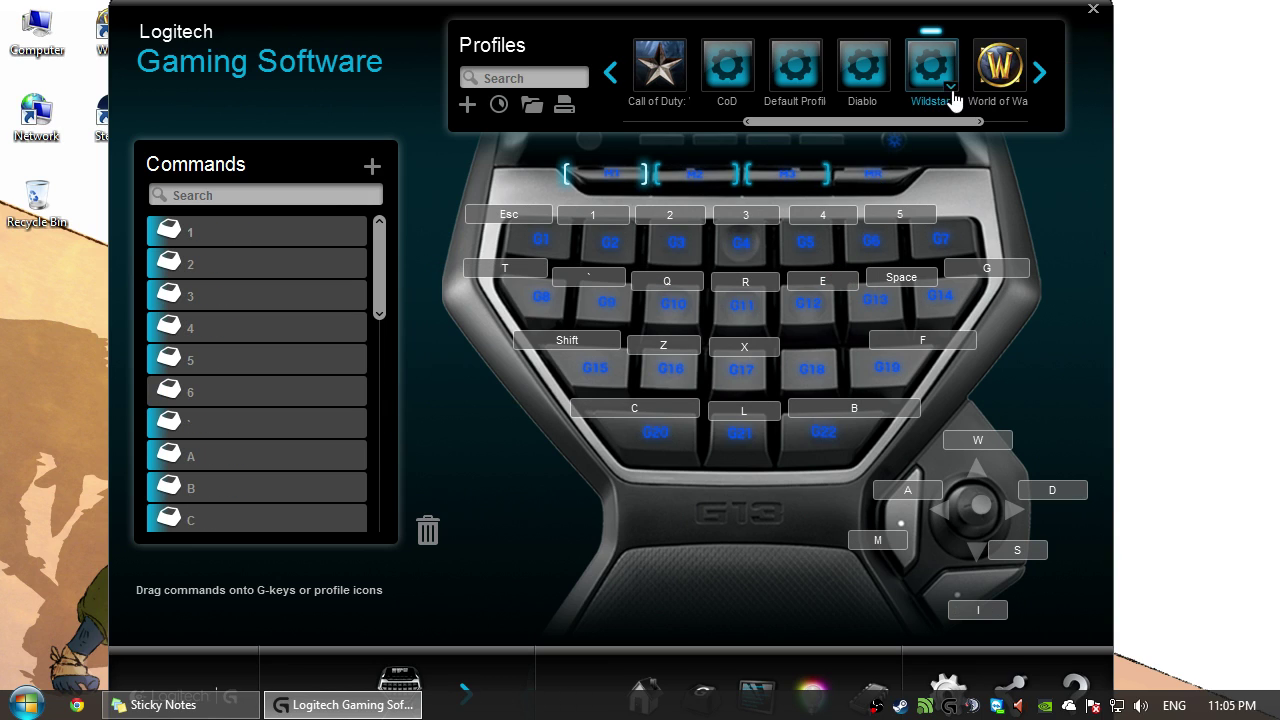
left_click(1040, 76)
right_click(923, 69)
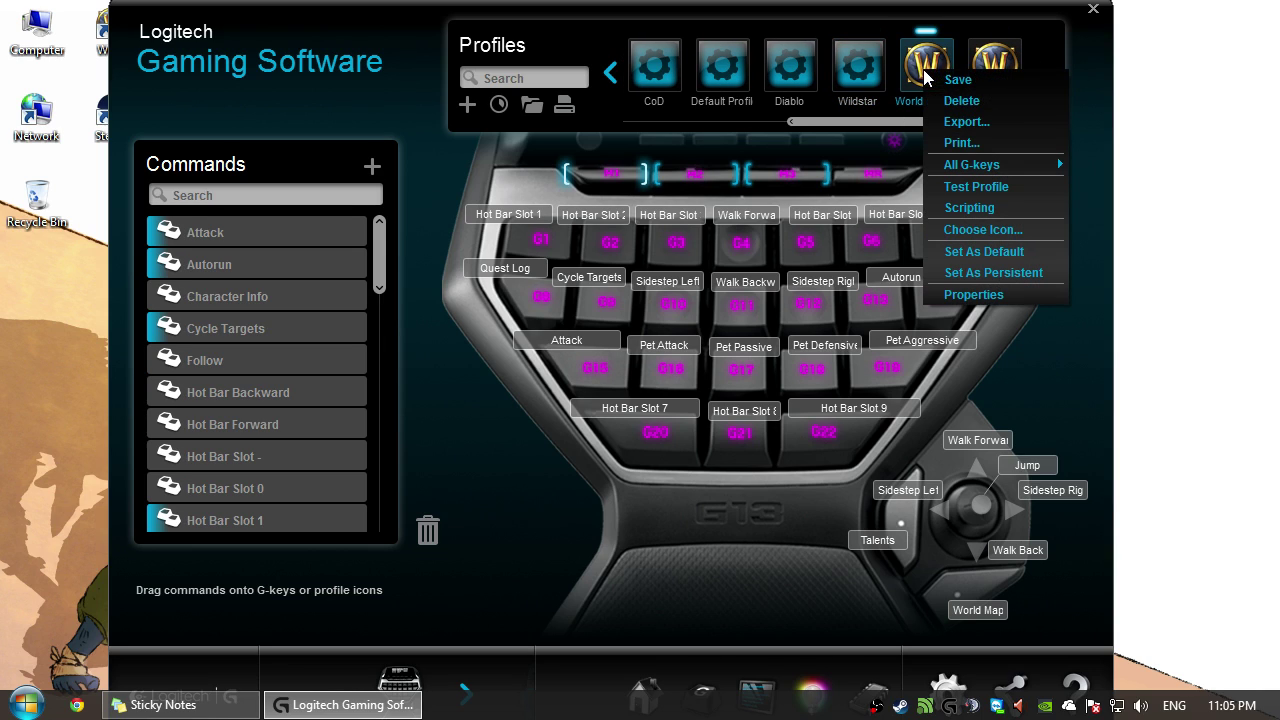
left_click(975, 101)
left_click(696, 368)
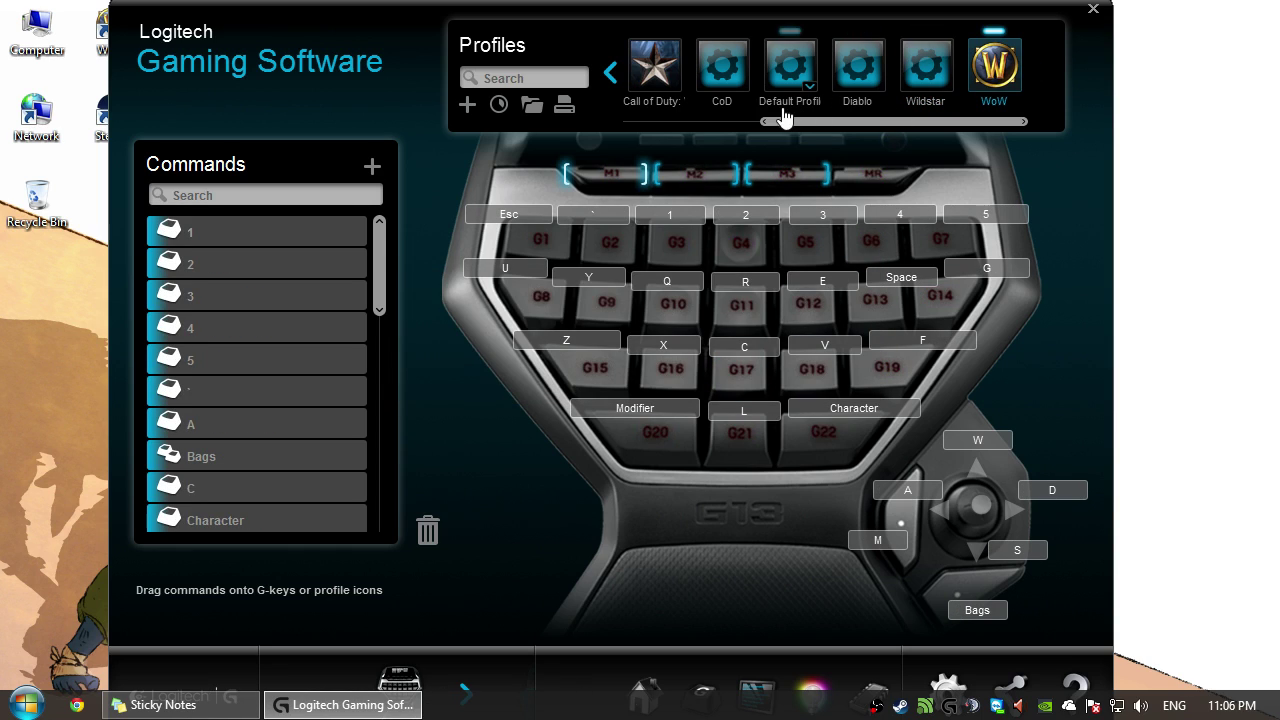
Delete both Call of Duty: World at War profiles, confirming each deletion.
right_click(652, 68)
left_click(680, 97)
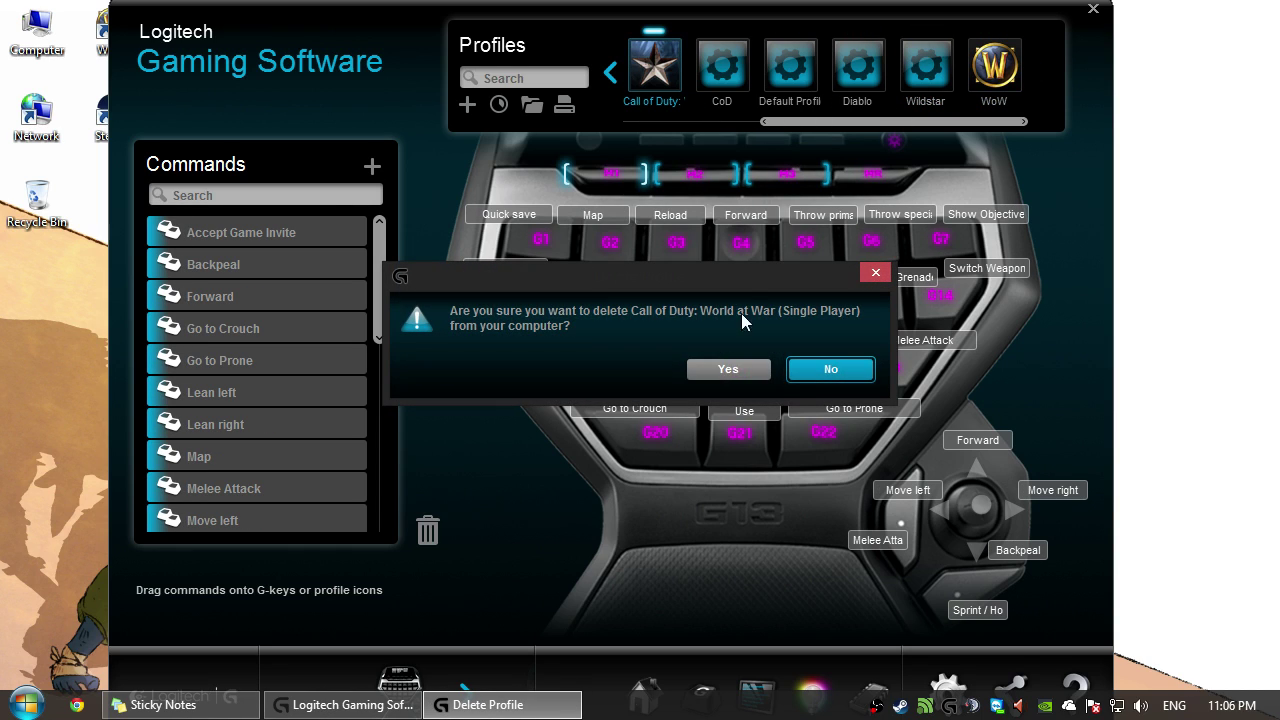
left_click(742, 373)
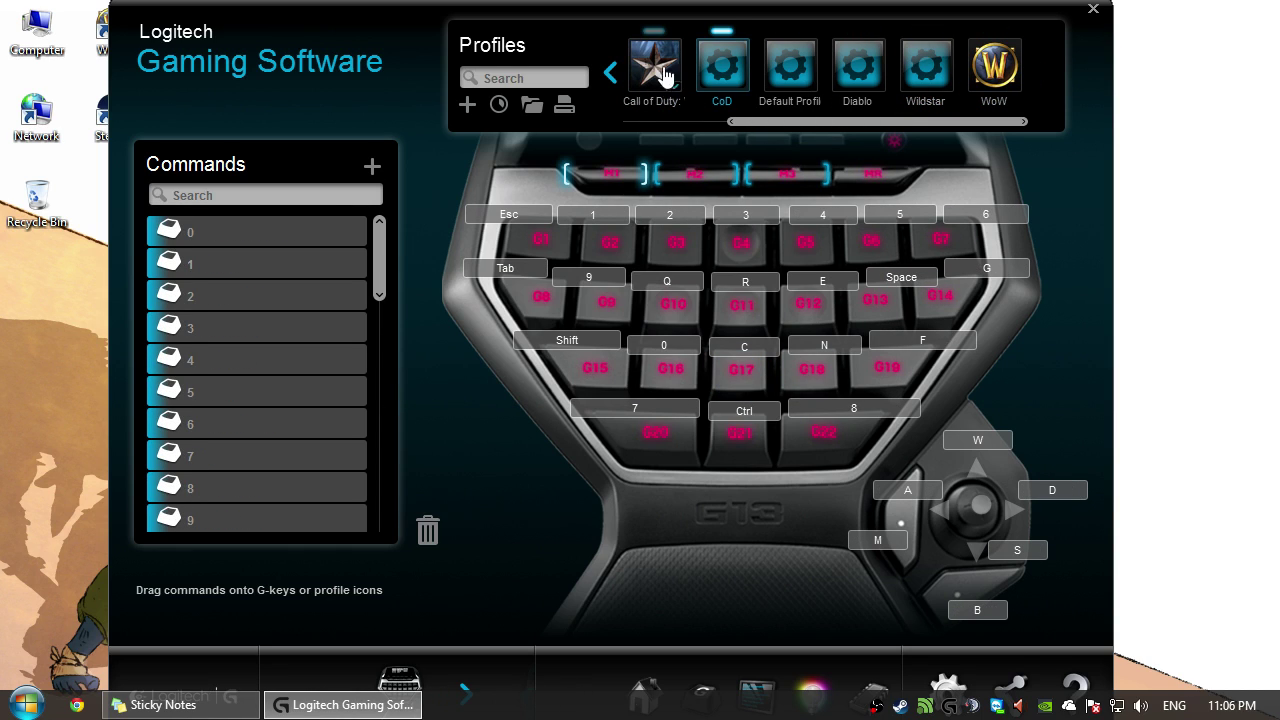
right_click(628, 55)
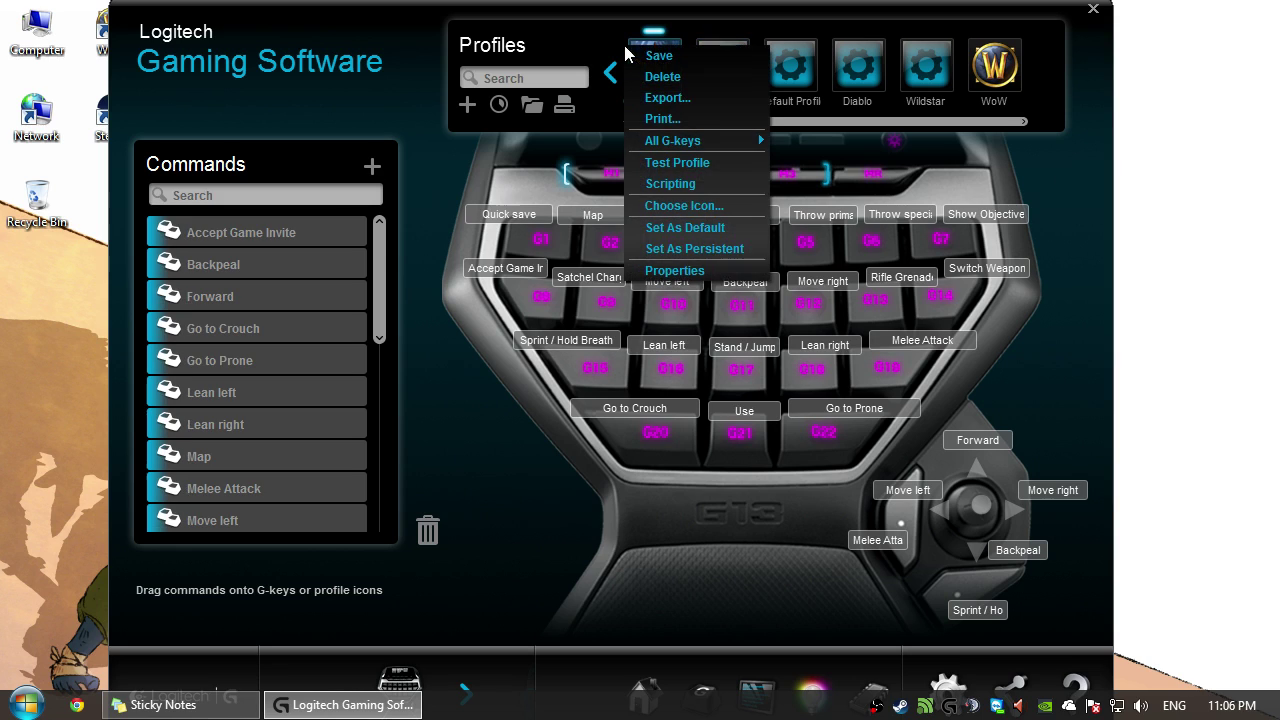
left_click(681, 76)
left_click(741, 371)
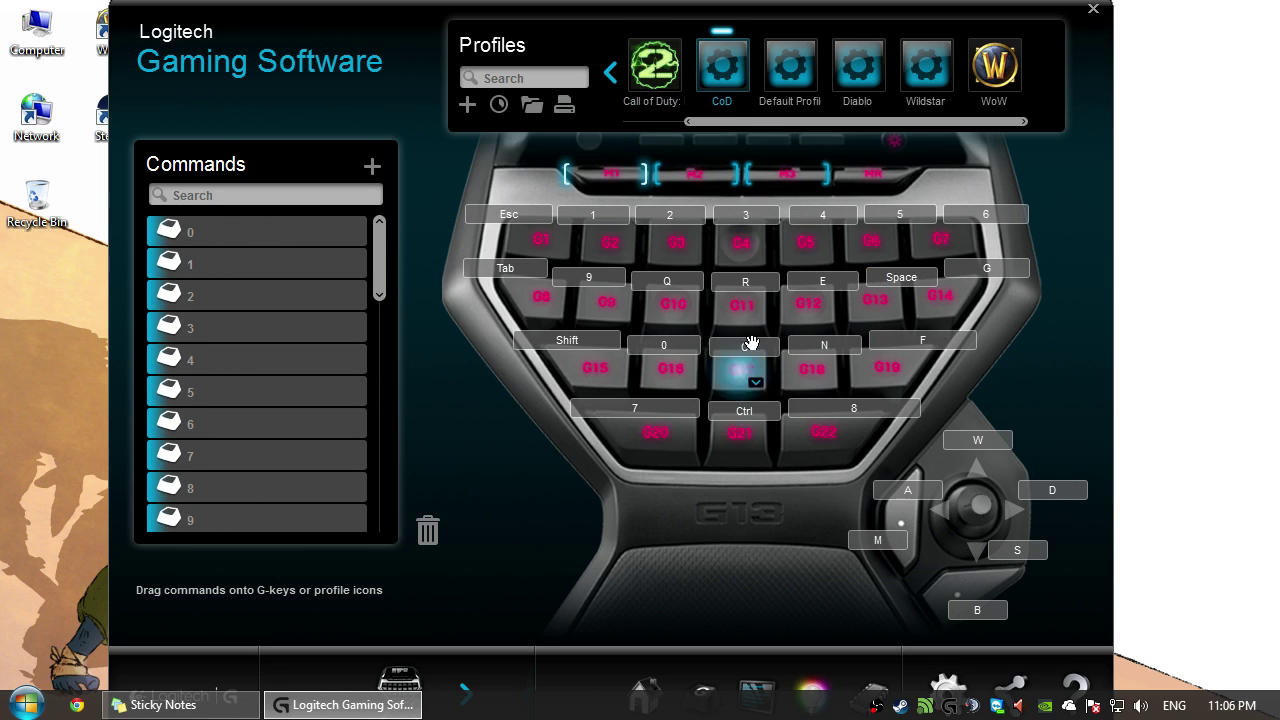
Delete the single-player and multiplayer Call of Duty: Modern Warfare 2 profiles, confirming each deletion.
right_click(676, 62)
left_click(728, 94)
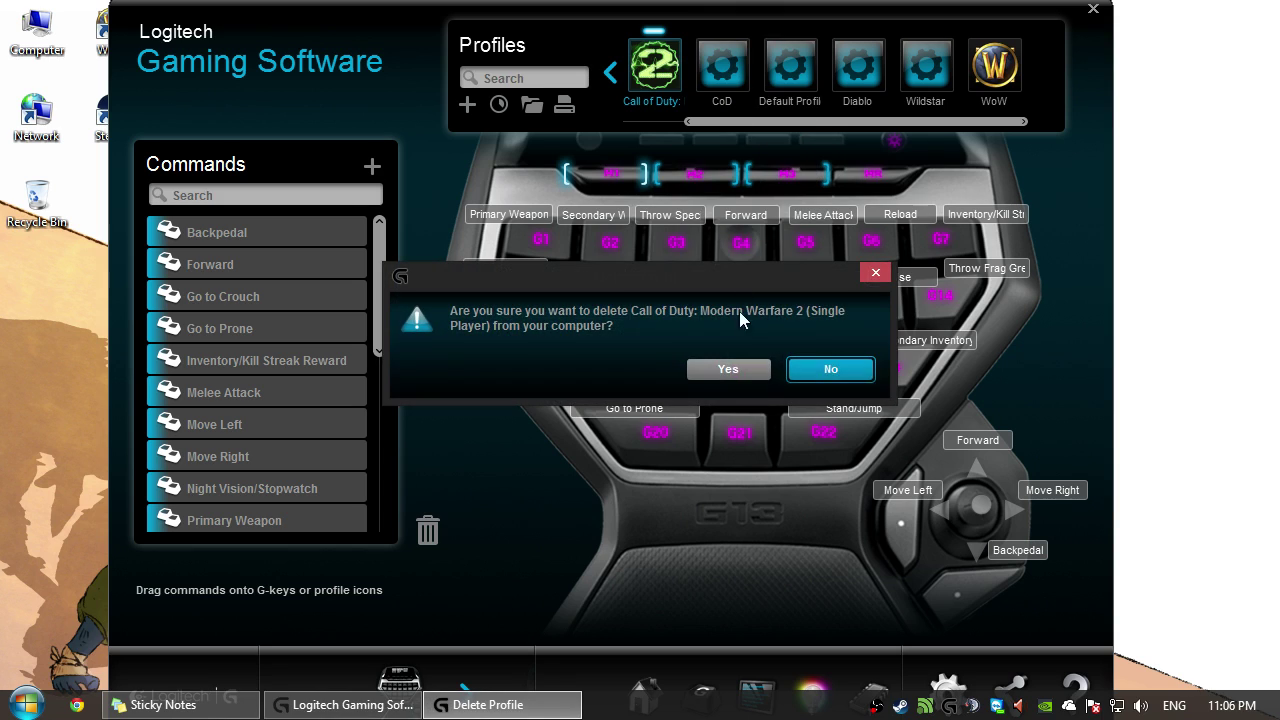
left_click(722, 371)
right_click(645, 54)
left_click(672, 77)
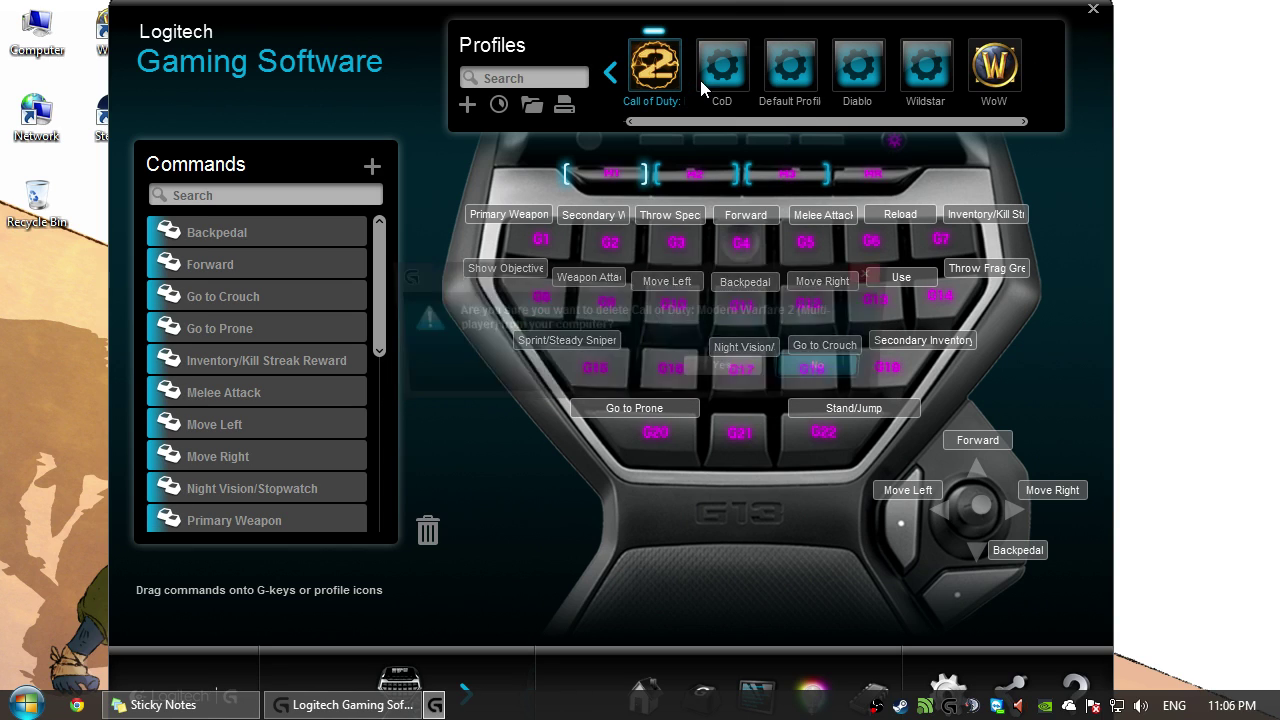
left_click(740, 368)
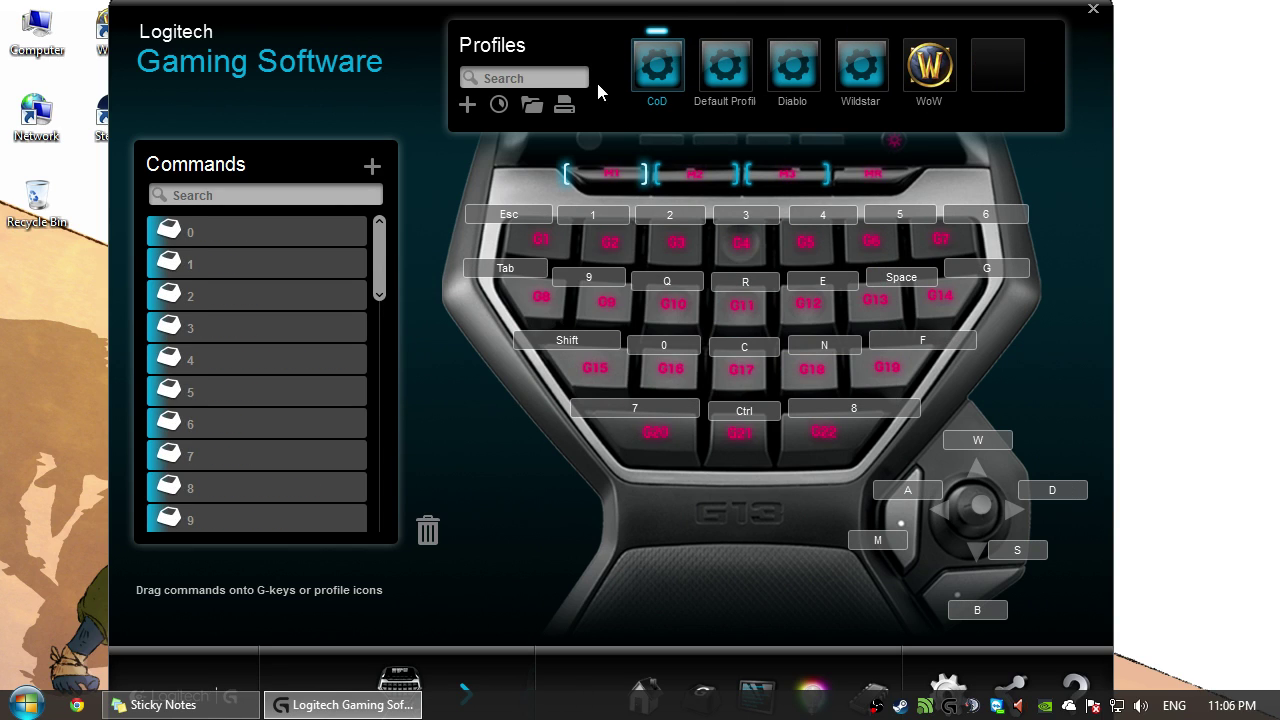
left_click(1000, 70)
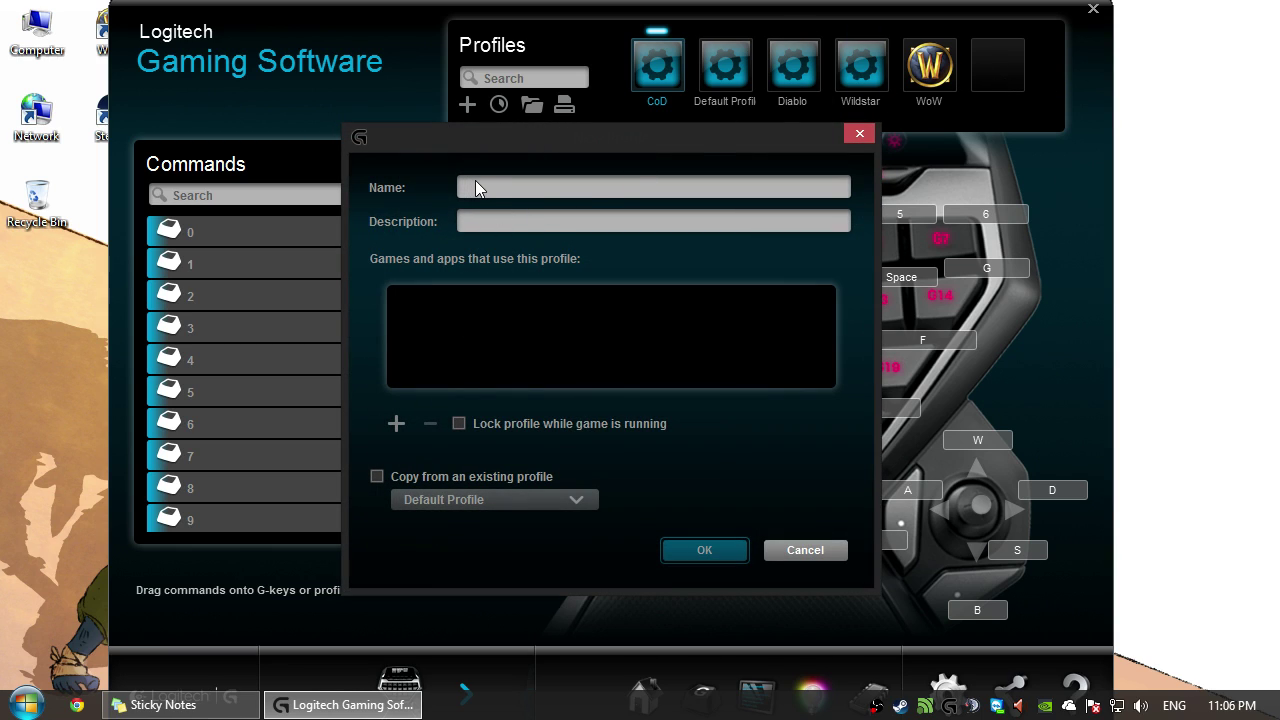
type("Terraria")
left_click(397, 422)
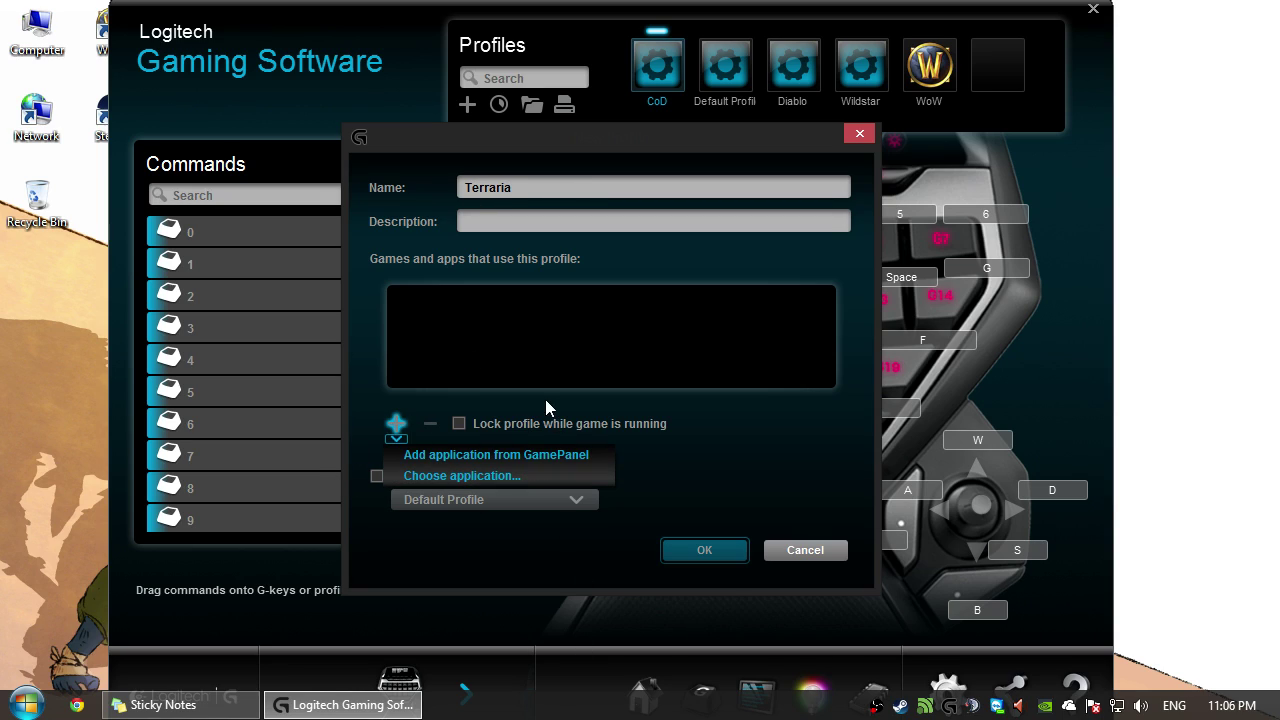
left_click(492, 476)
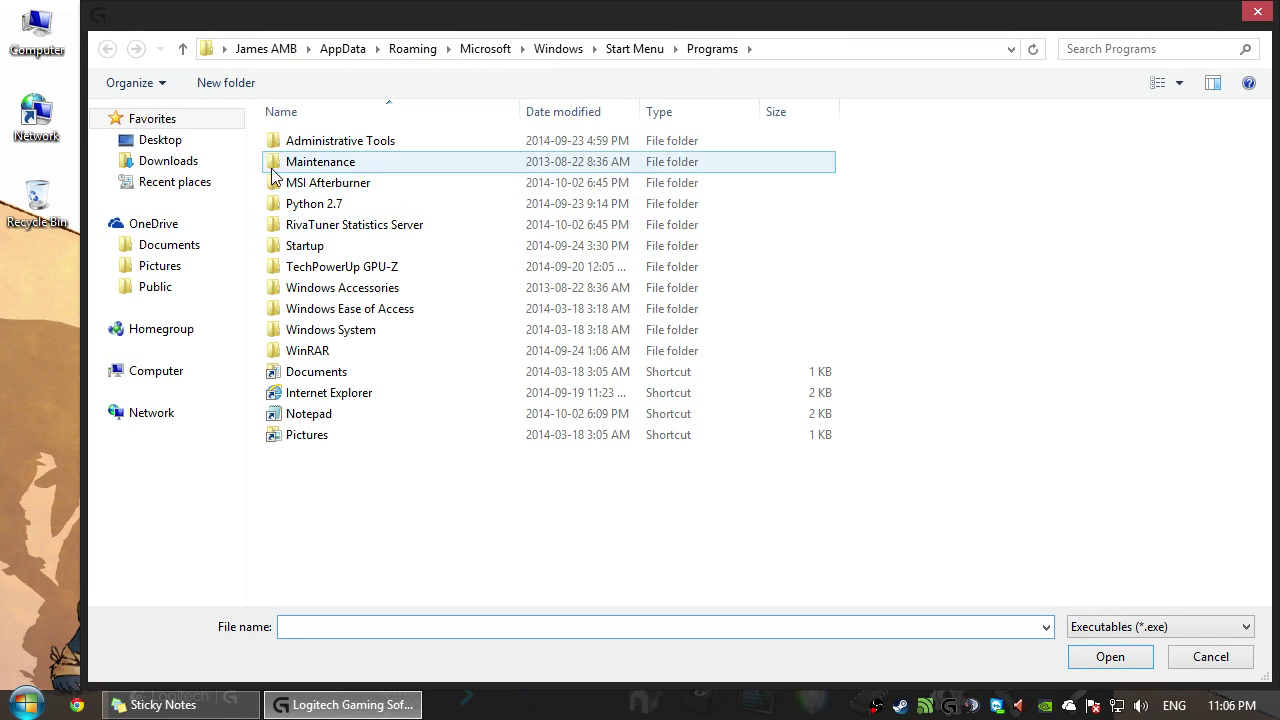
left_click(245, 48)
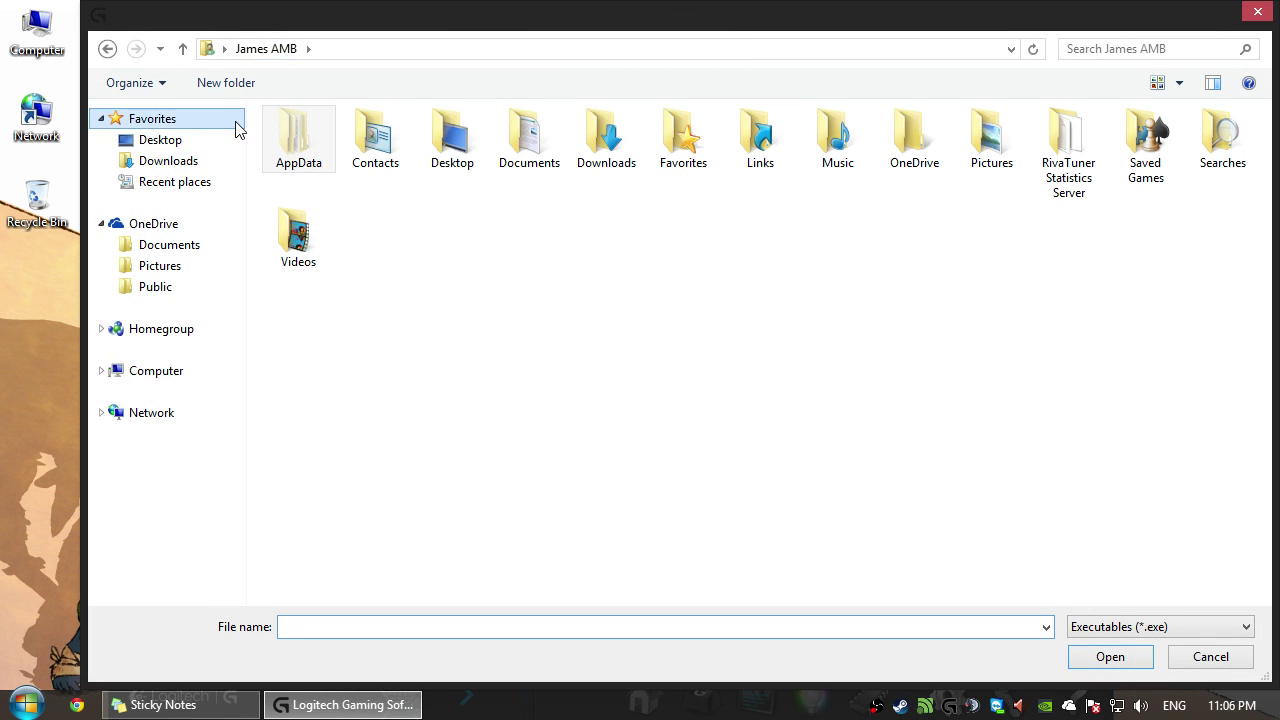
left_click(160, 370)
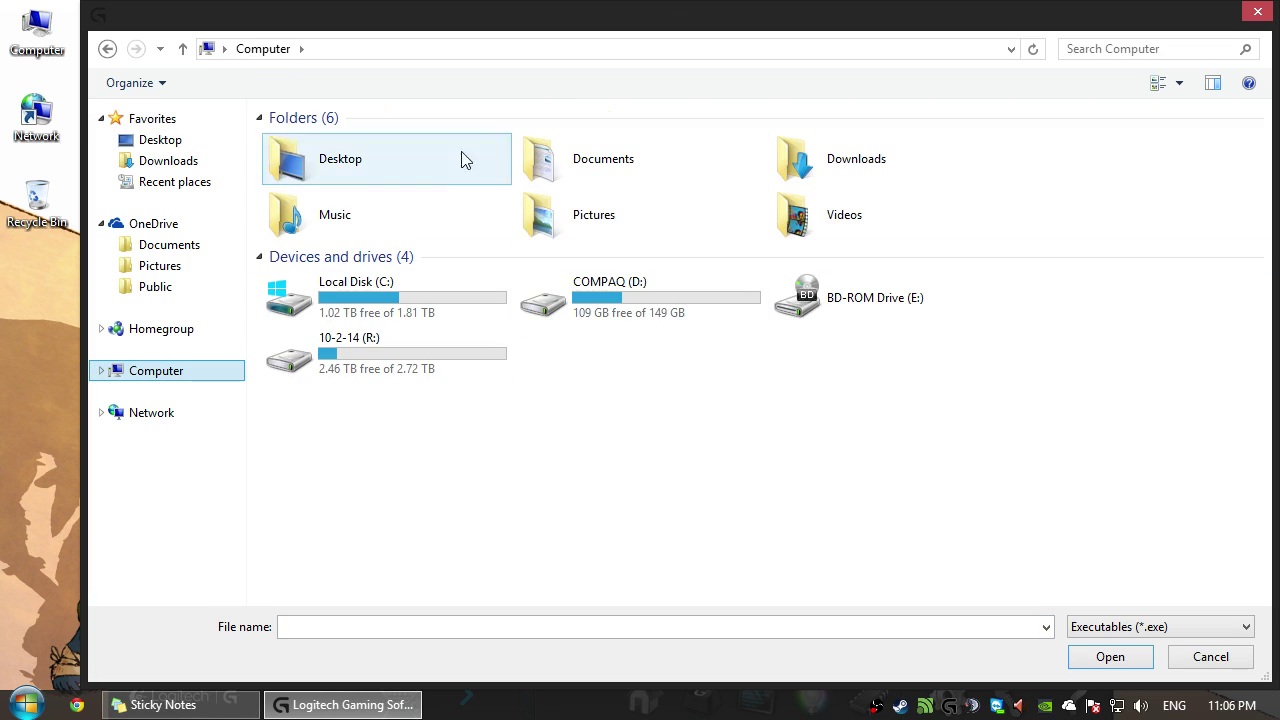
double_click(385, 305)
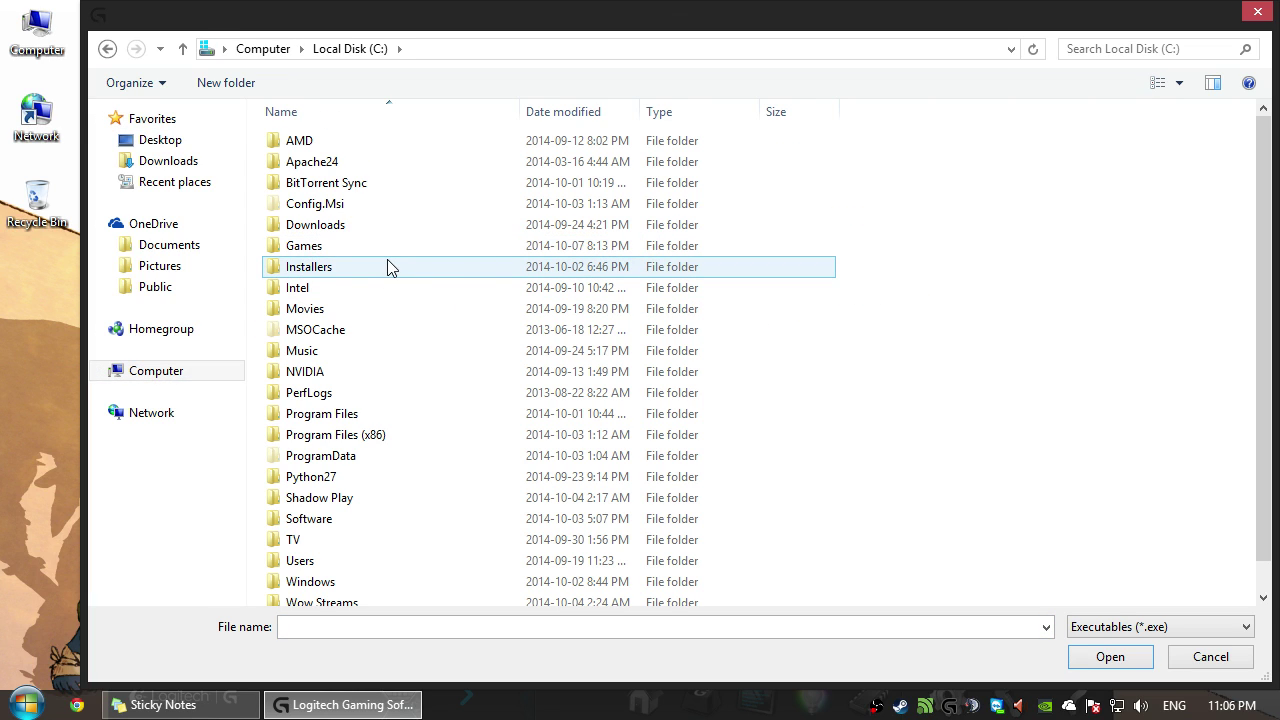
double_click(331, 252)
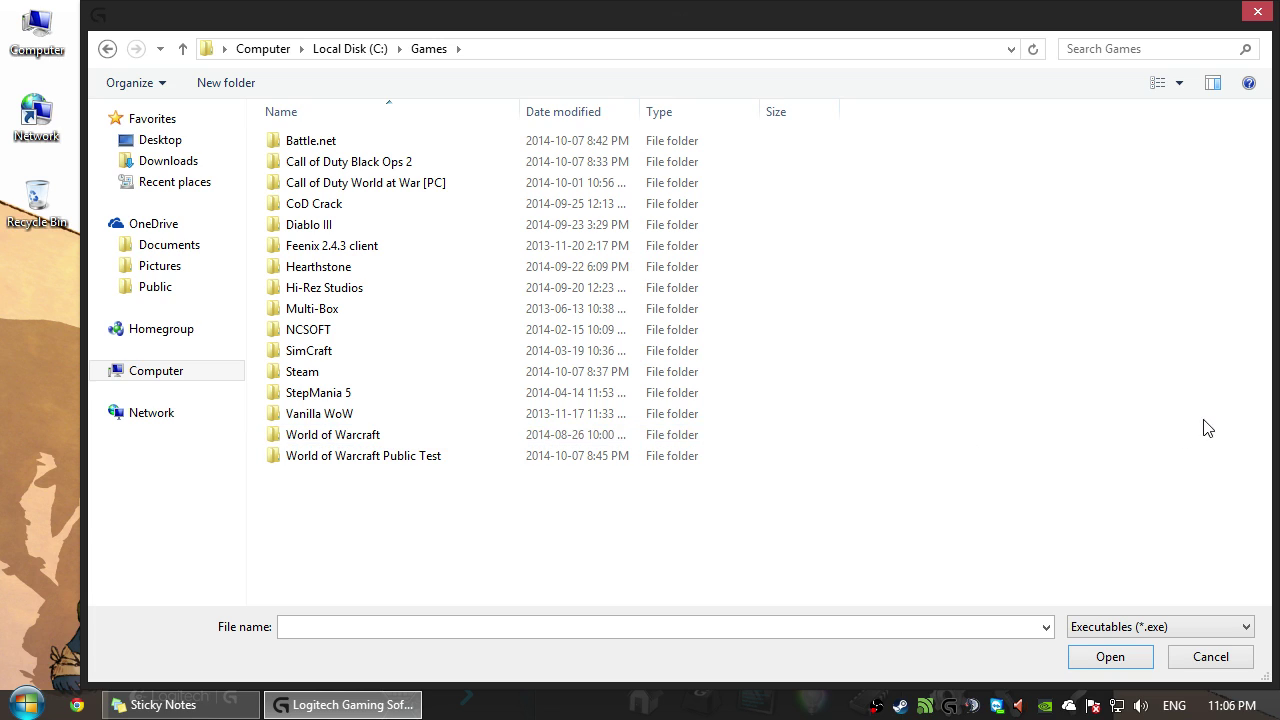
left_click(1257, 12)
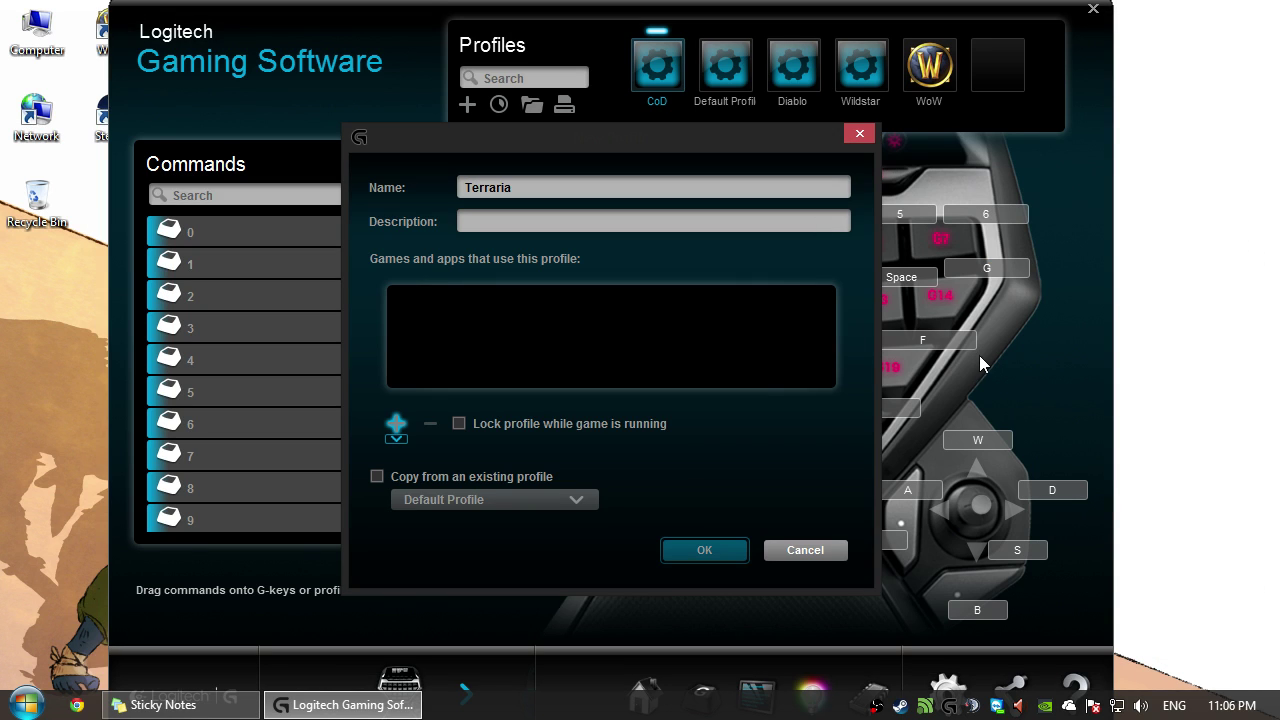
left_click(794, 548)
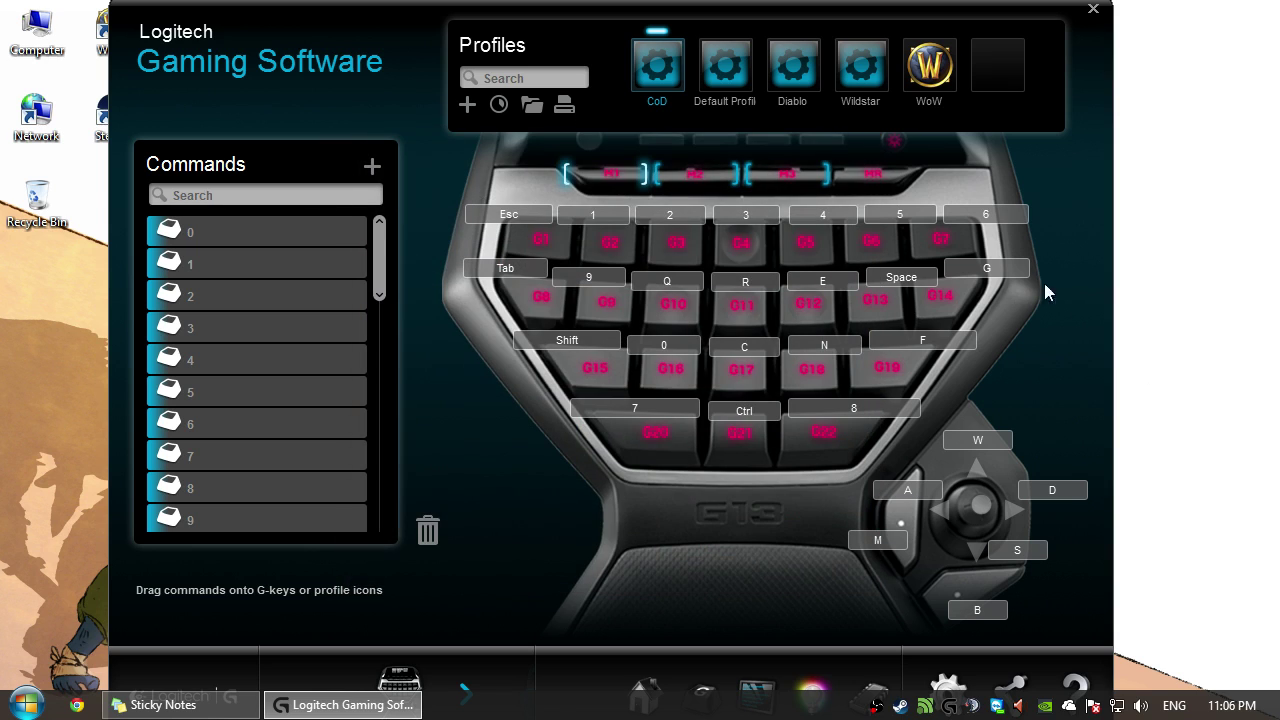
Create a profile named Diablo 3 and link it to the Diablo III application in C:\Games\Diablo III.
left_click(995, 85)
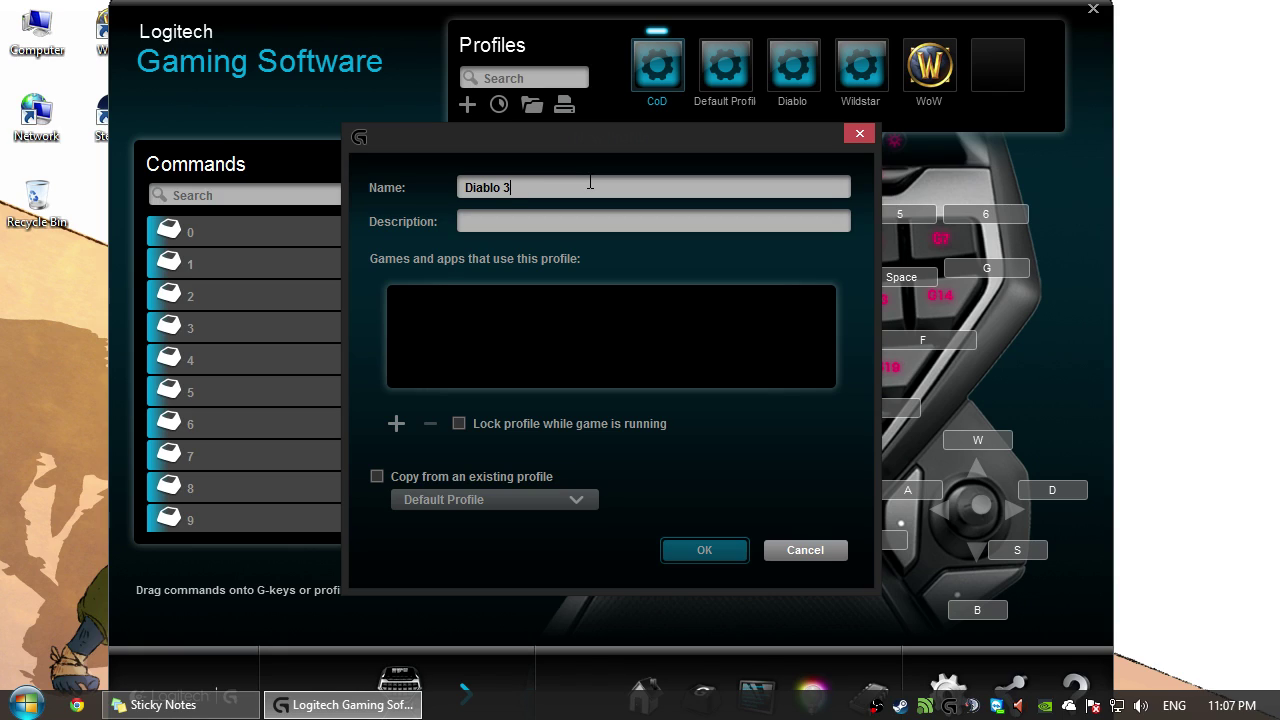
left_click(392, 423)
left_click(475, 472)
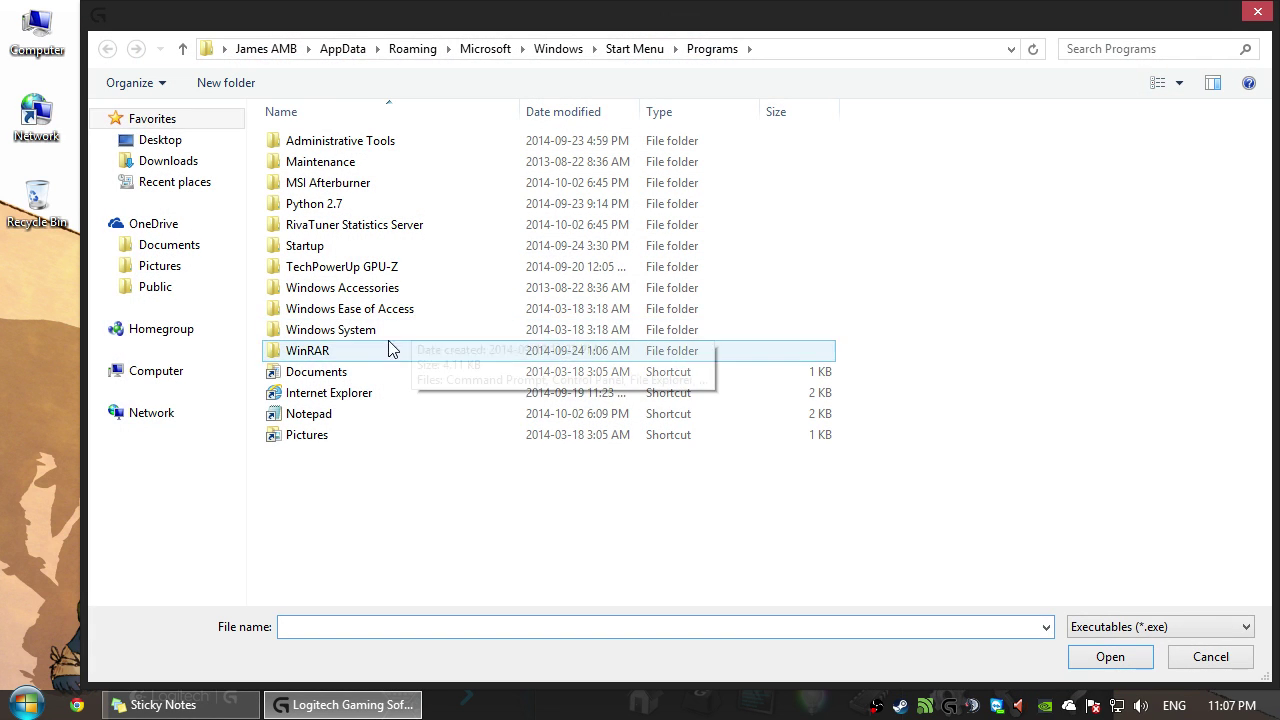
left_click(150, 370)
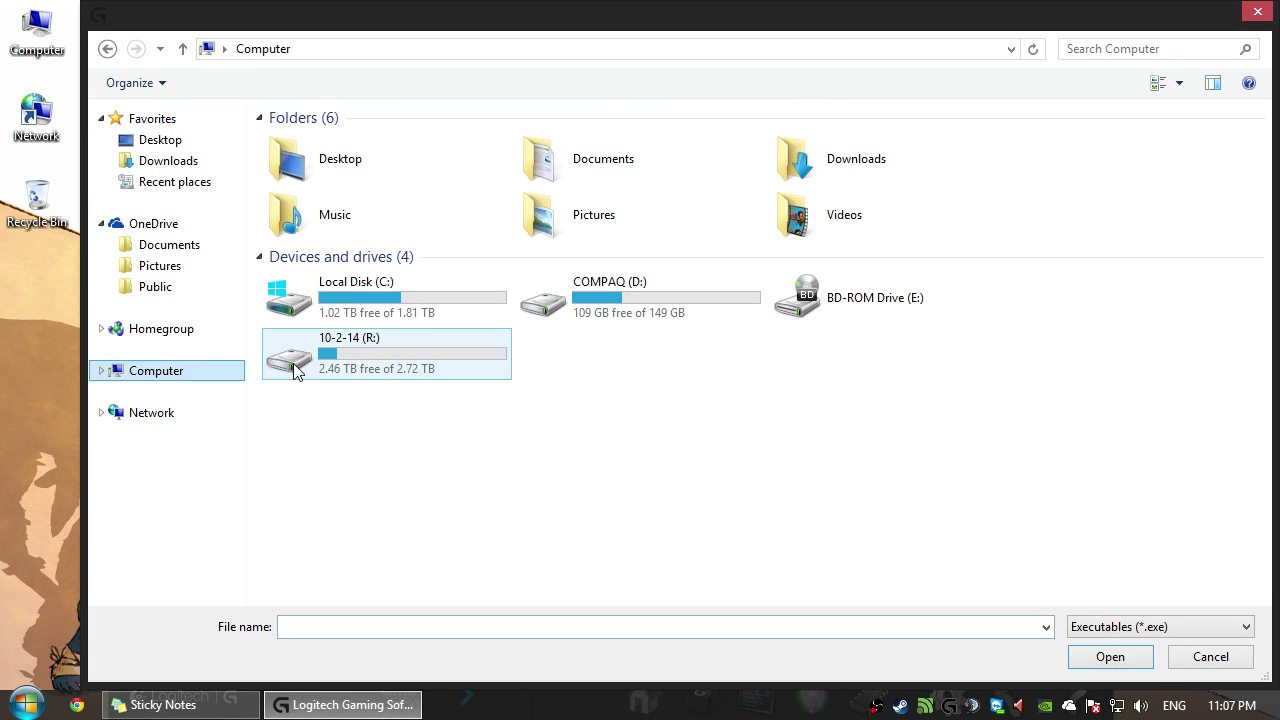
double_click(305, 290)
double_click(328, 246)
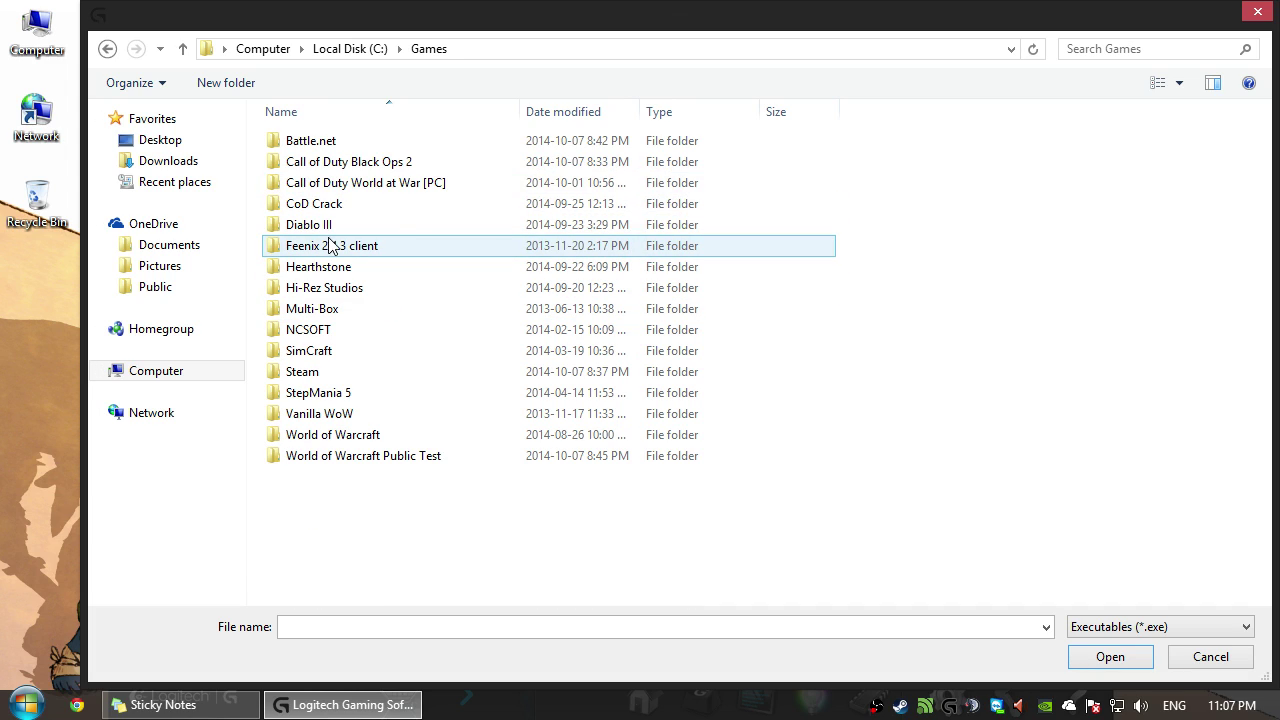
double_click(343, 224)
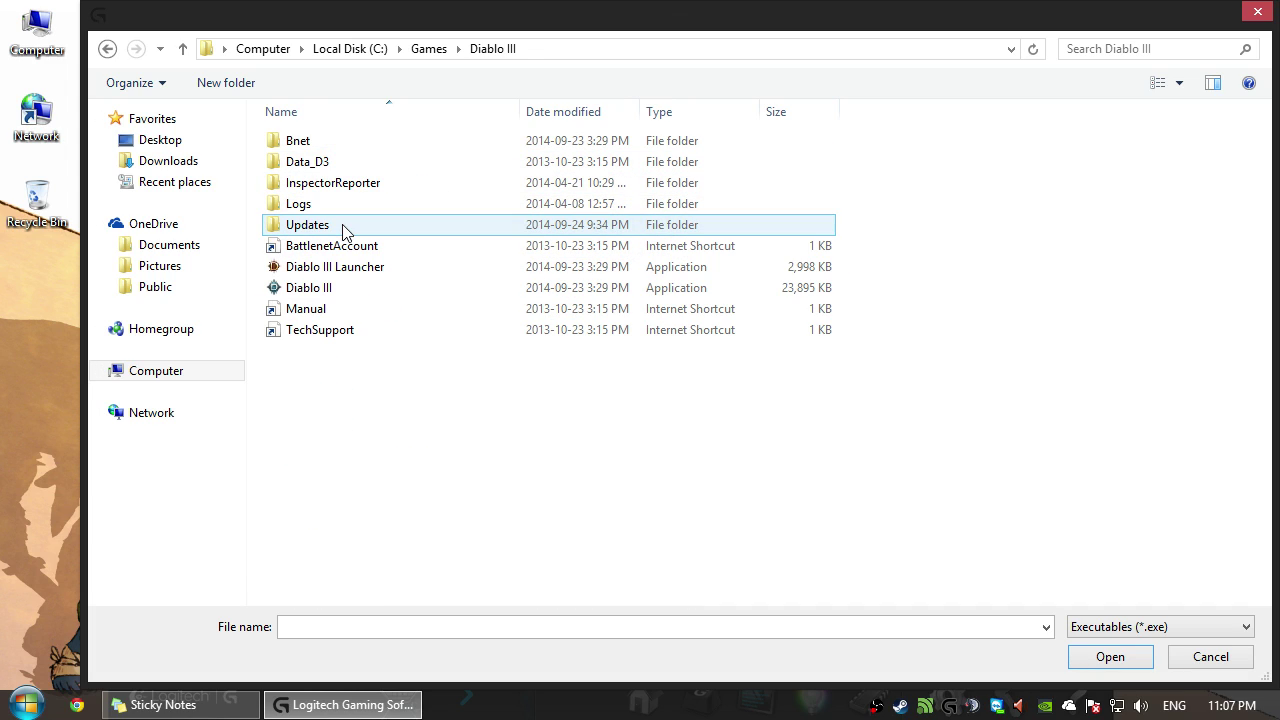
left_click(320, 291)
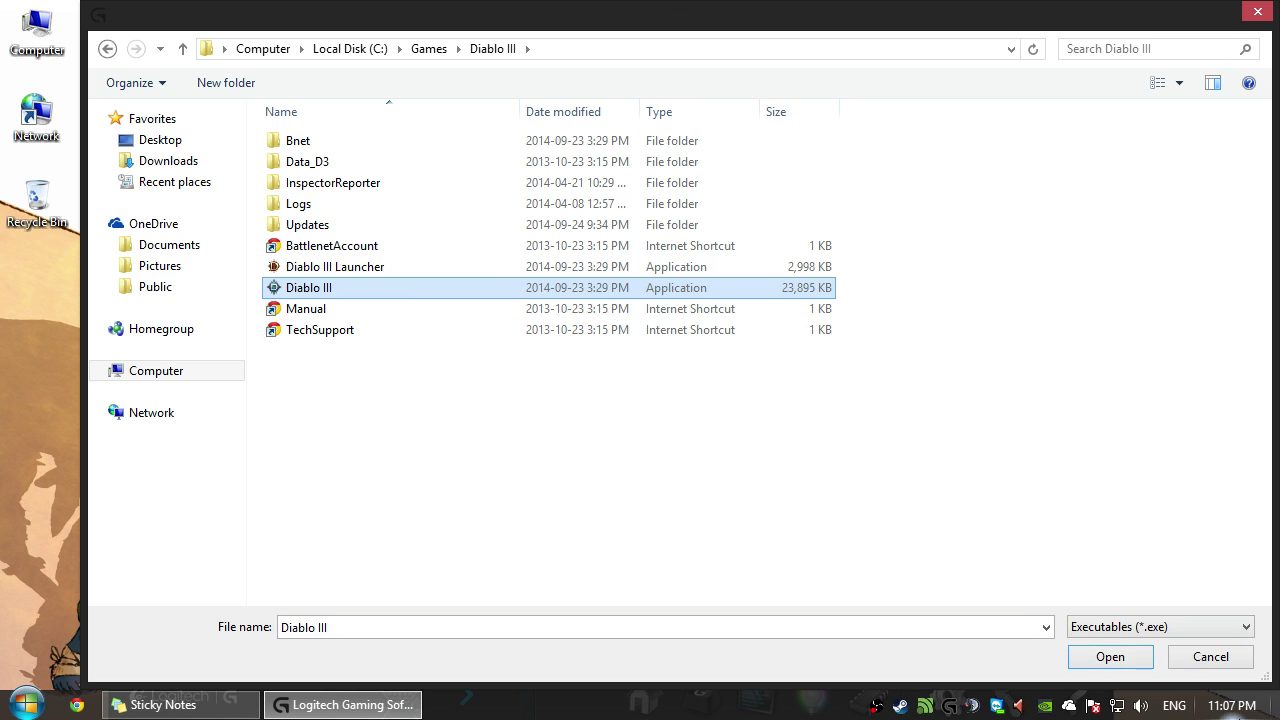
left_click(1132, 659)
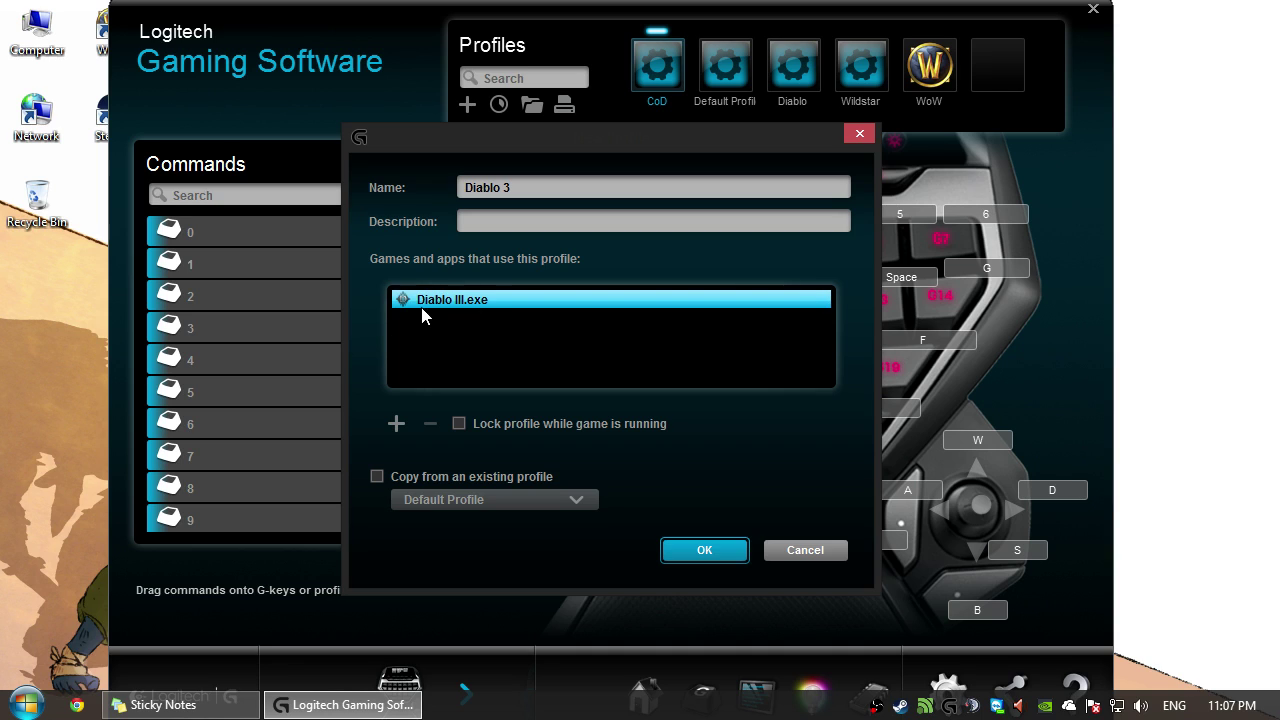
left_click(707, 550)
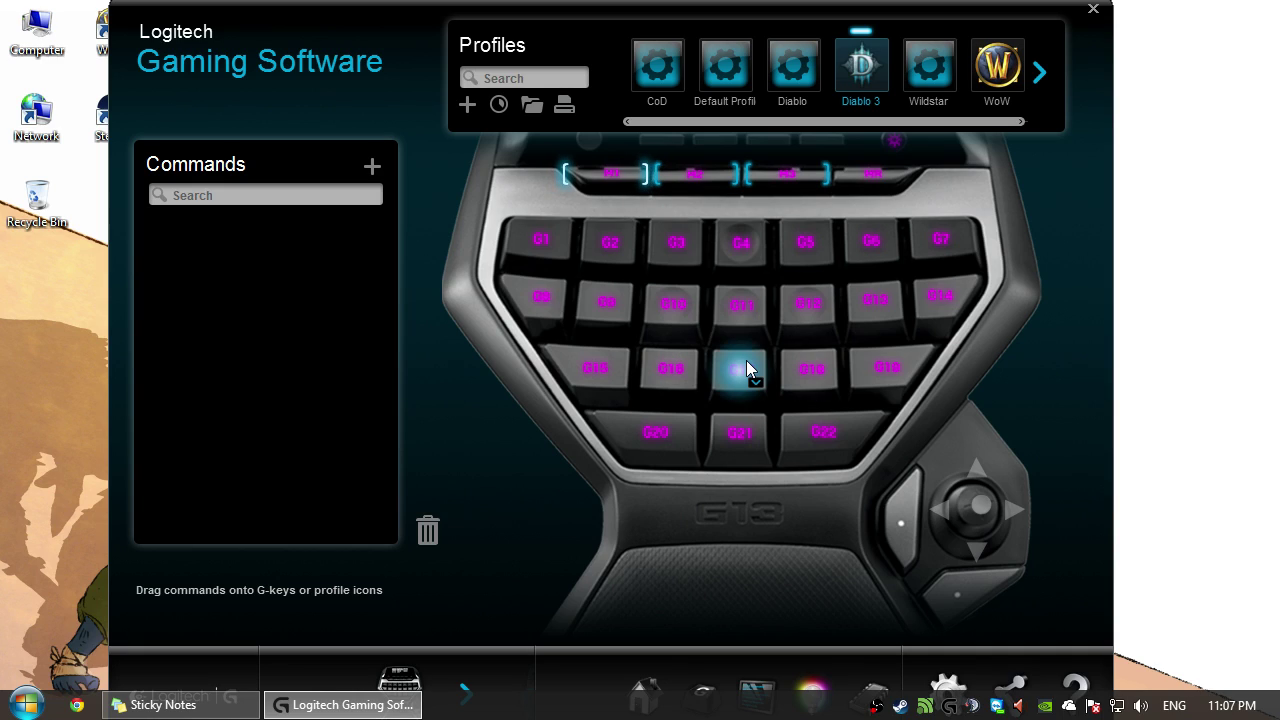
Assign the E keystroke to G12 in the Diablo 3 profile and name the command Main Attack.
mouse_move(735, 310)
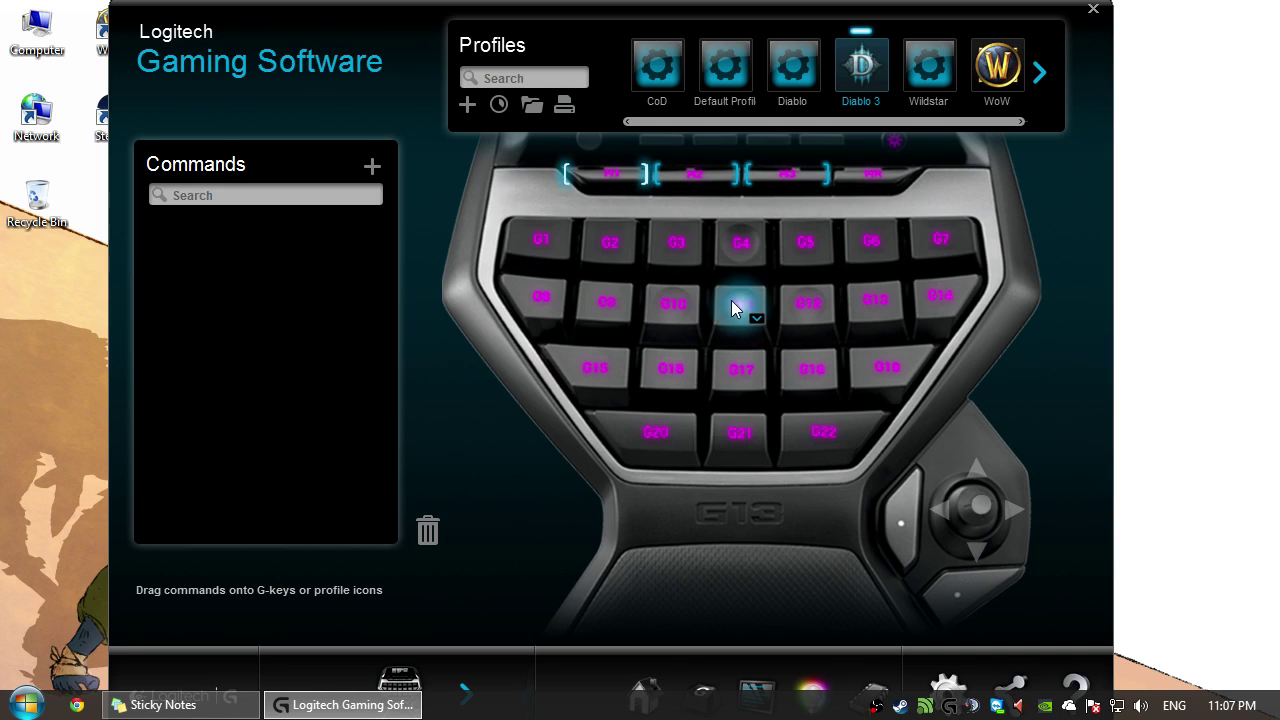
double_click(810, 306)
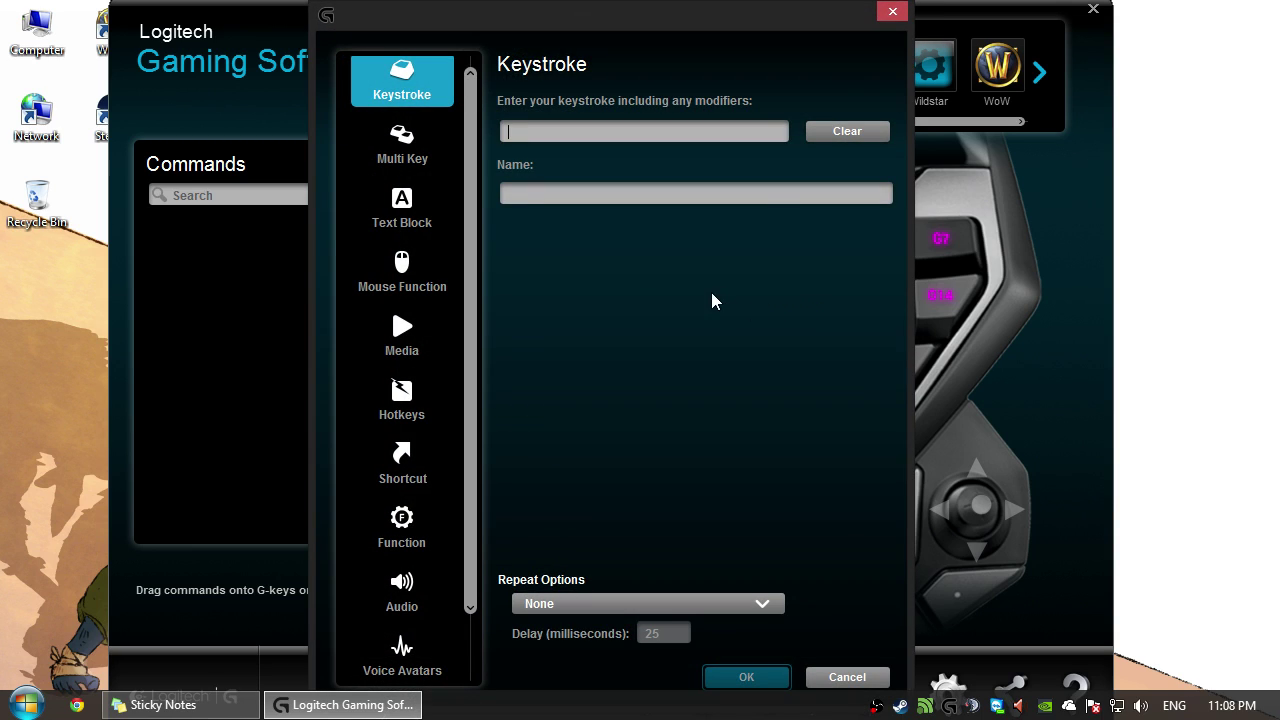
key("e")
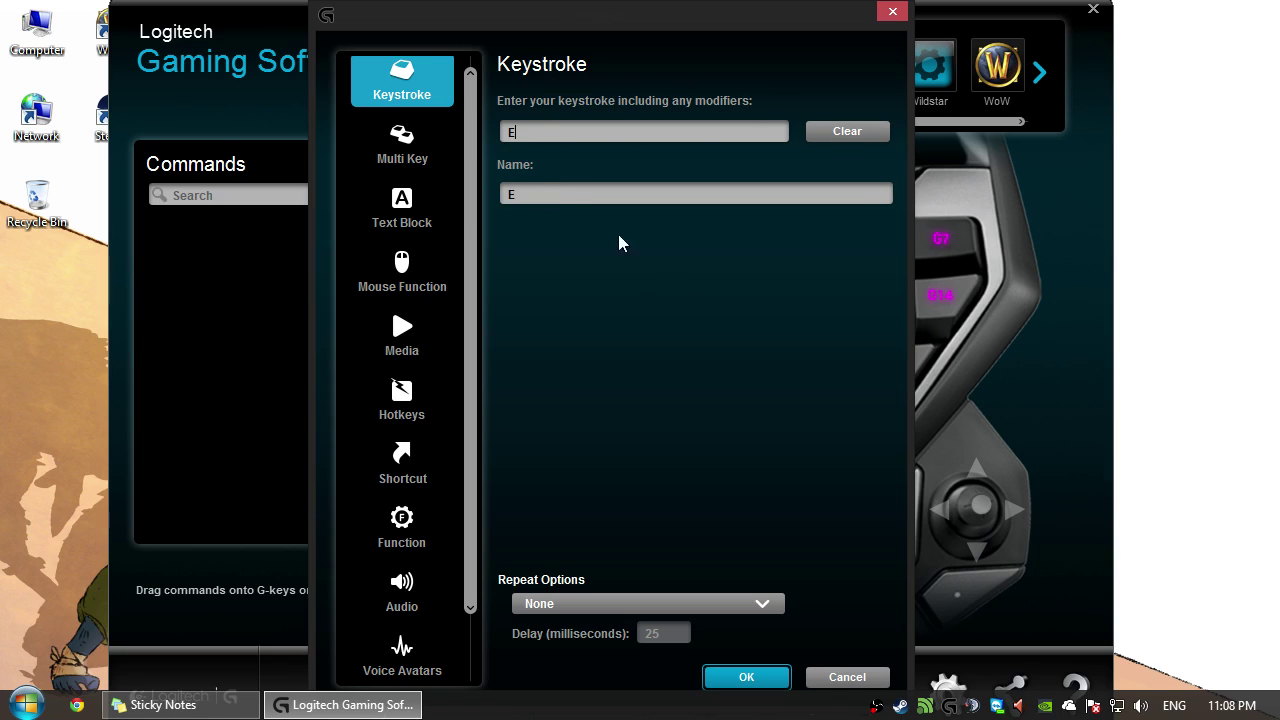
key("BackSpace")
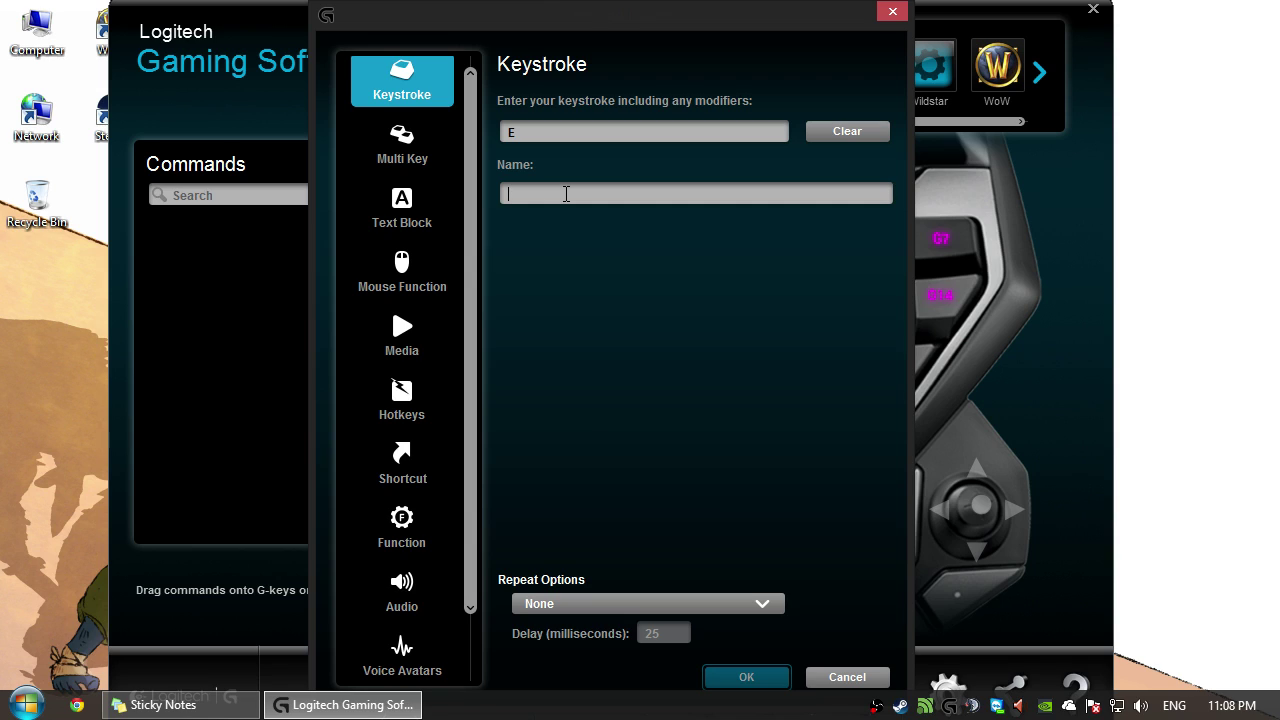
type("Main Attack")
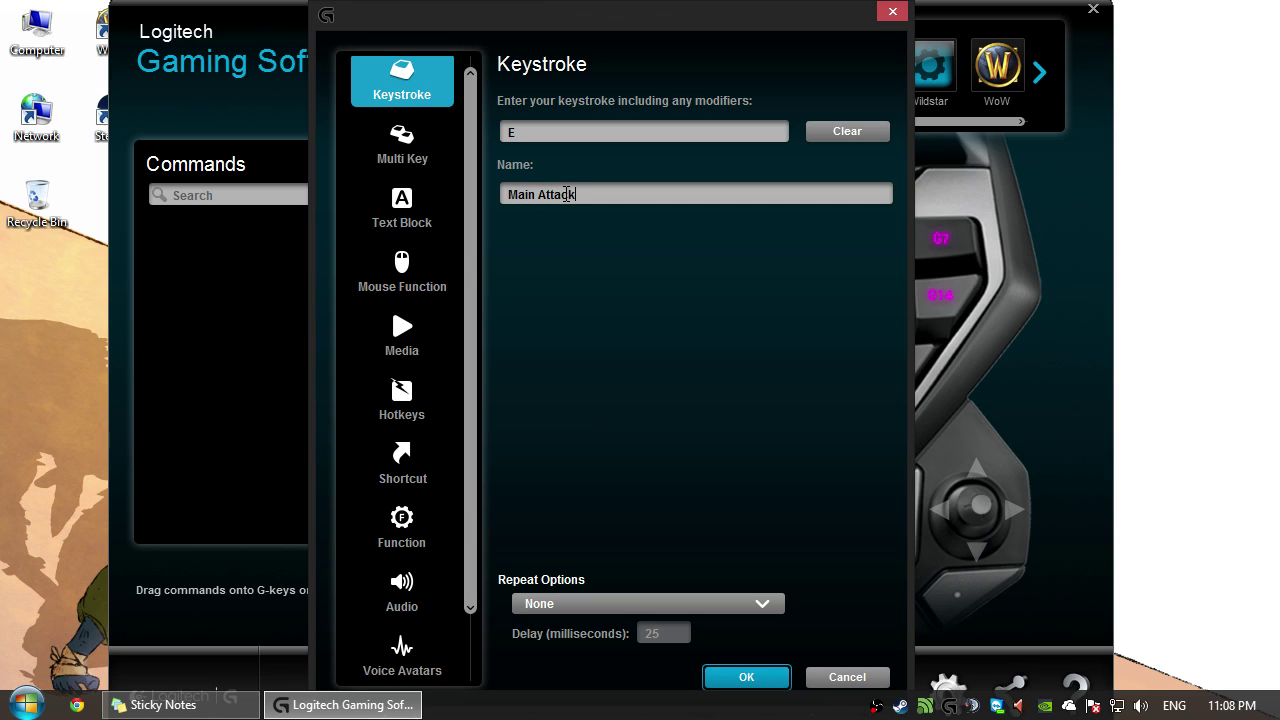
left_click(746, 677)
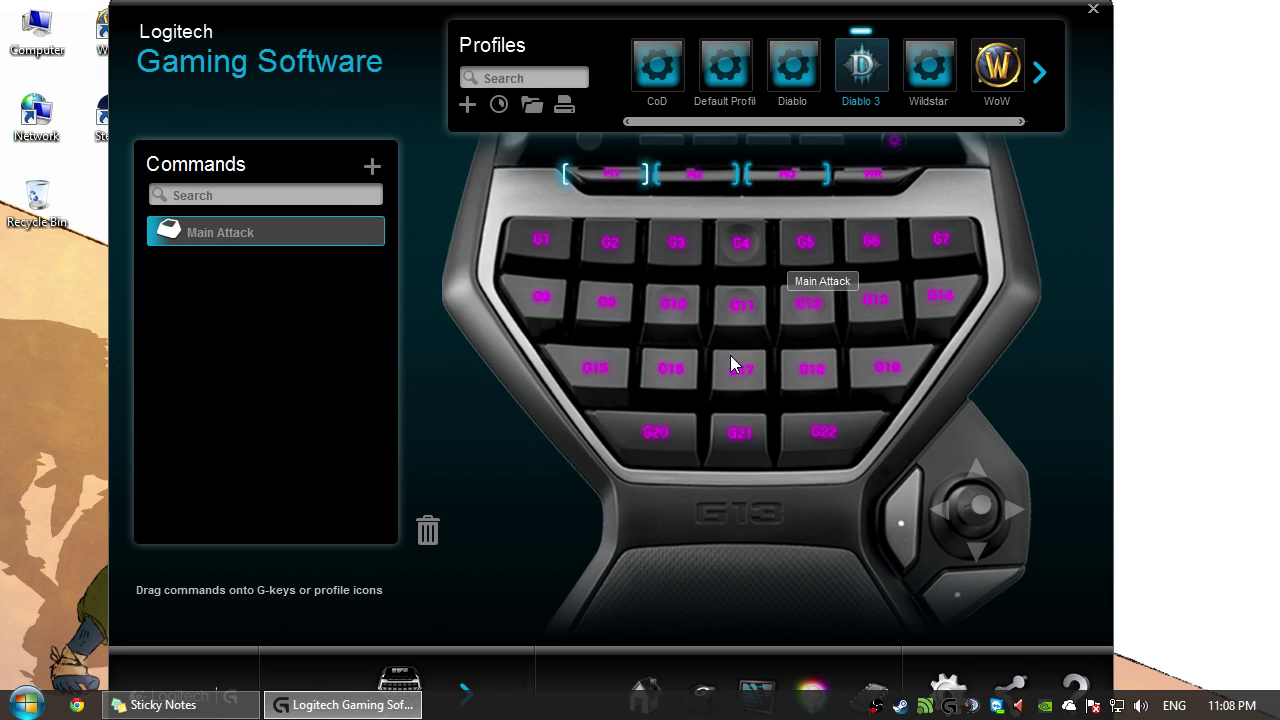
Switch to the WoW profile and view the keystroke editor for the thumbstick's centre, closing it without assigning anything.
mouse_move(819, 295)
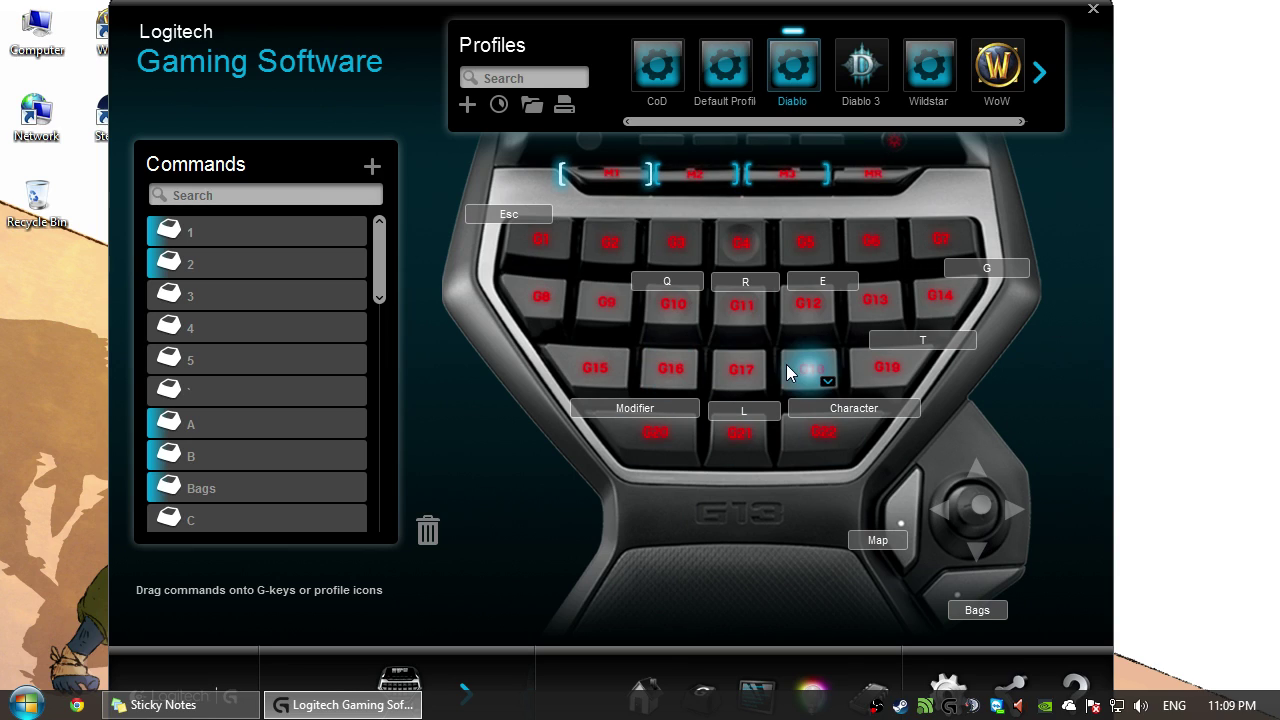
left_click(985, 70)
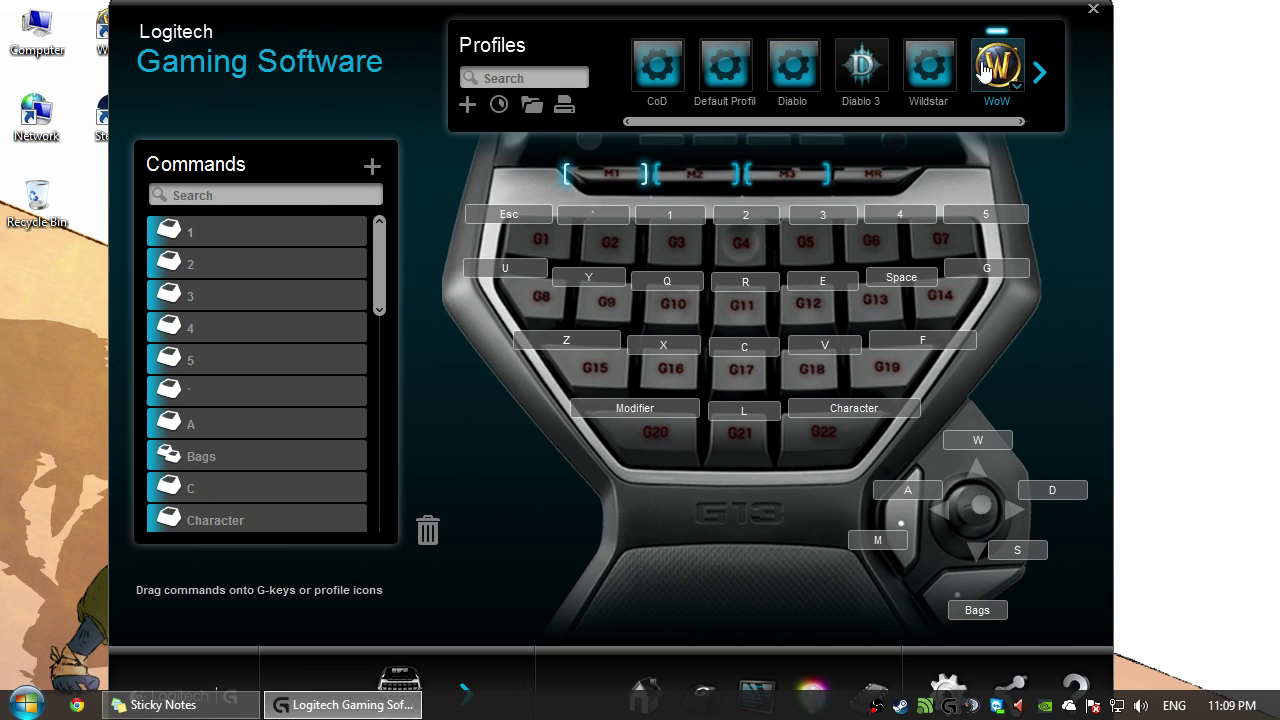
double_click(983, 512)
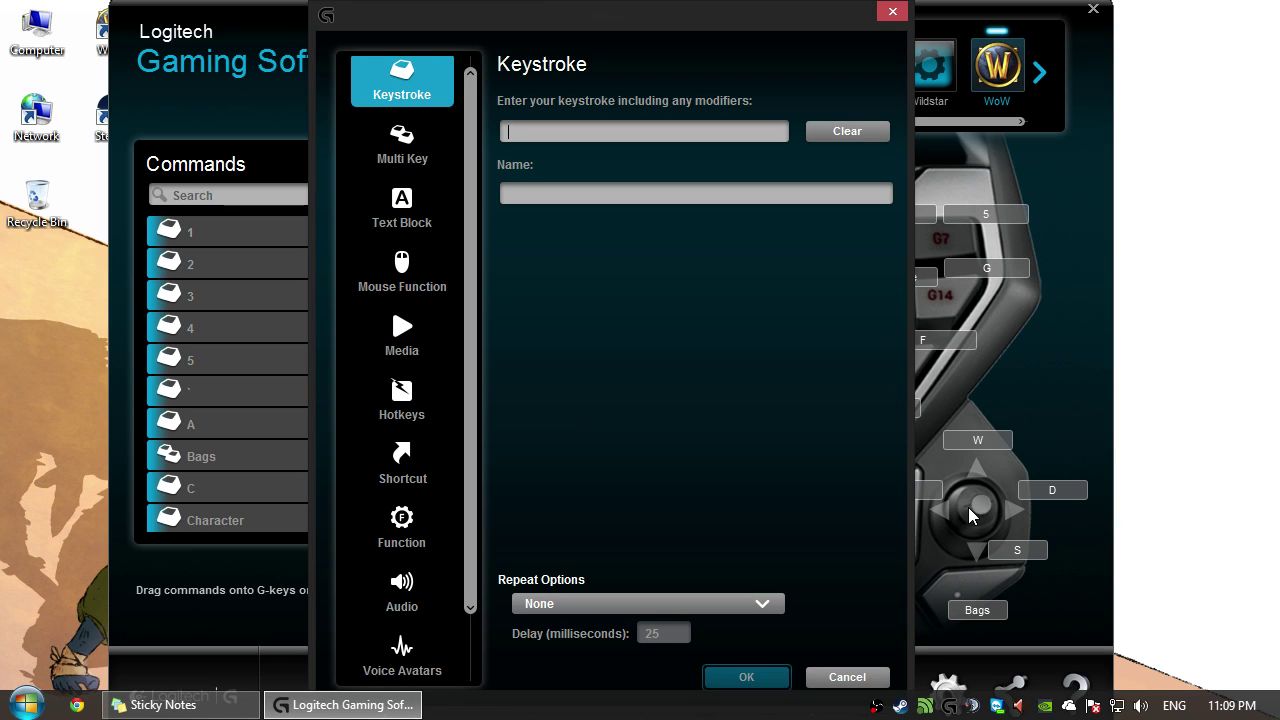
left_click(848, 680)
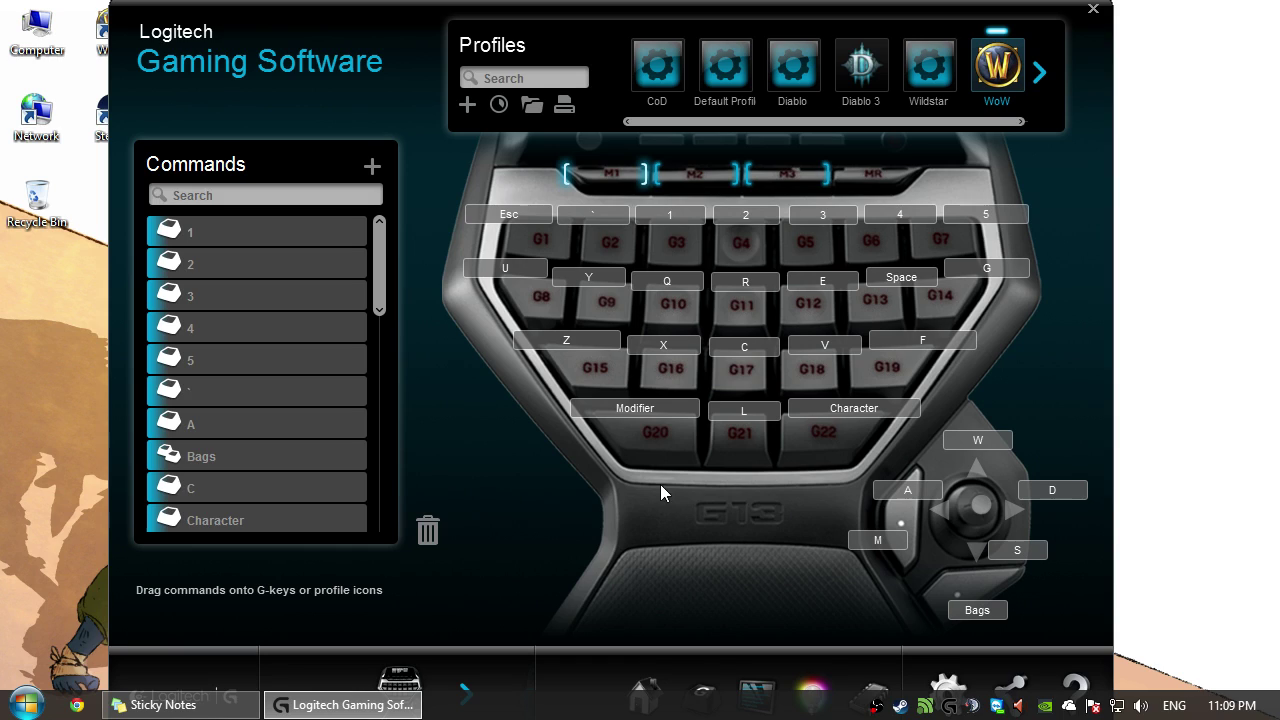
Open G9's command in the WoW profile for editing, look through the available command types, and accept it as is.
mouse_move(841, 387)
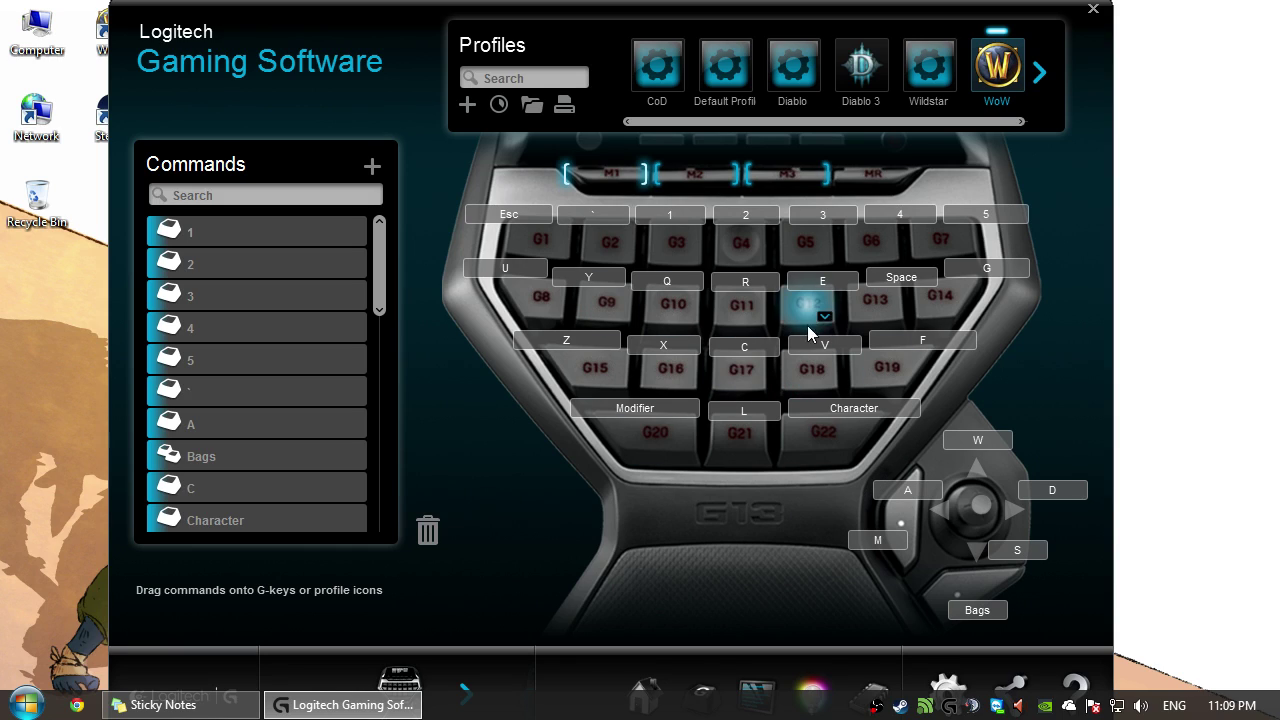
mouse_move(600, 307)
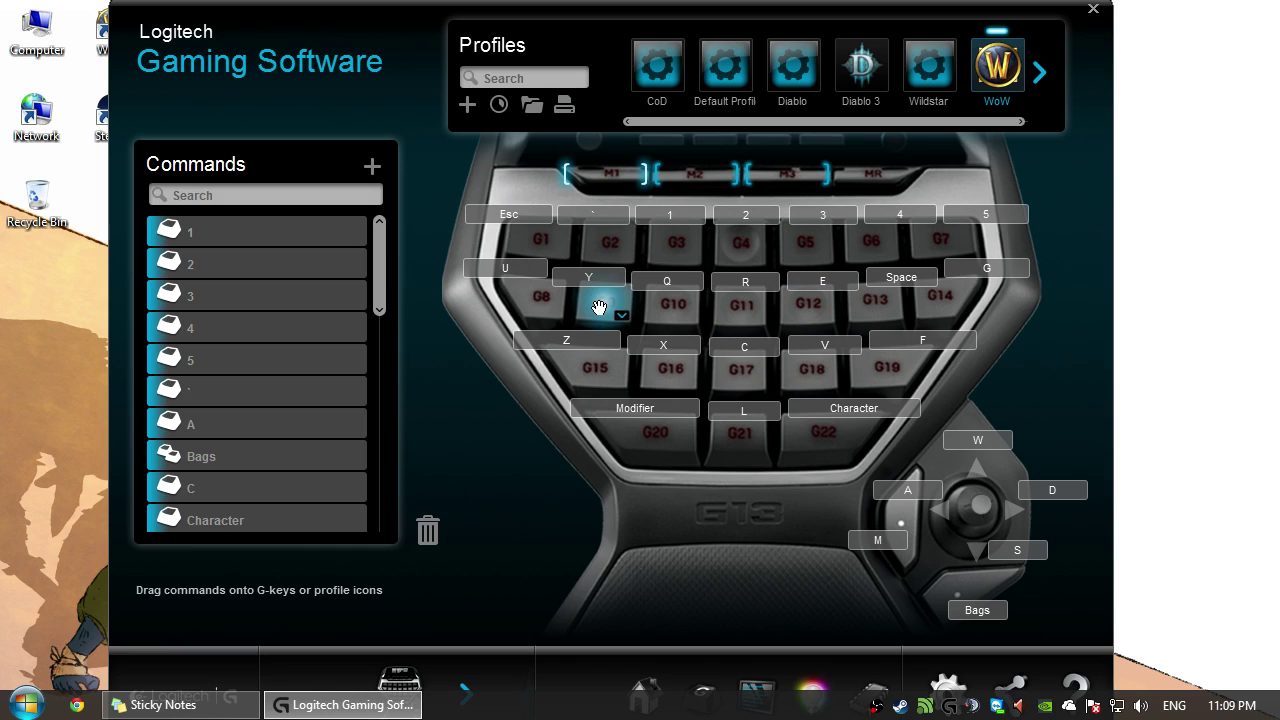
right_click(599, 308)
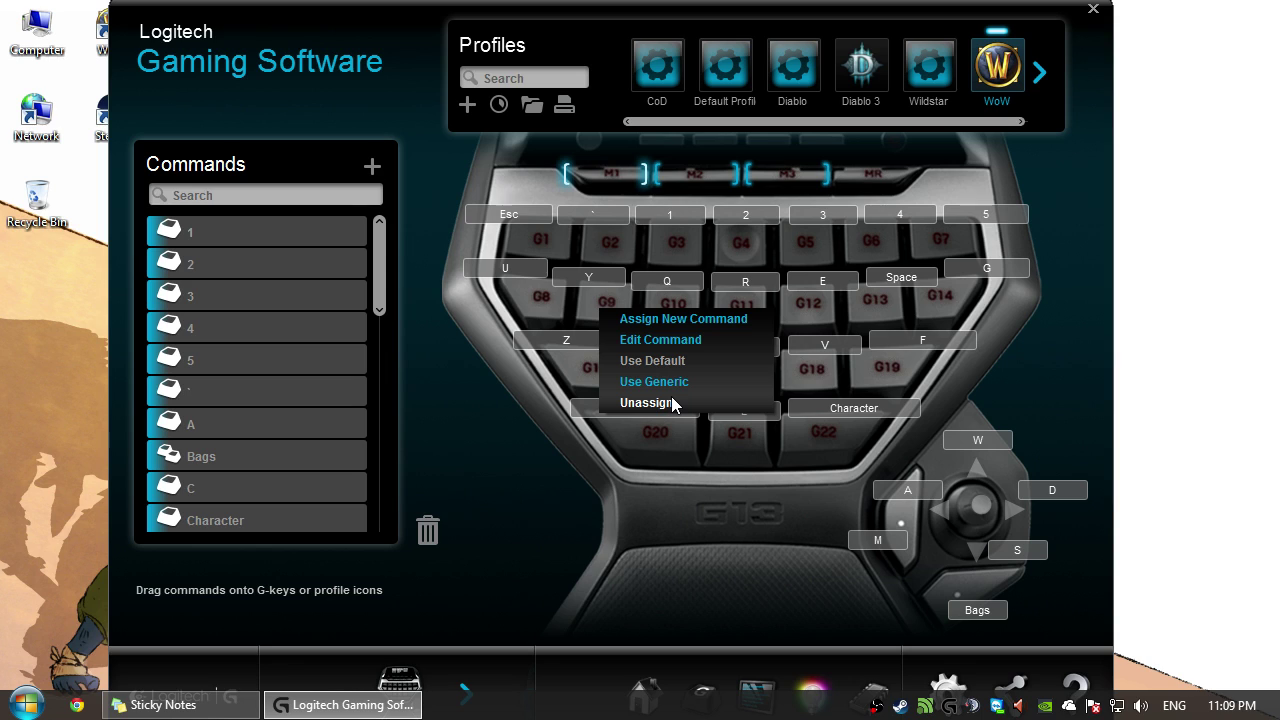
left_click(680, 339)
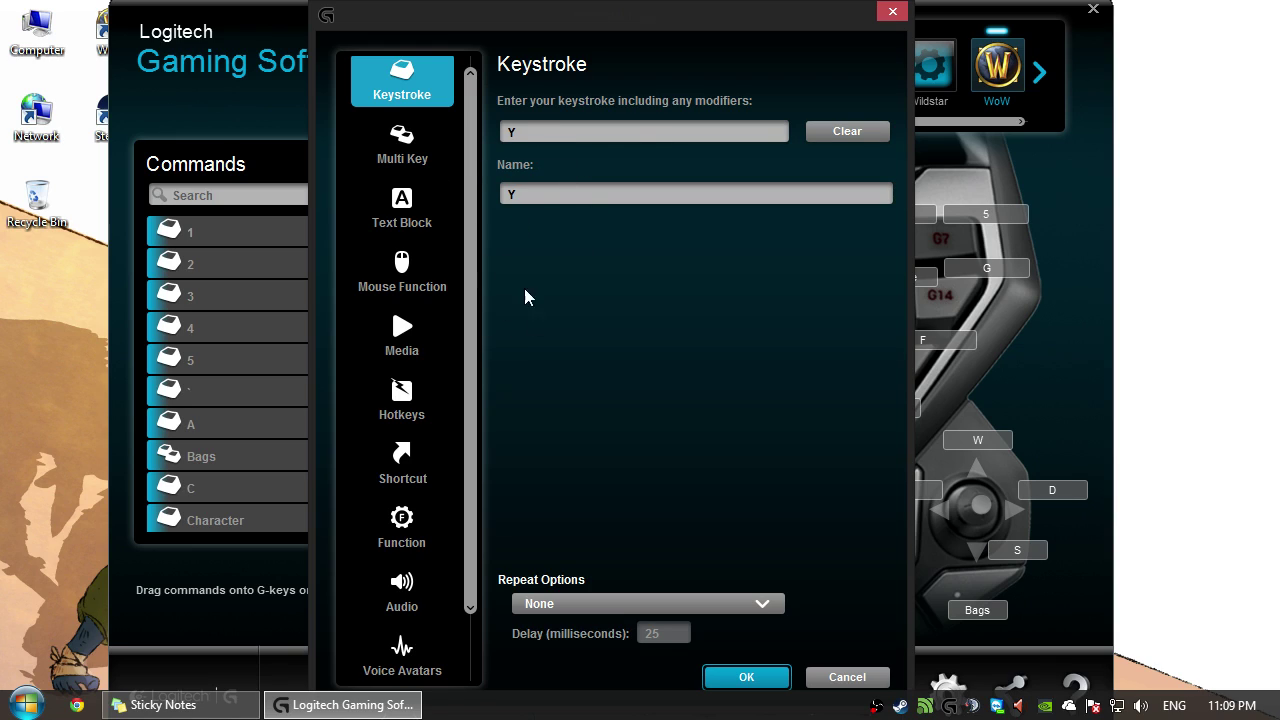
scroll(458, 185, "down", 1)
left_click_drag(475, 209, 468, 140)
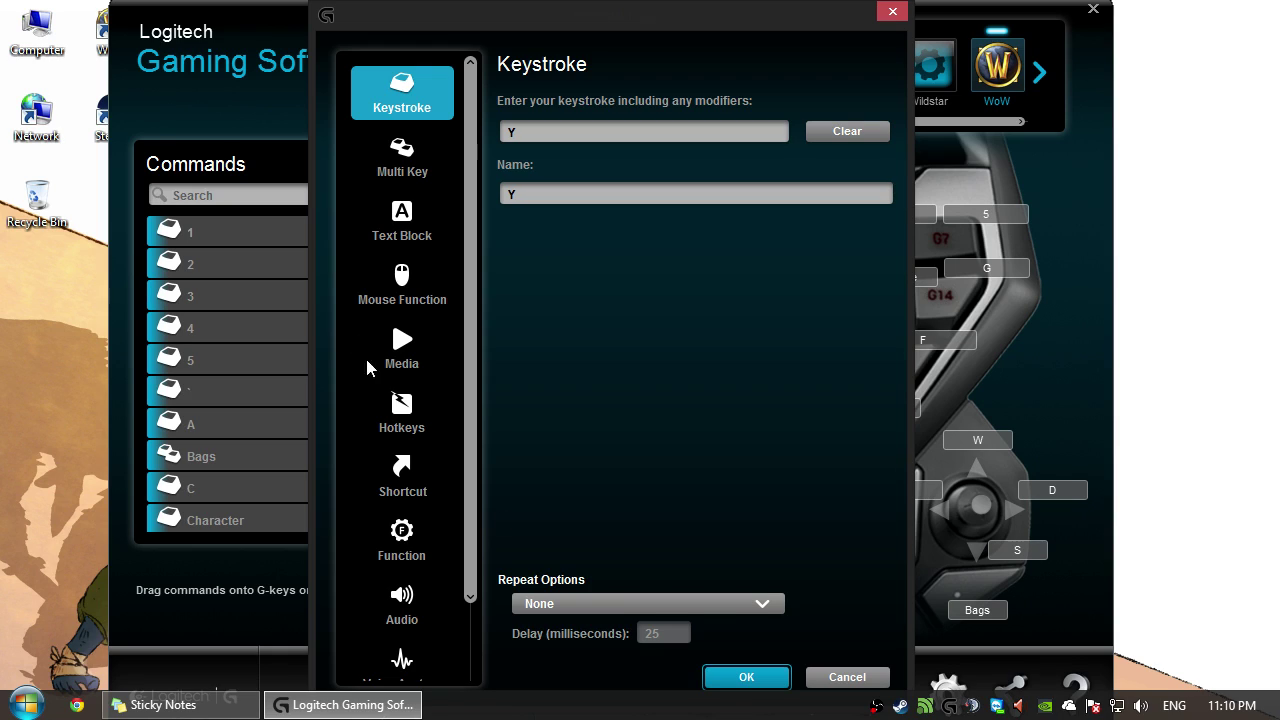
left_click(750, 677)
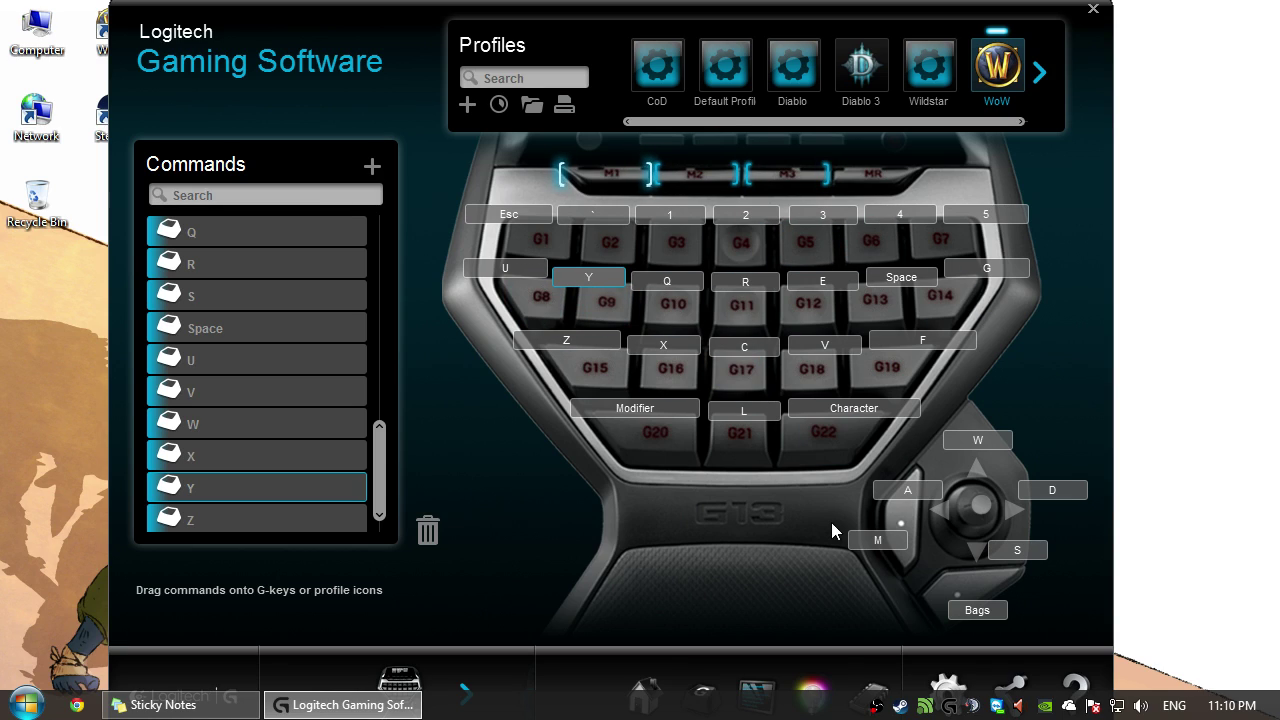
Open the backlight colour settings and compare the WoW profile's colours for modes M1, M2 and M3.
left_click(827, 676)
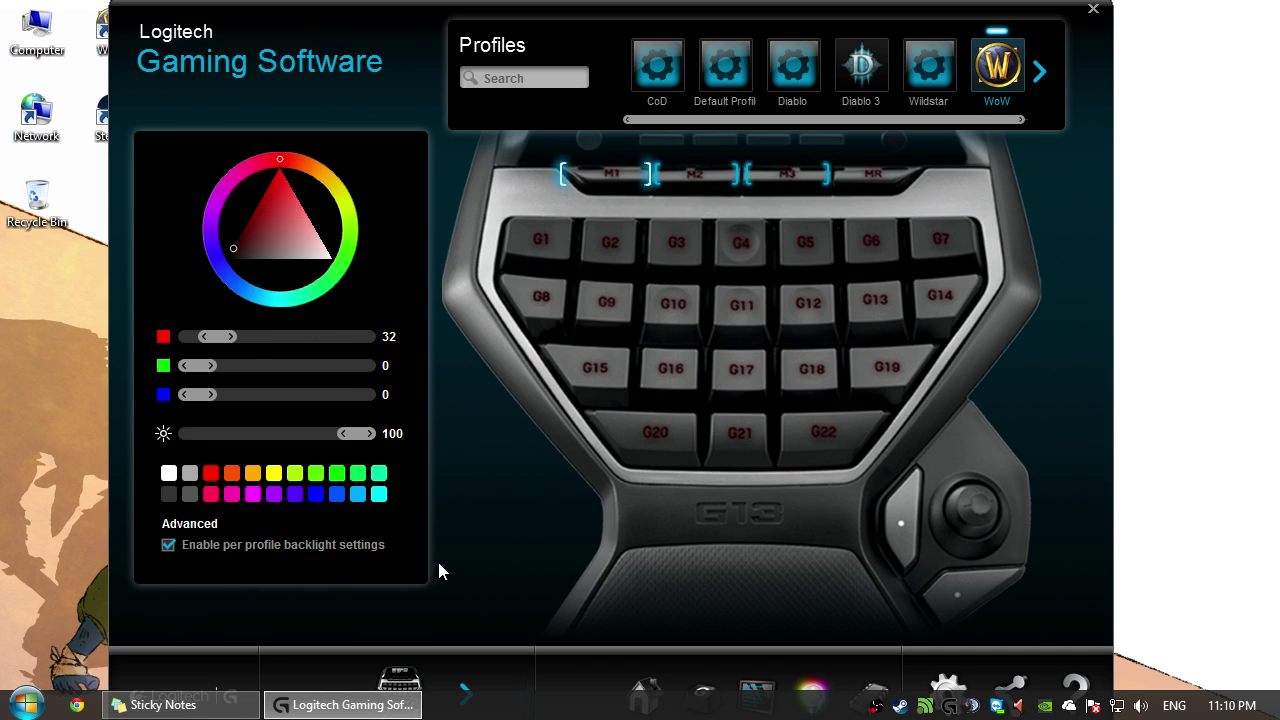
left_click(690, 176)
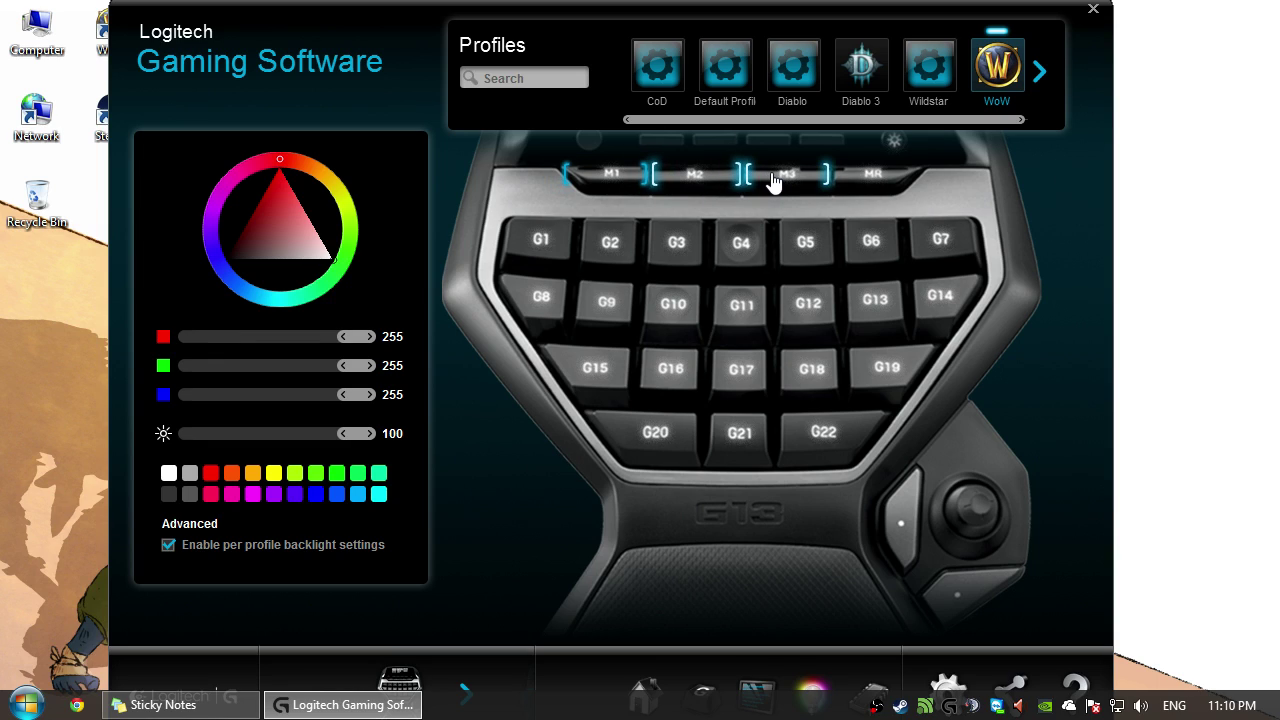
left_click(628, 178)
left_click(795, 178)
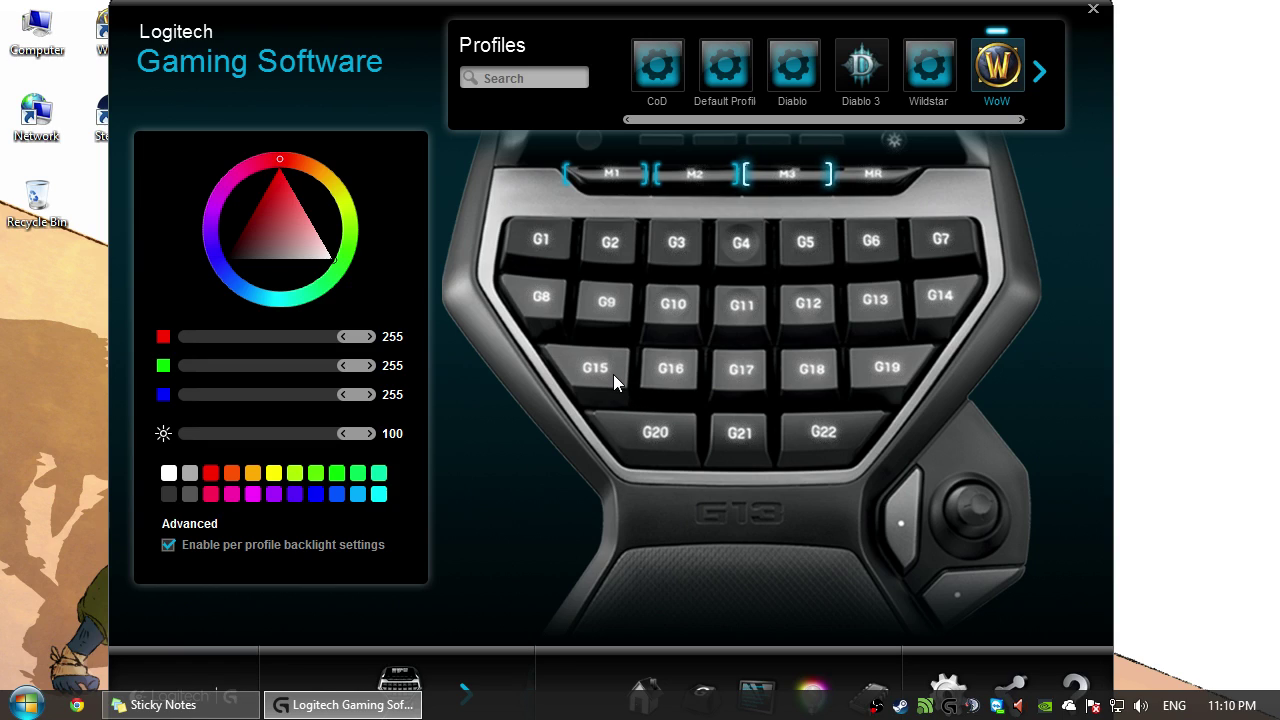
View the M1 backlight colours of the Diablo and Diablo 3 profiles.
left_click(793, 65)
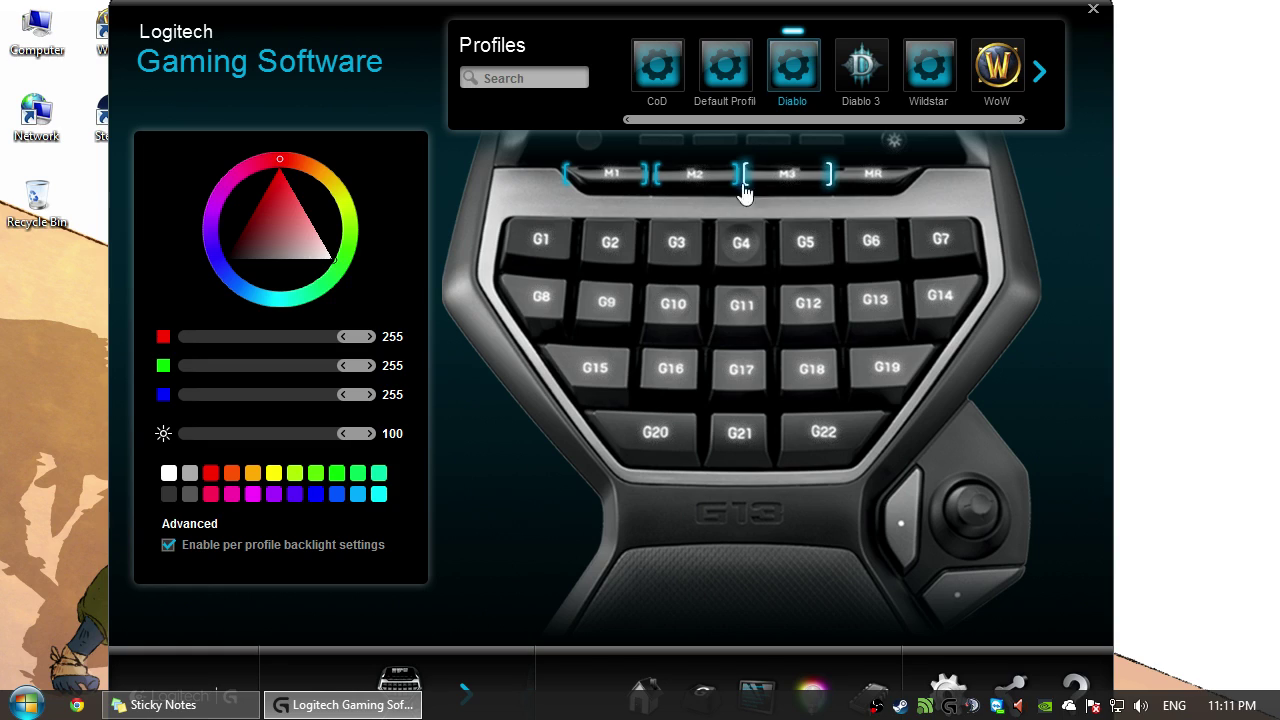
left_click(643, 178)
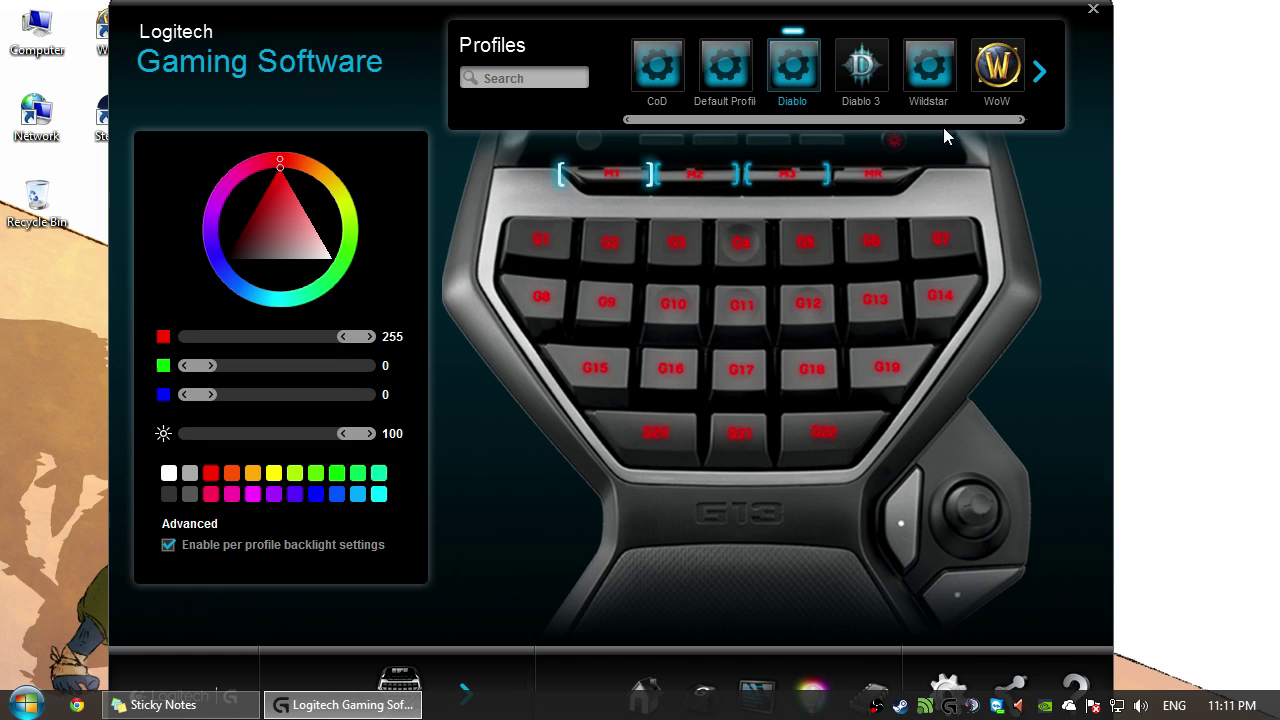
mouse_move(880, 62)
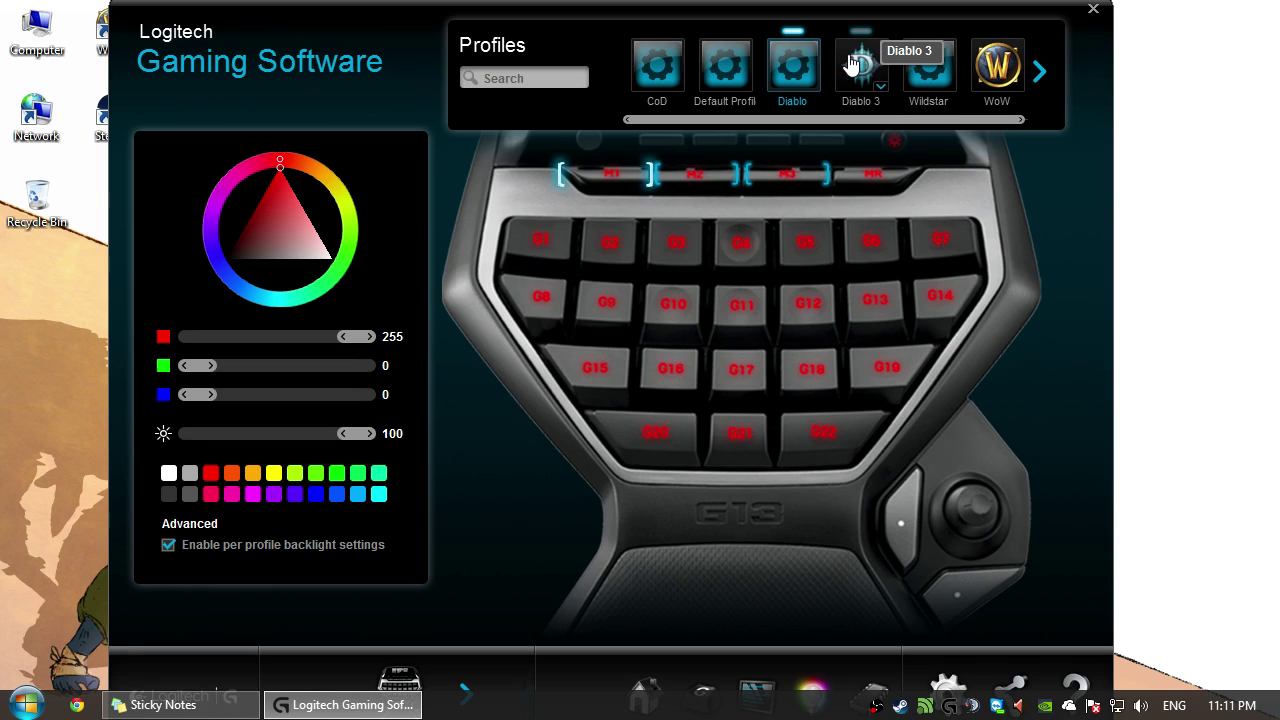
left_click(850, 64)
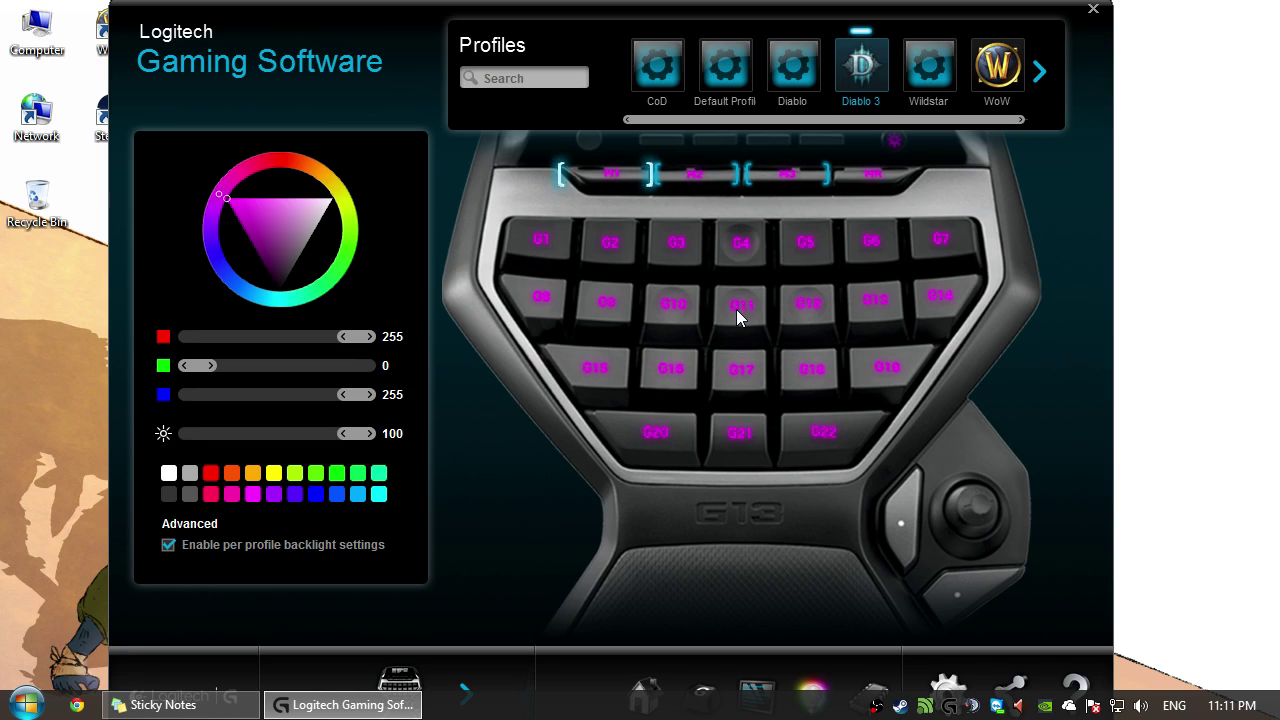
Return to the G-key customization view and save the Diablo 3 profile.
left_click(651, 665)
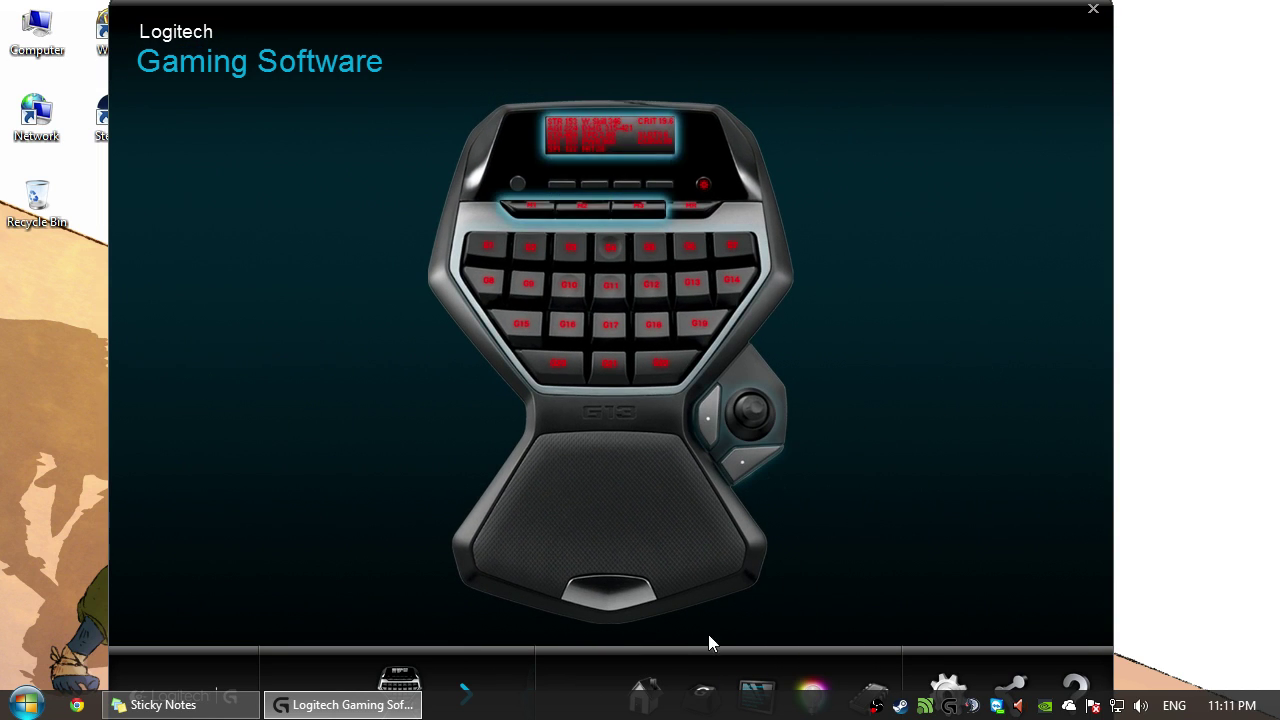
left_click(708, 688)
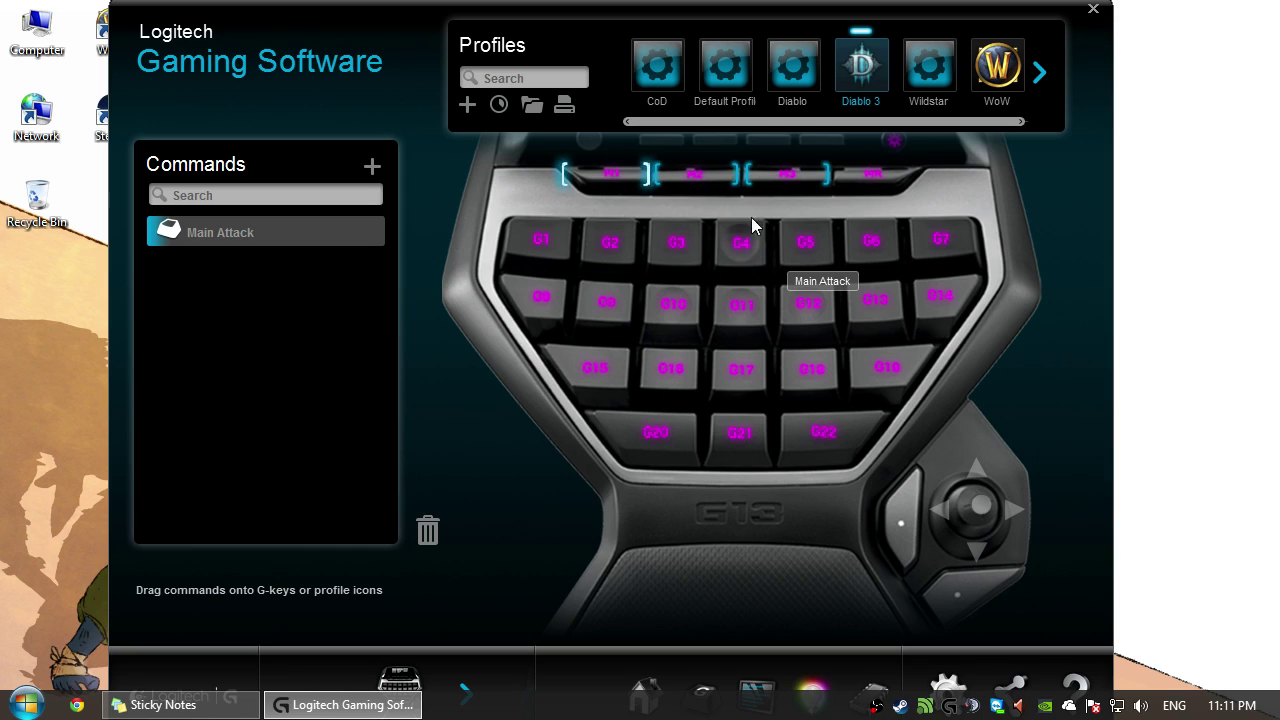
right_click(868, 80)
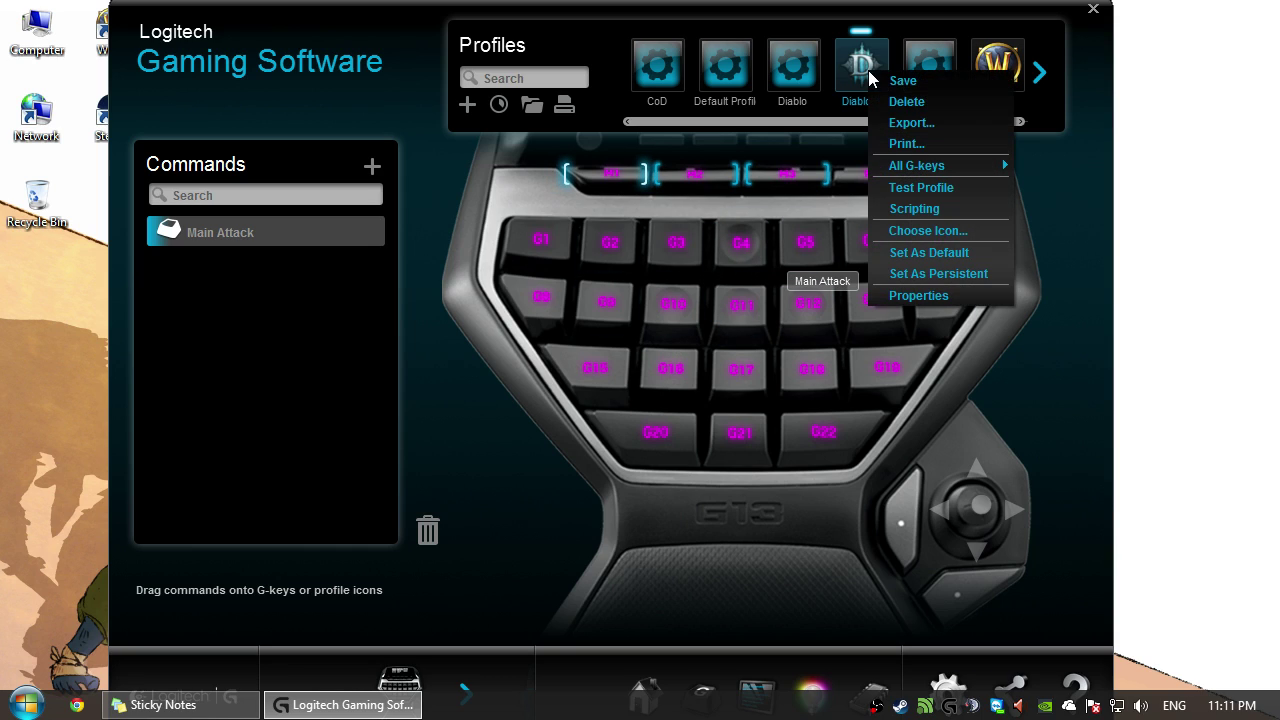
left_click(954, 84)
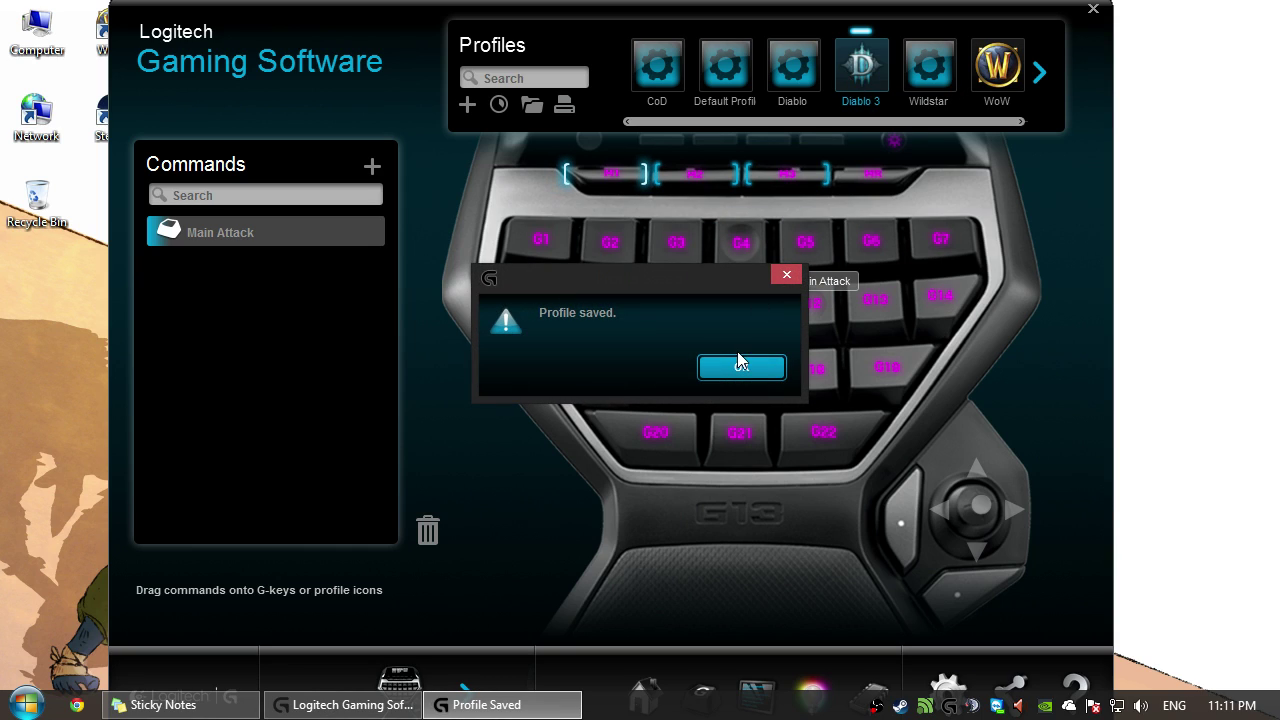
Dismiss the save confirmation and look over the actions available for the Diablo 3 profile.
left_click(741, 366)
right_click(862, 78)
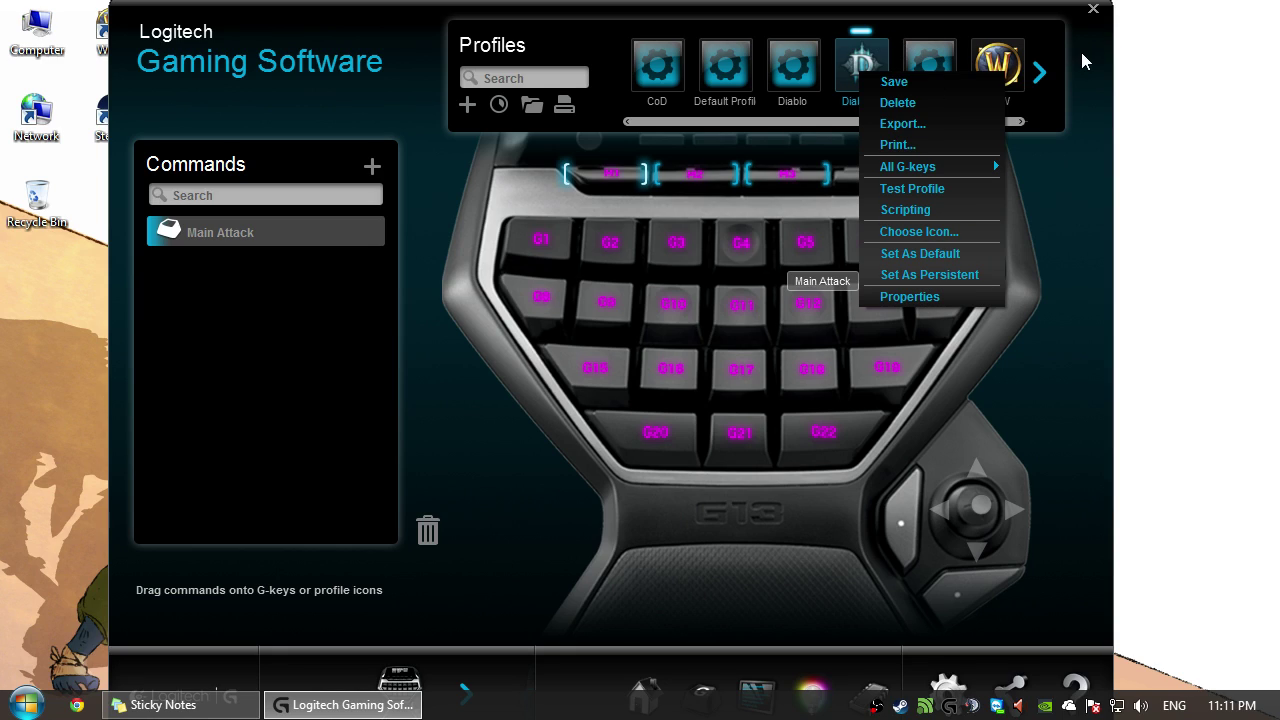
left_click(1040, 72)
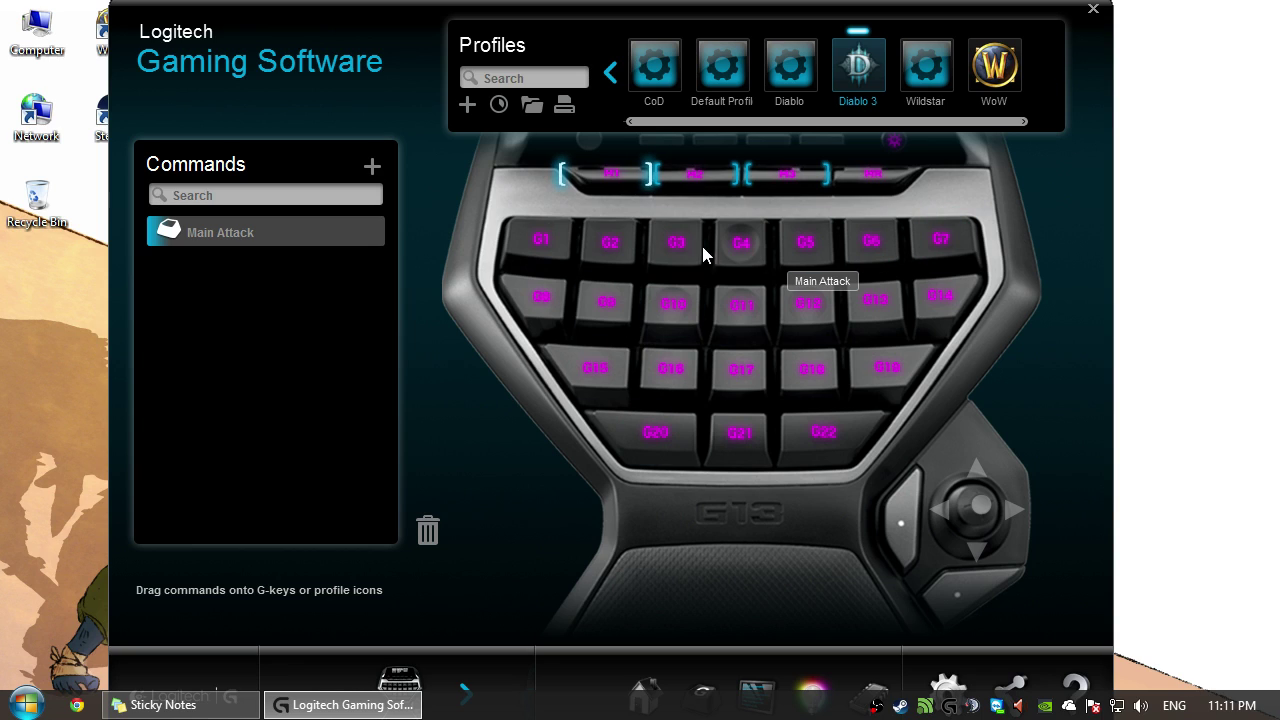
Change the Diablo 3 profile's M1 backlight to a dark green with red 1, green 37 and blue 1.
left_click(812, 690)
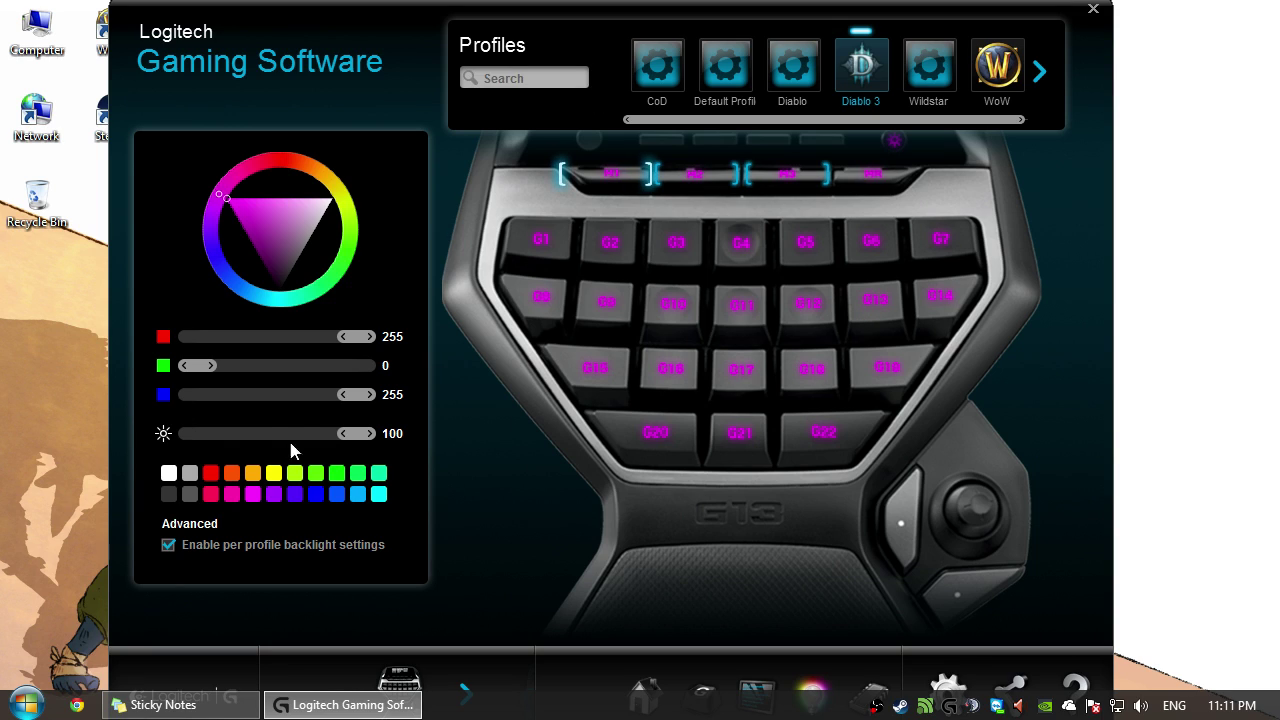
left_click(337, 472)
mouse_move(286, 246)
left_mouse_down()
mouse_move(308, 208)
mouse_move(237, 309)
mouse_move(306, 246)
mouse_move(287, 181)
left_mouse_up()
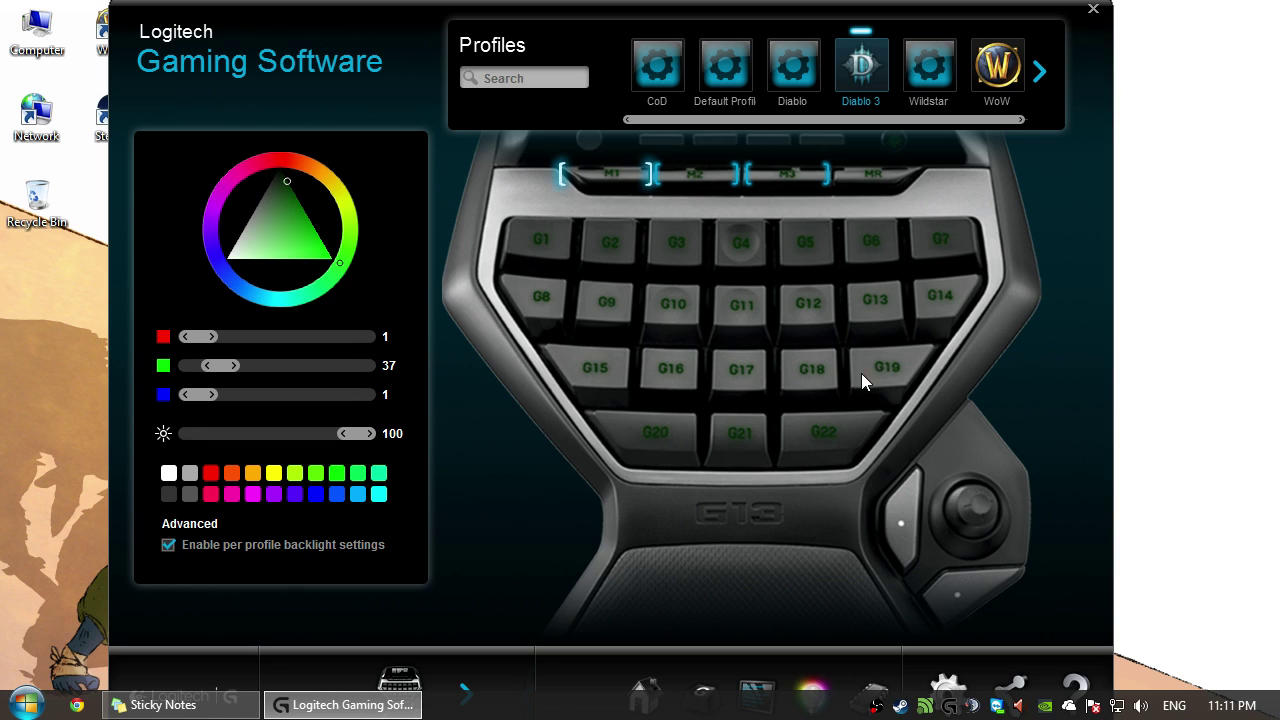
Open the G13's LCD display settings and examine the full list of applets and the application button options.
left_click(643, 677)
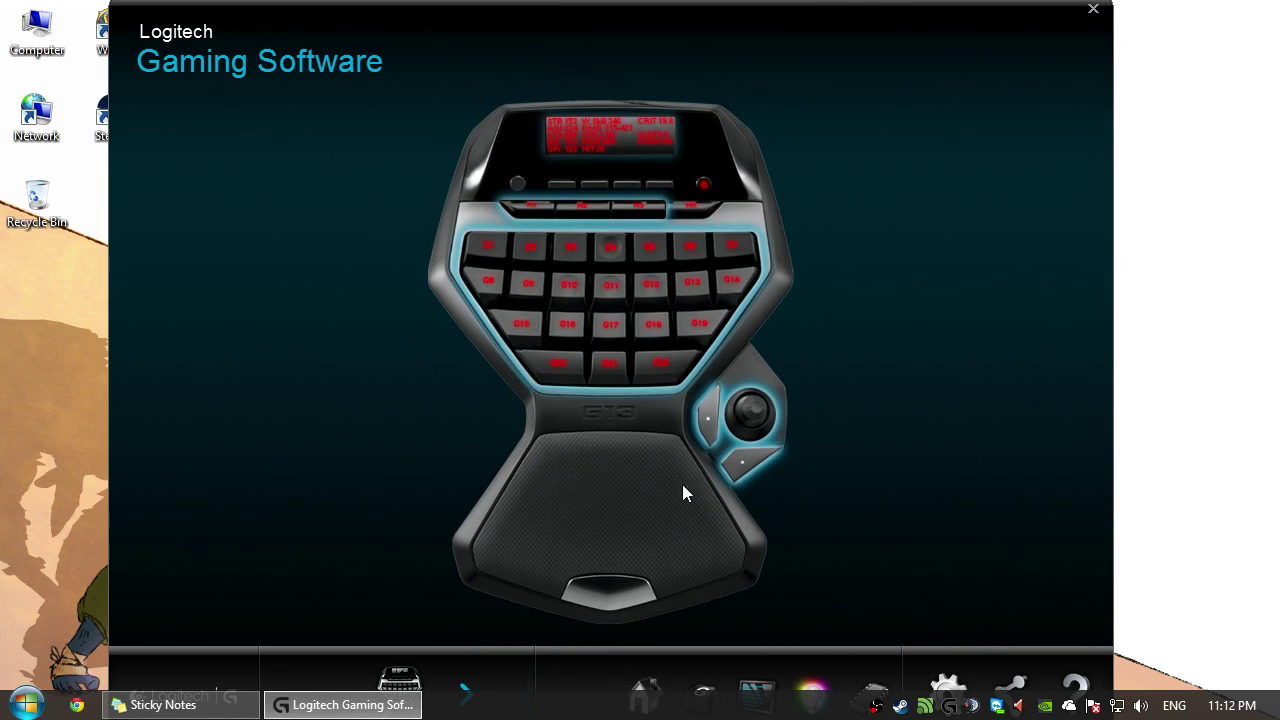
left_click(608, 130)
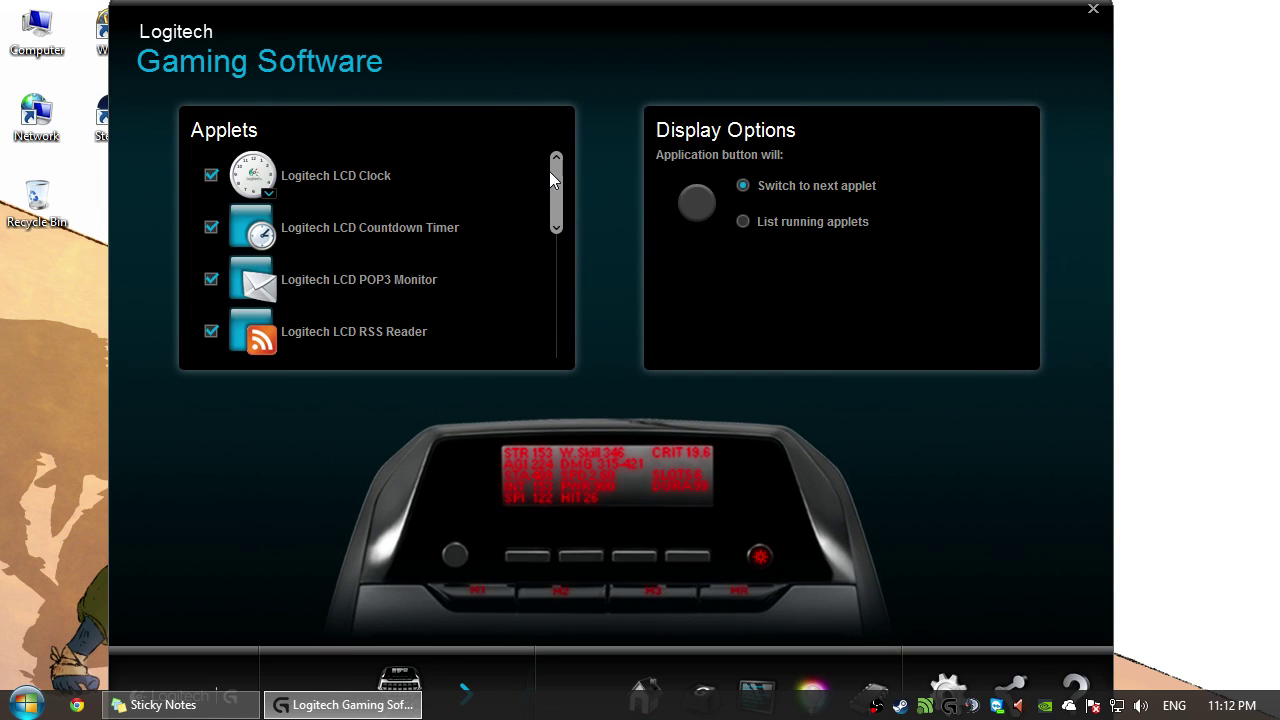
left_click_drag(560, 212, 530, 375)
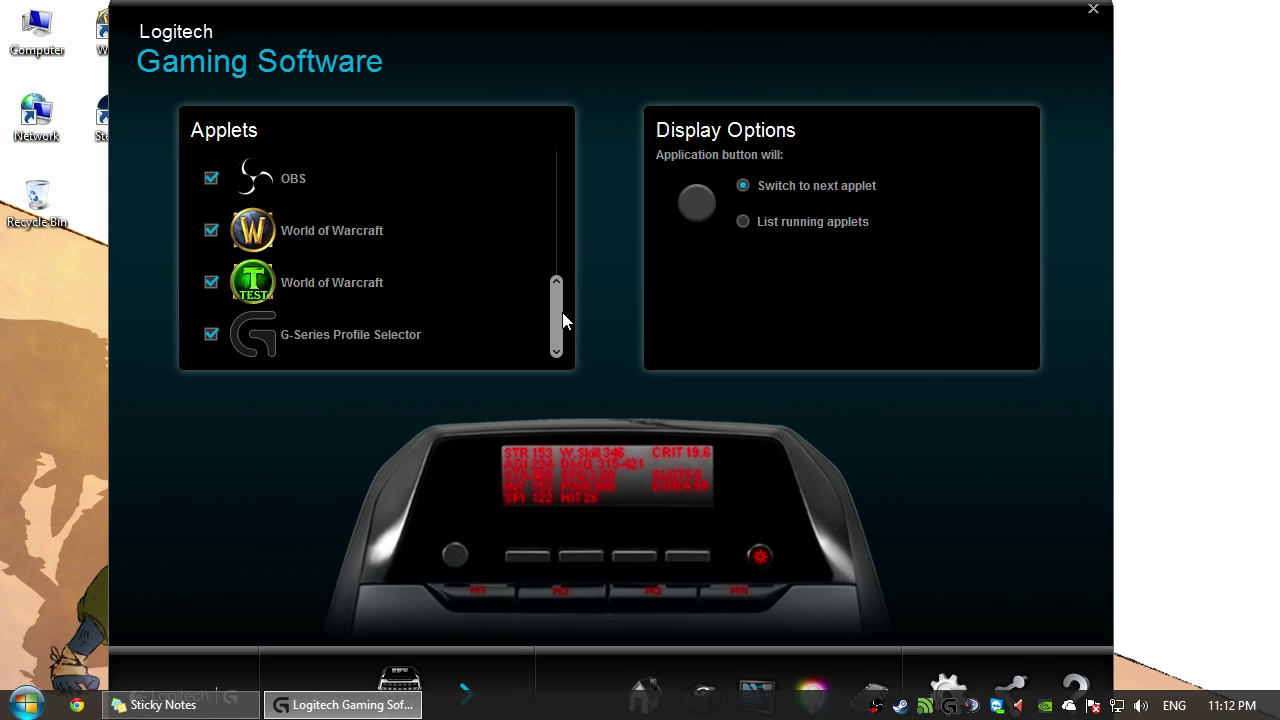
left_click_drag(556, 317, 585, 286)
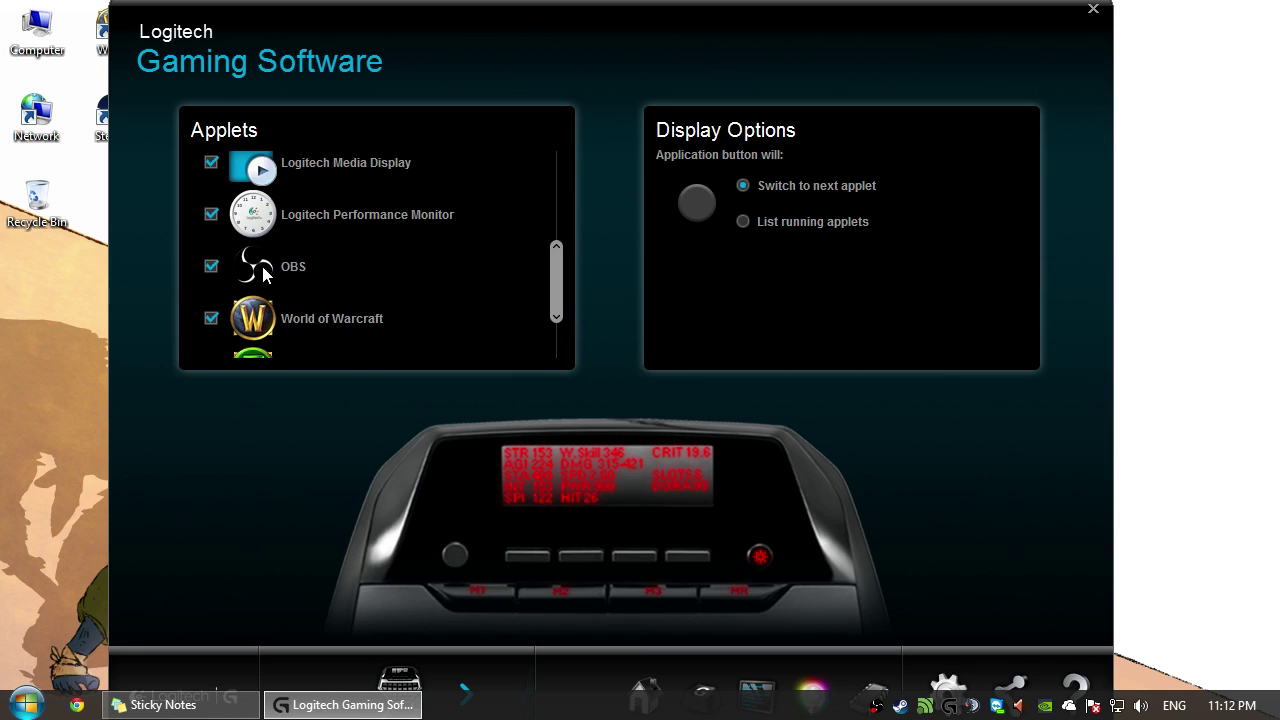
left_click_drag(553, 285, 557, 339)
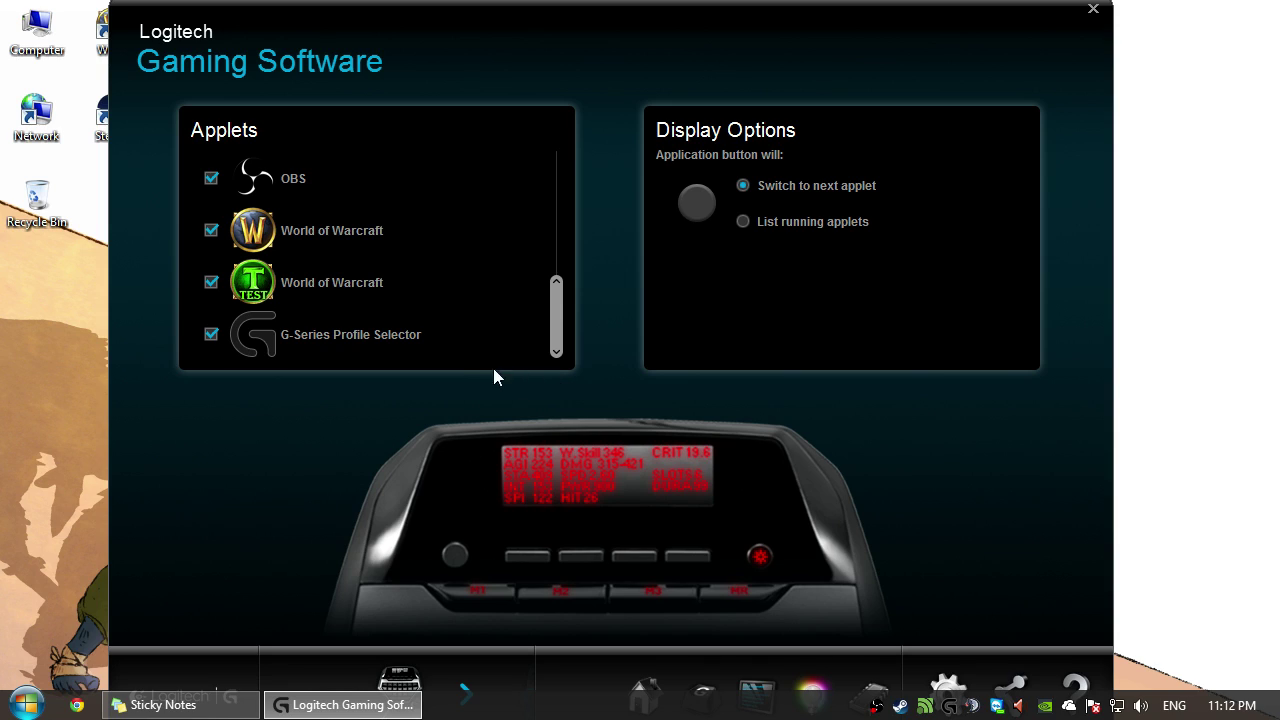
mouse_move(558, 320)
left_mouse_down()
mouse_move(555, 276)
mouse_move(558, 322)
left_mouse_up()
left_click_drag(562, 312, 563, 194)
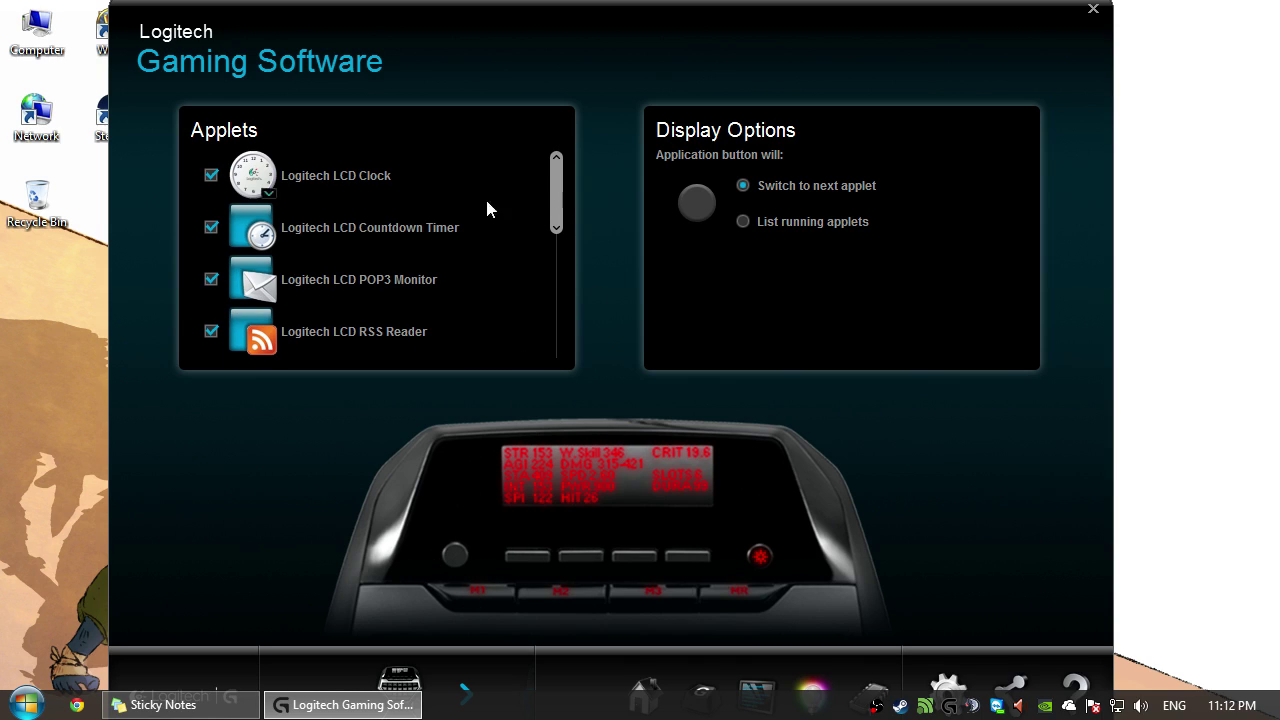
mouse_move(397, 197)
mouse_move(560, 216)
left_mouse_down()
mouse_move(547, 264)
mouse_move(505, 255)
mouse_move(546, 216)
left_mouse_up()
left_click(760, 690)
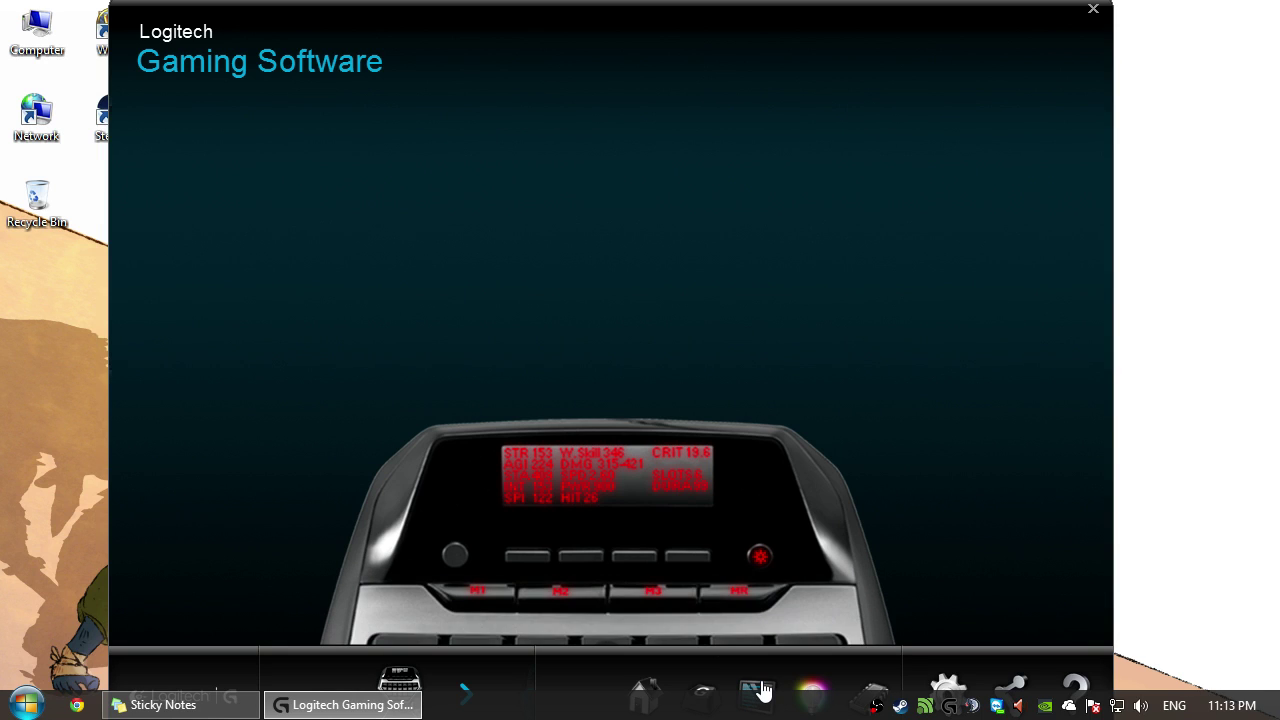
Copy the Diablo profile to the first Profiles To Go slot on the G13.
left_click(705, 690)
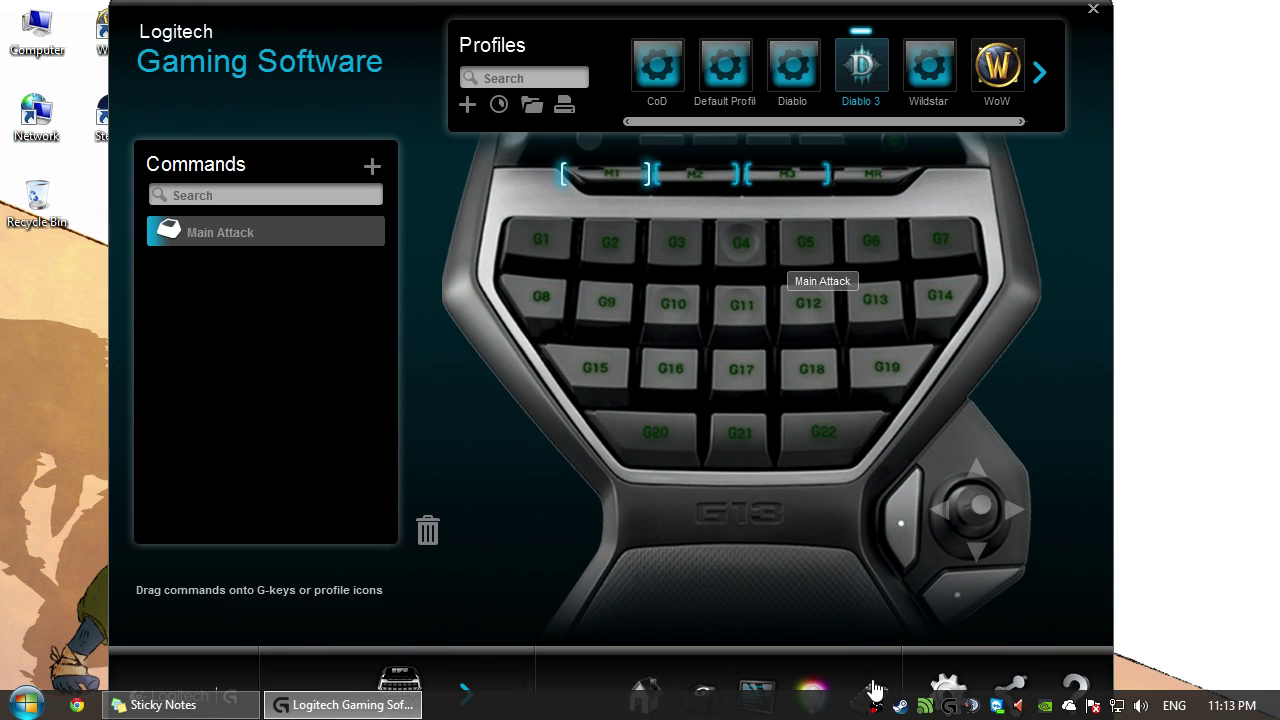
left_click(874, 688)
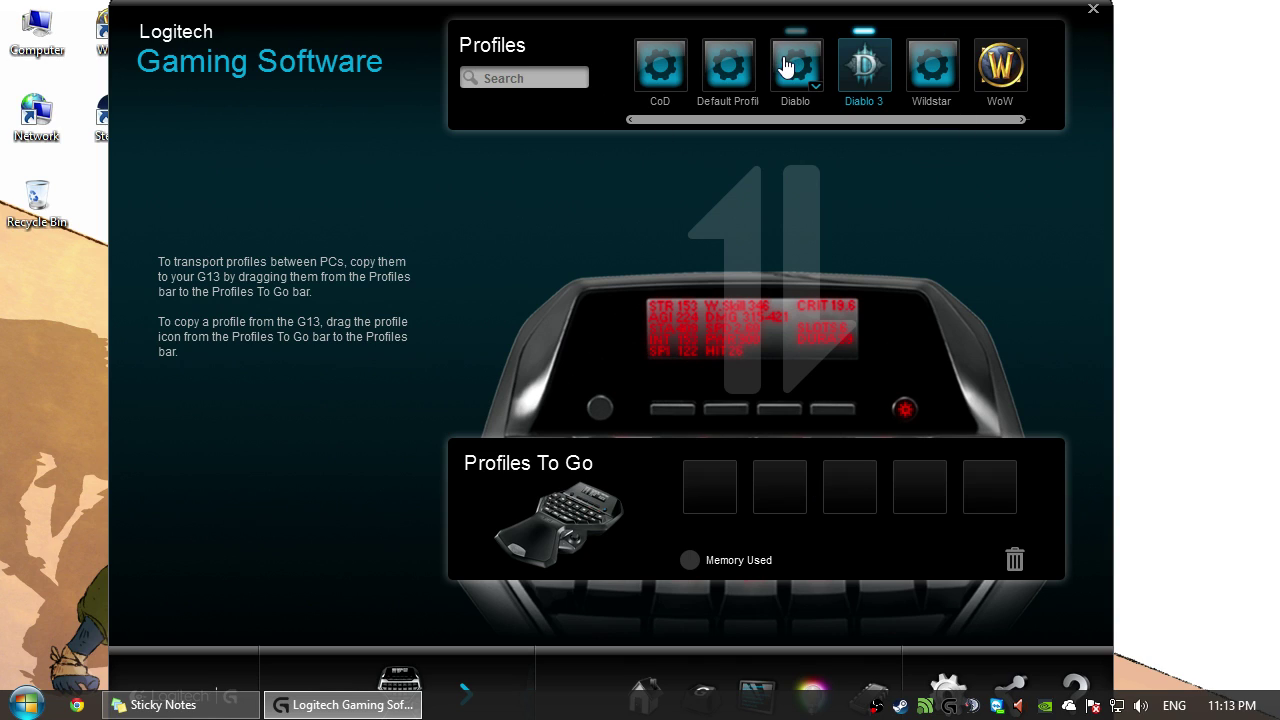
left_click_drag(795, 62, 695, 485)
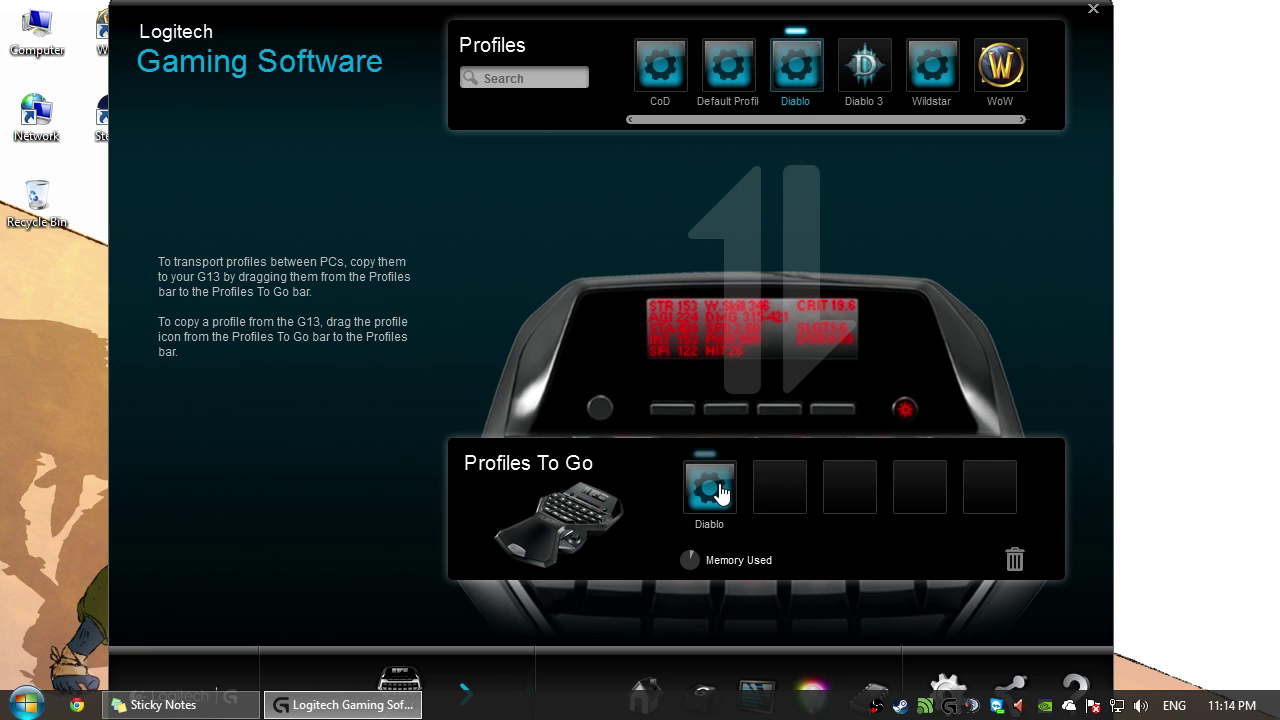
Delete the Diablo profile from the G13's Profiles To Go and return to the device overview.
left_click_drag(720, 493, 1018, 566)
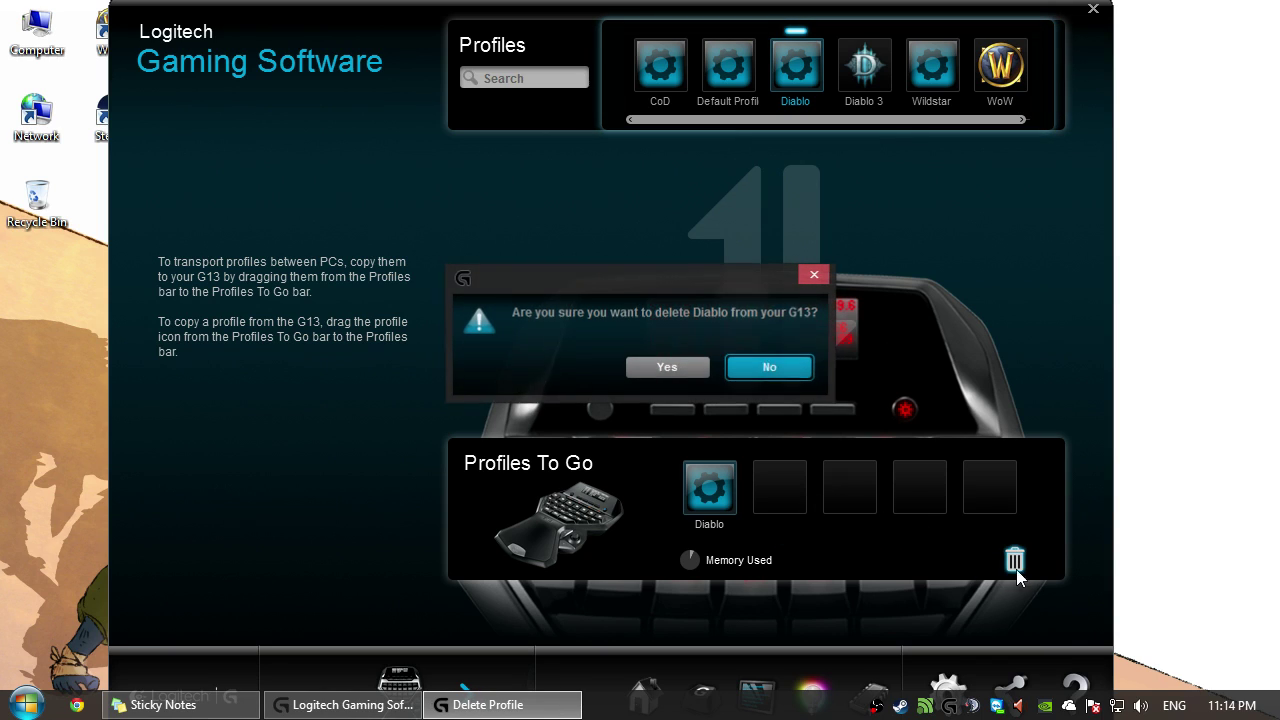
left_click(652, 369)
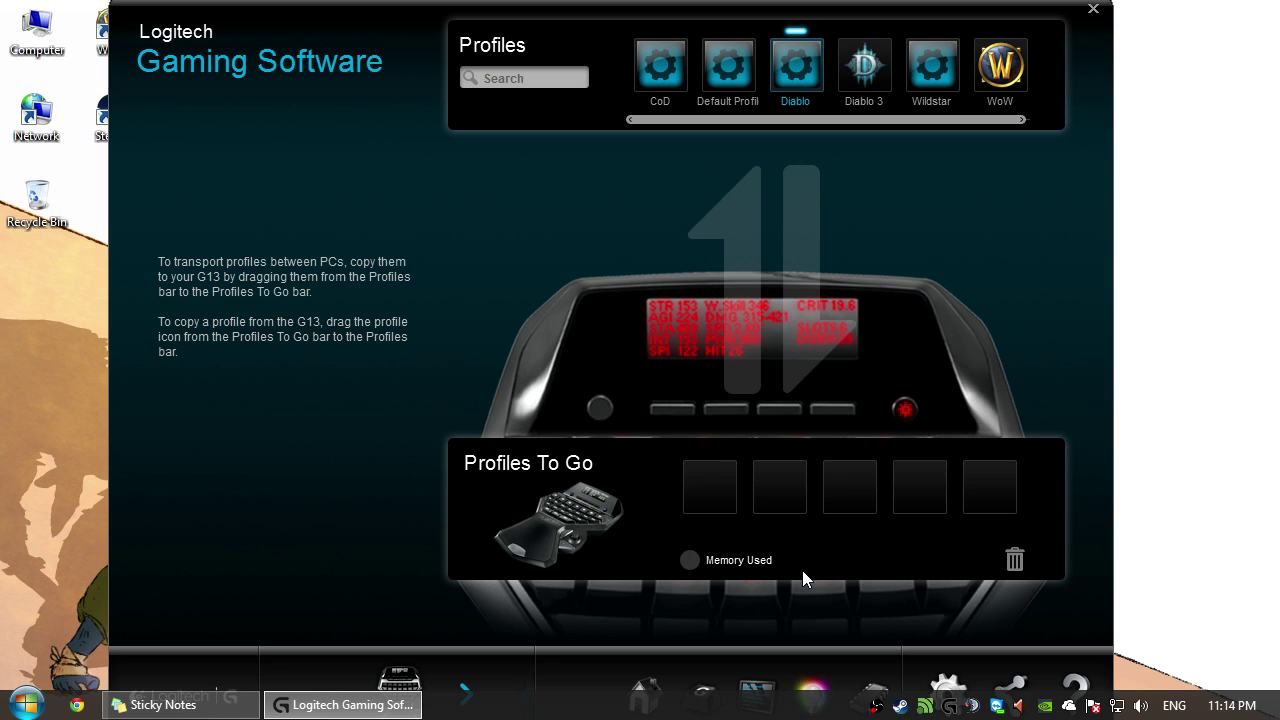
left_click(640, 688)
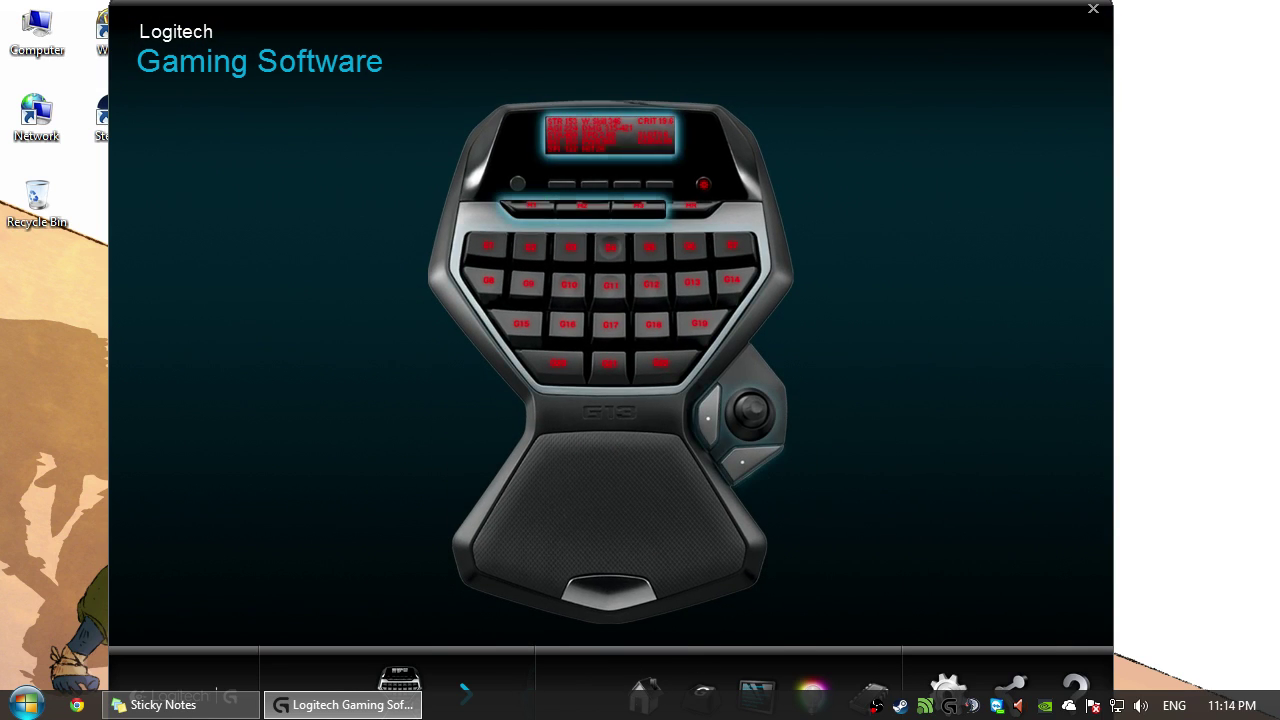